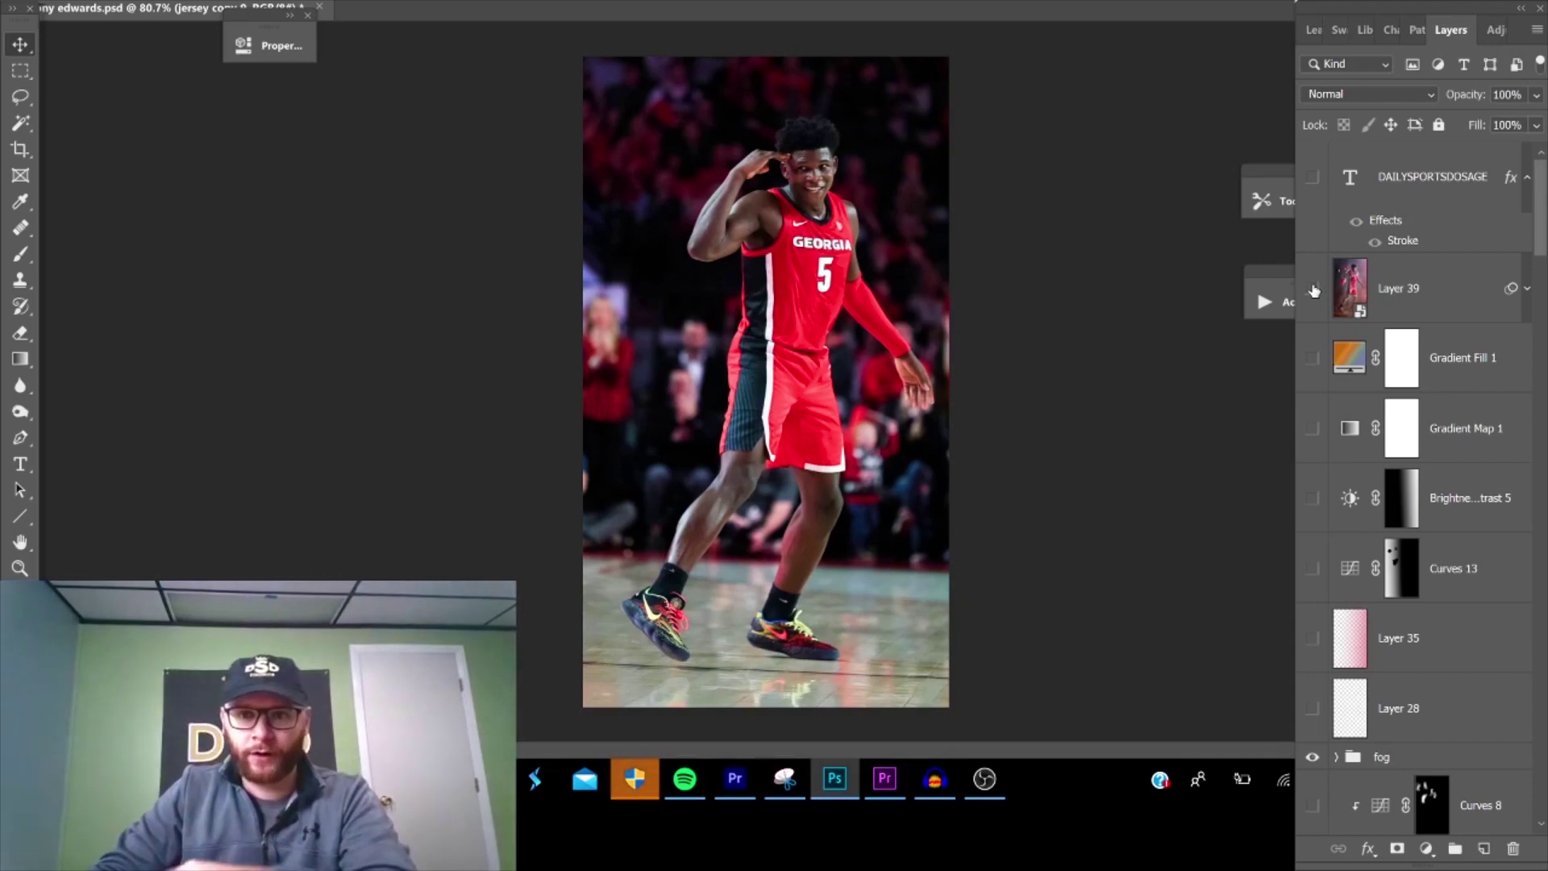
- Preview the finished composite on Layer 39, leaving the layer hidden again
left_click(1314, 290)
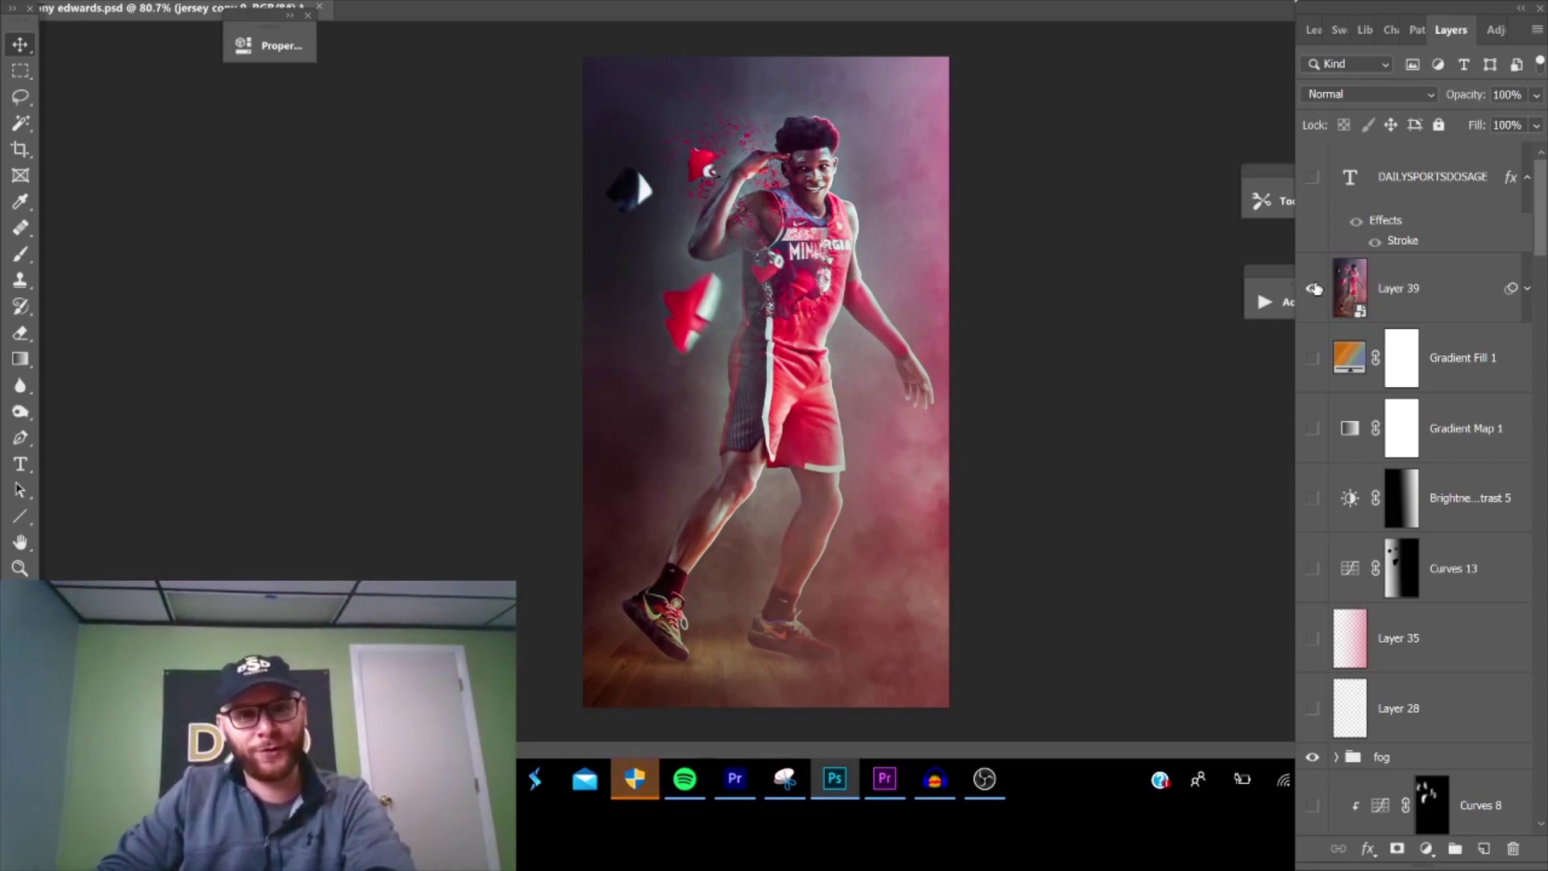
left_click(1313, 288)
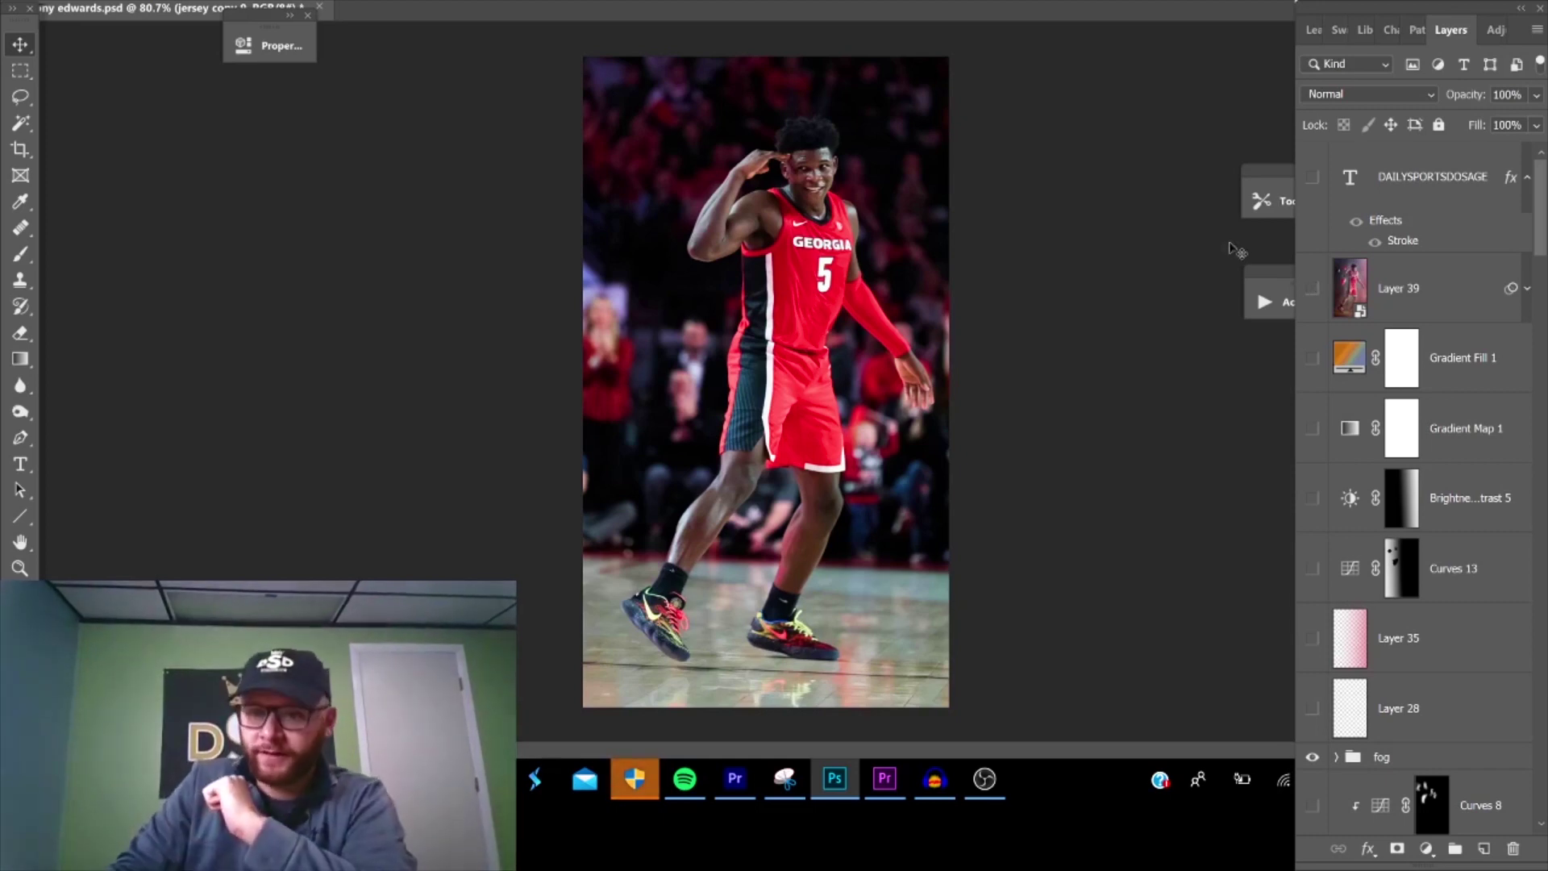
- Hide the original photo layer jersey copy 9 and expand the background group
scroll(1520, 400, "down", 3)
scroll(1520, 399, "down", 12)
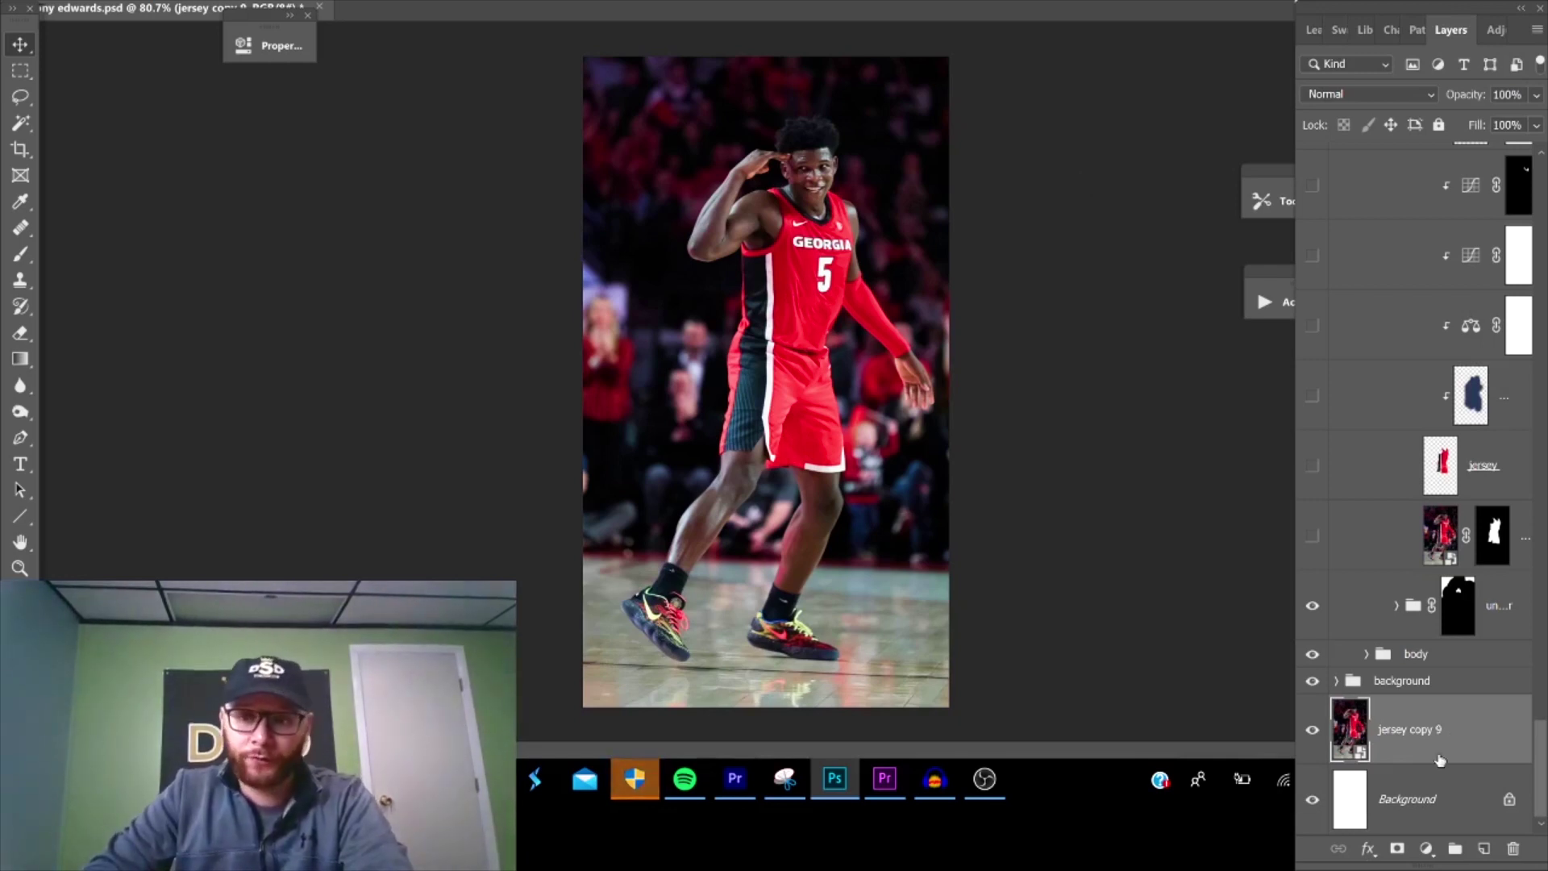
left_click(1313, 730)
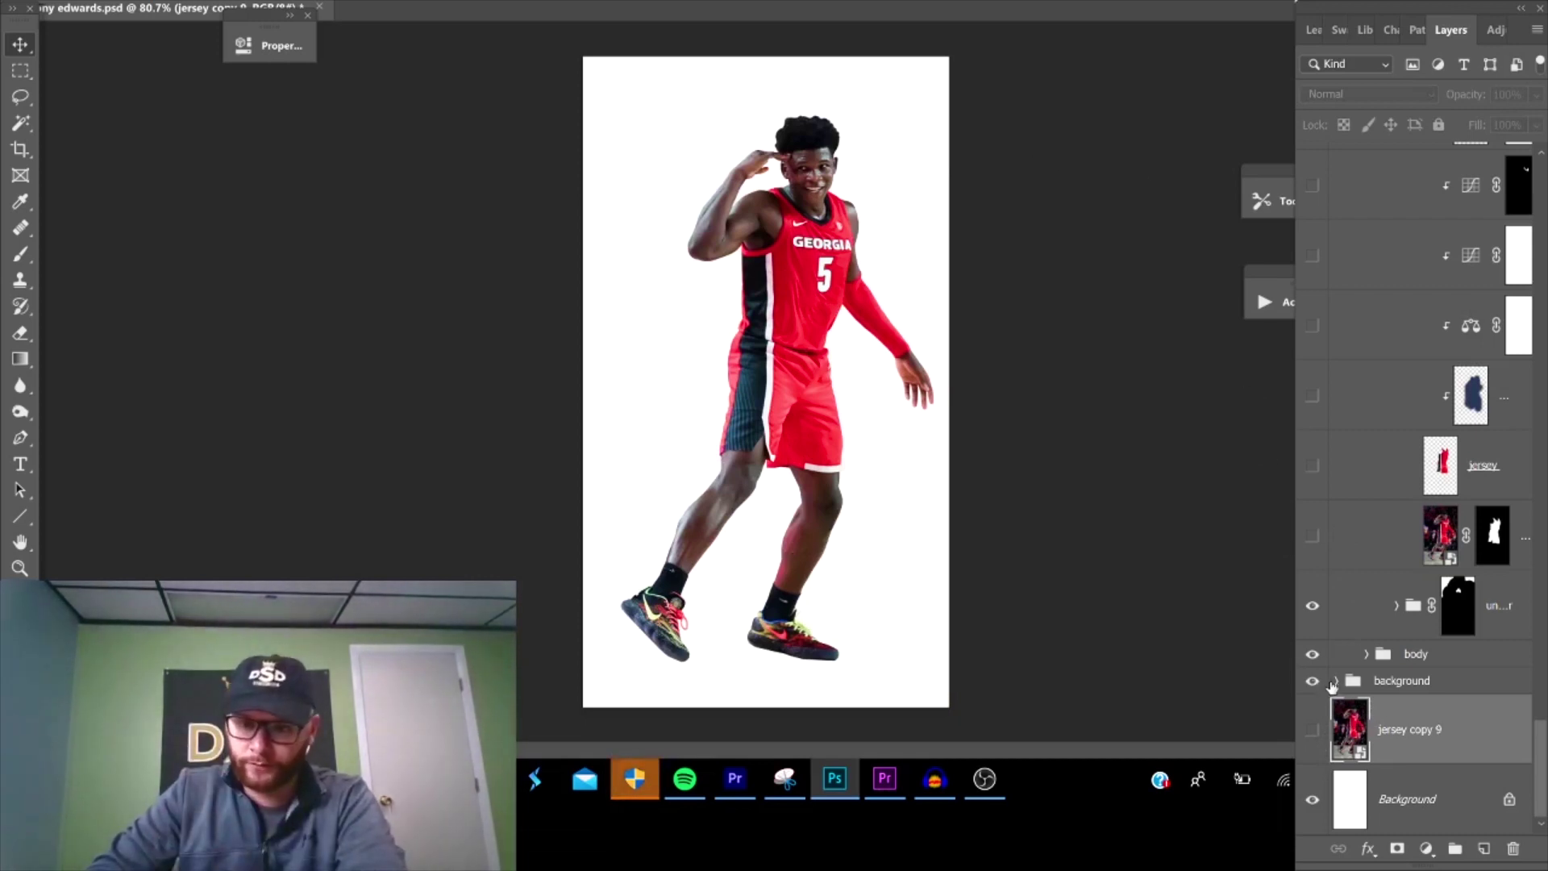
left_click(1332, 682)
- Show both wood-floor layers in the ground group and the gray Color Fill 1 layer beneath them
scroll(1417, 685, "down", 5)
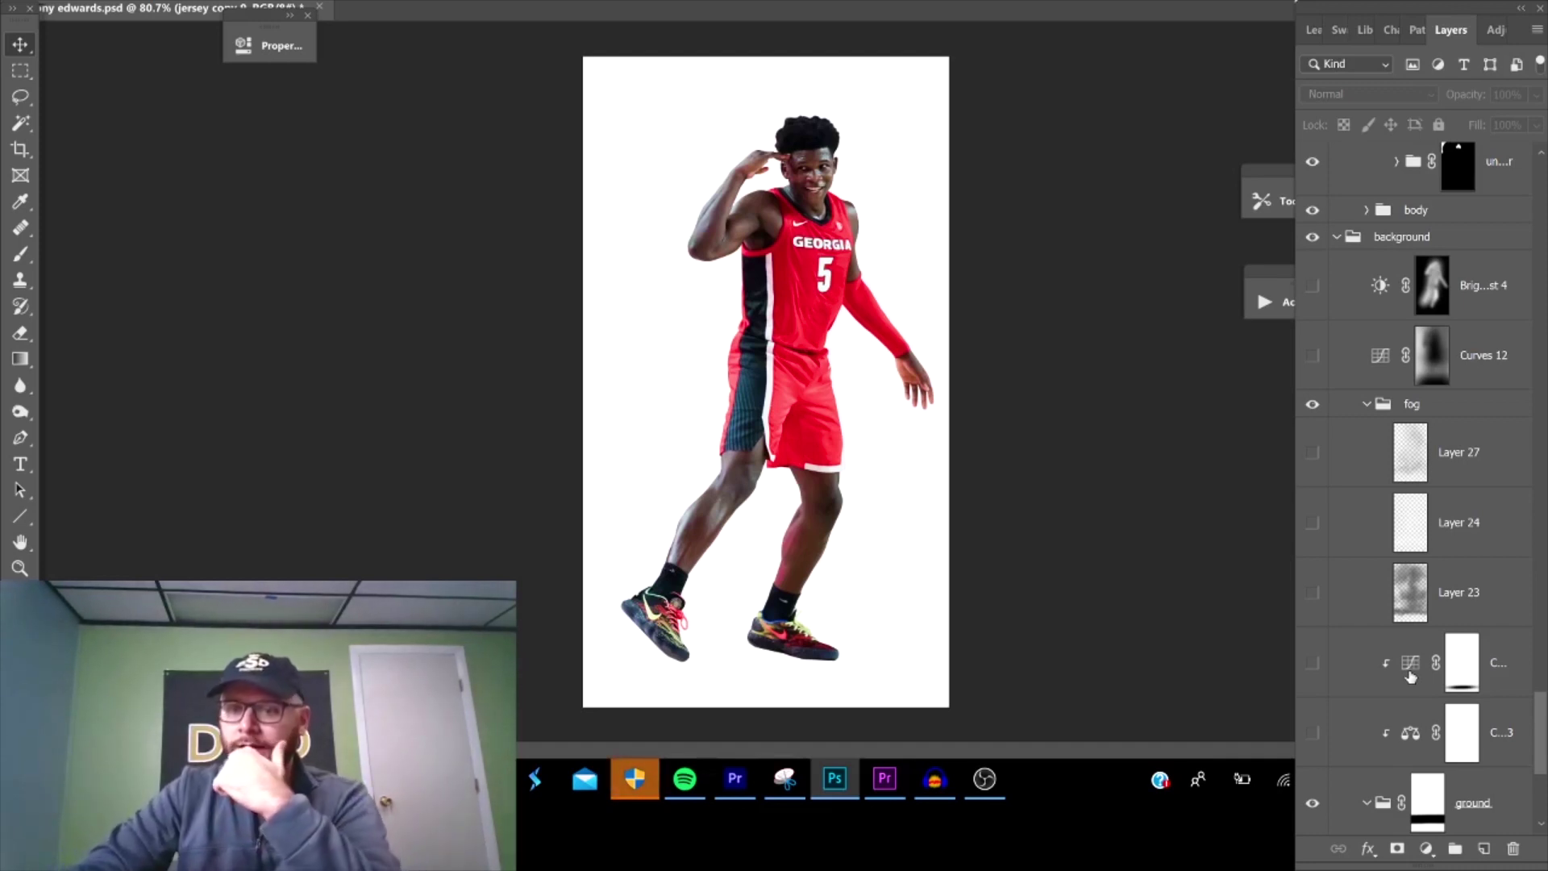
scroll(1416, 612, "down", 4)
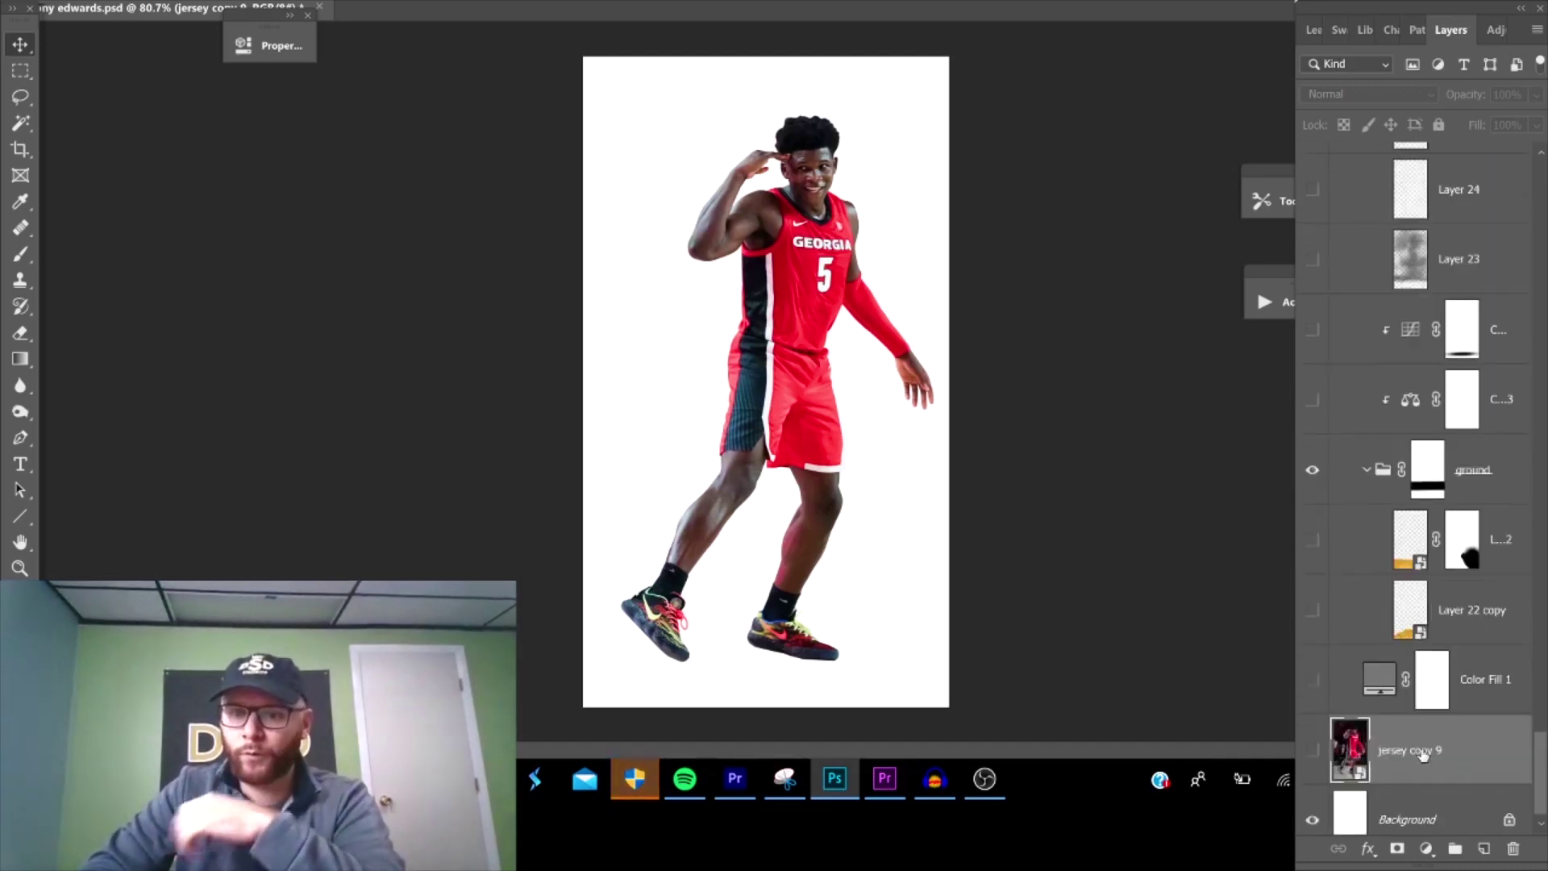
left_click(1322, 539)
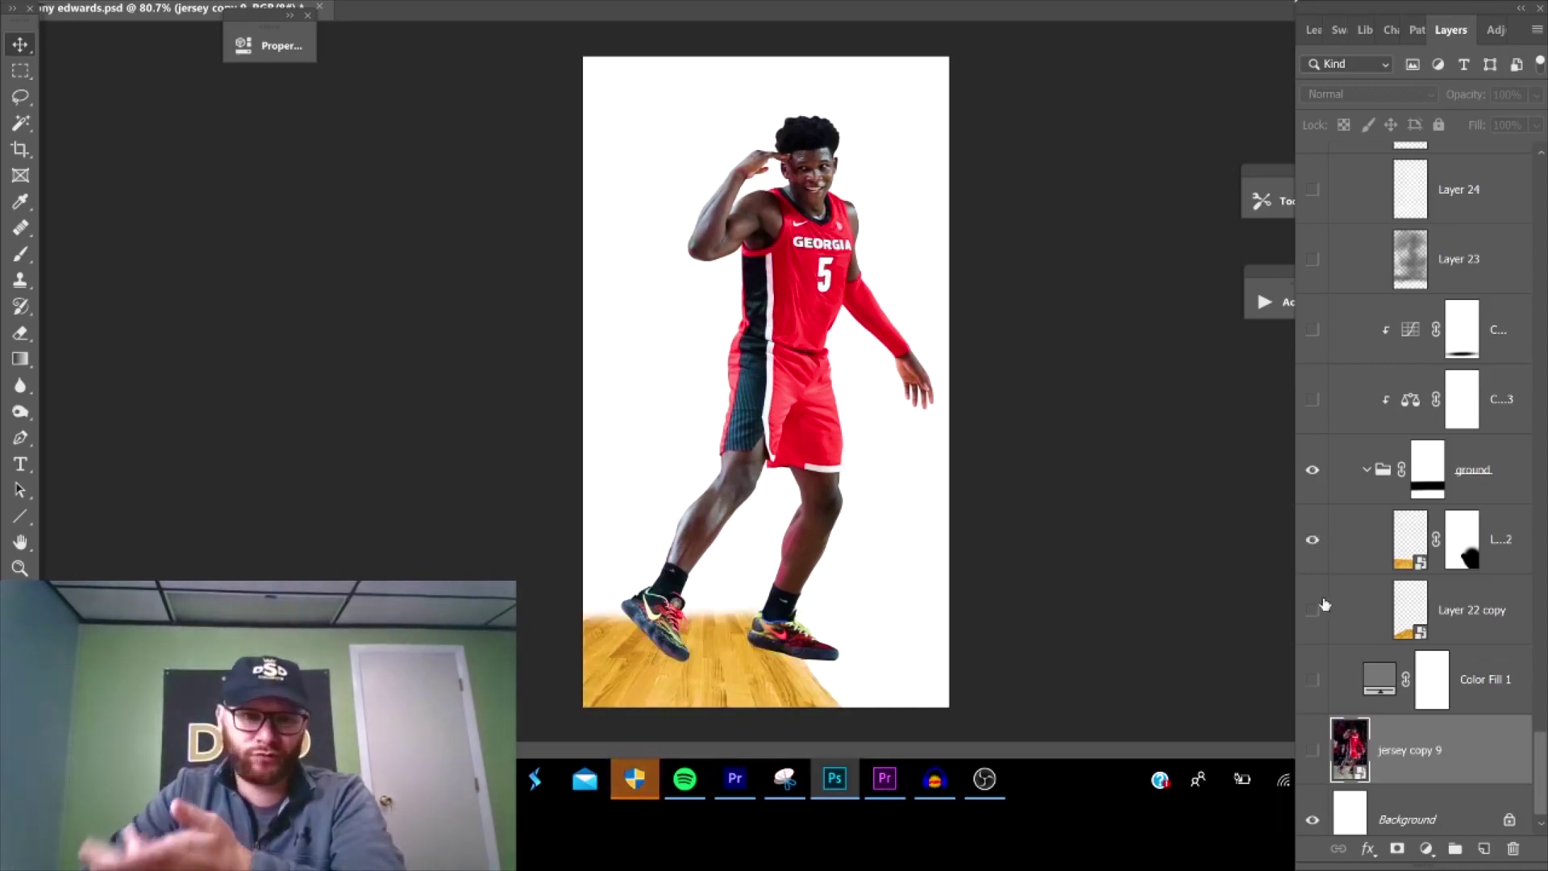
left_click(1323, 609)
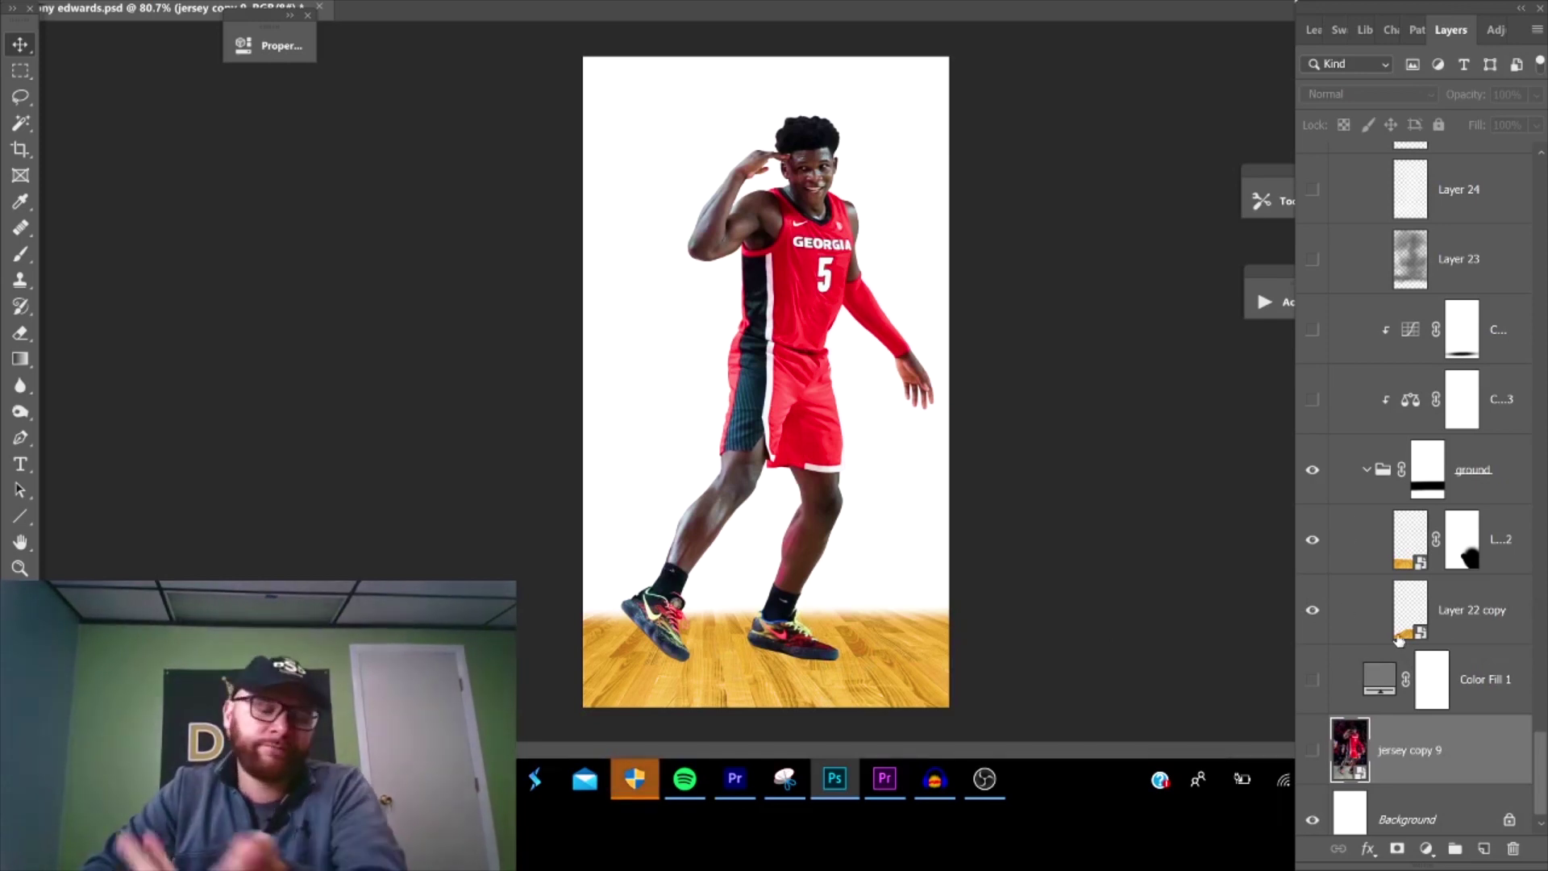
left_click(1317, 685)
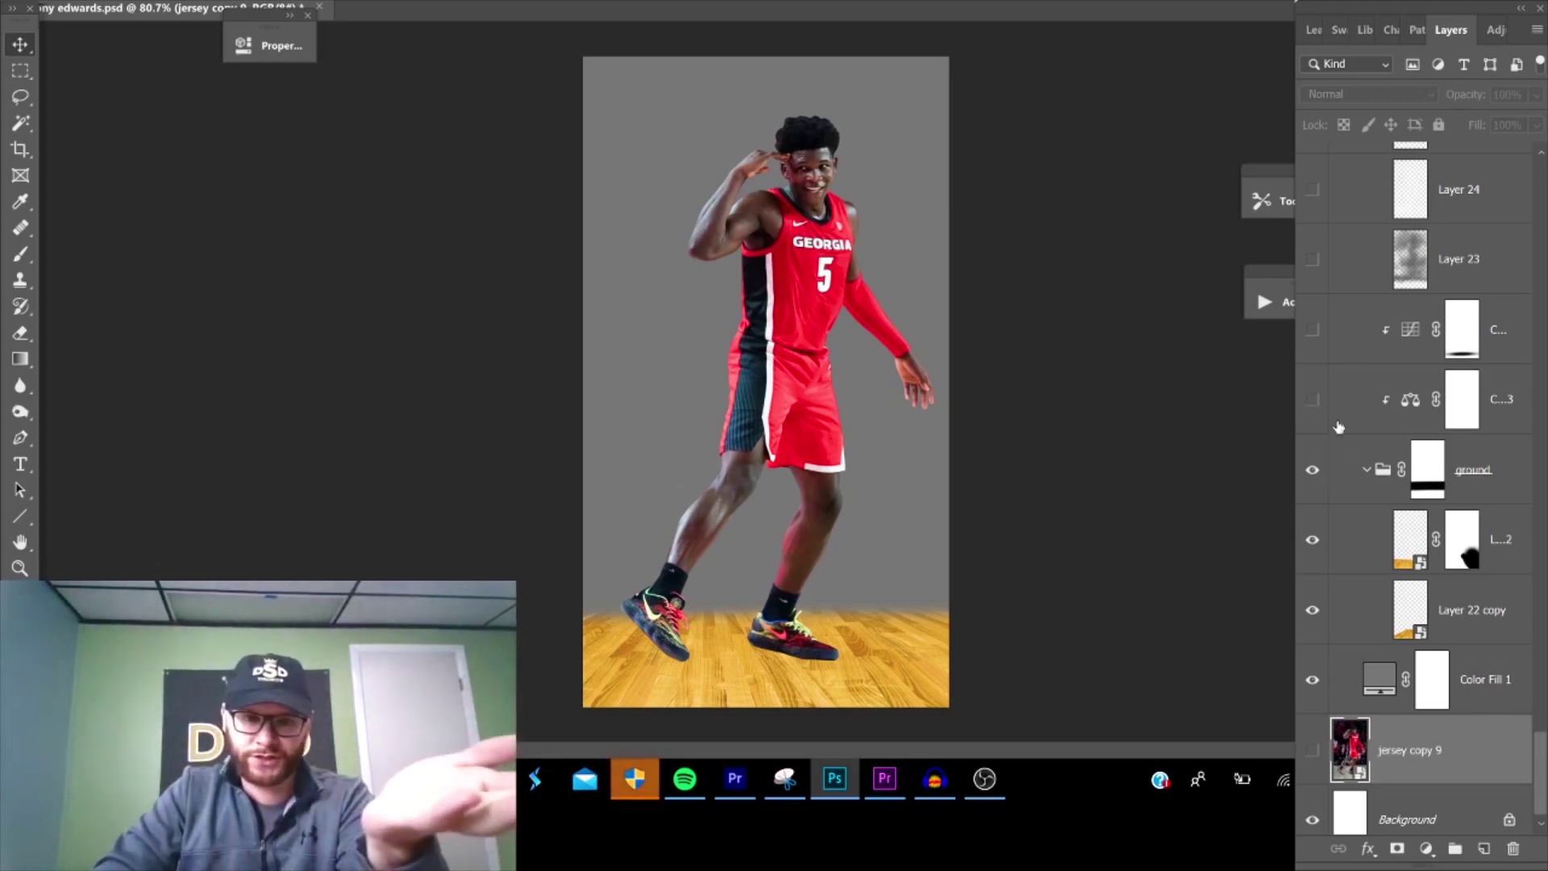
- Show the clipped Color Balance and Curves adjustments above the ground group to tone and darken the floor
left_click(1313, 400)
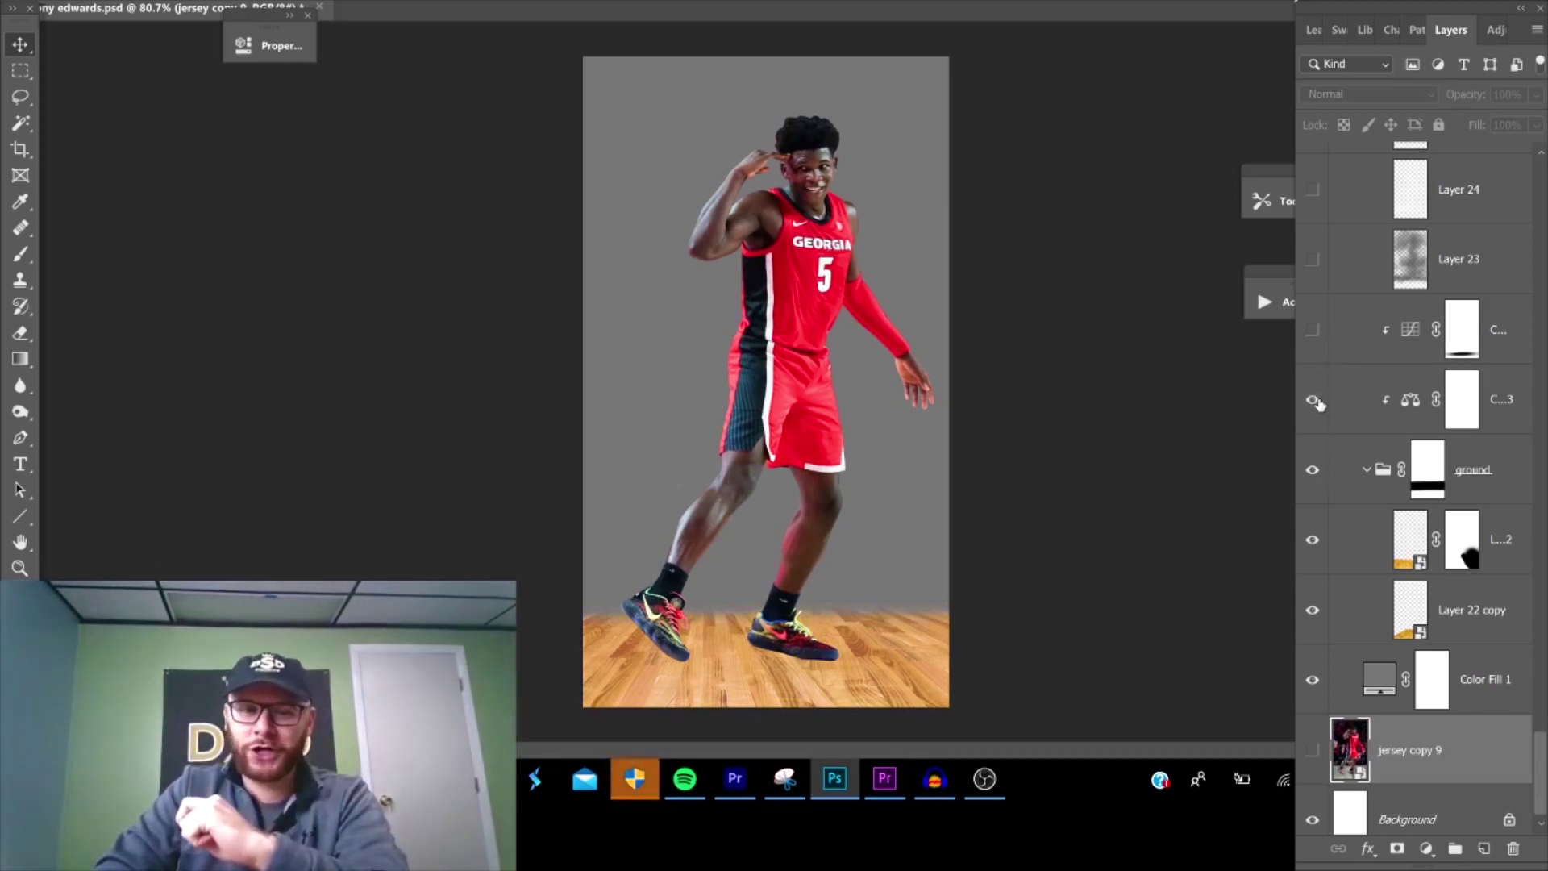
left_click(1313, 332)
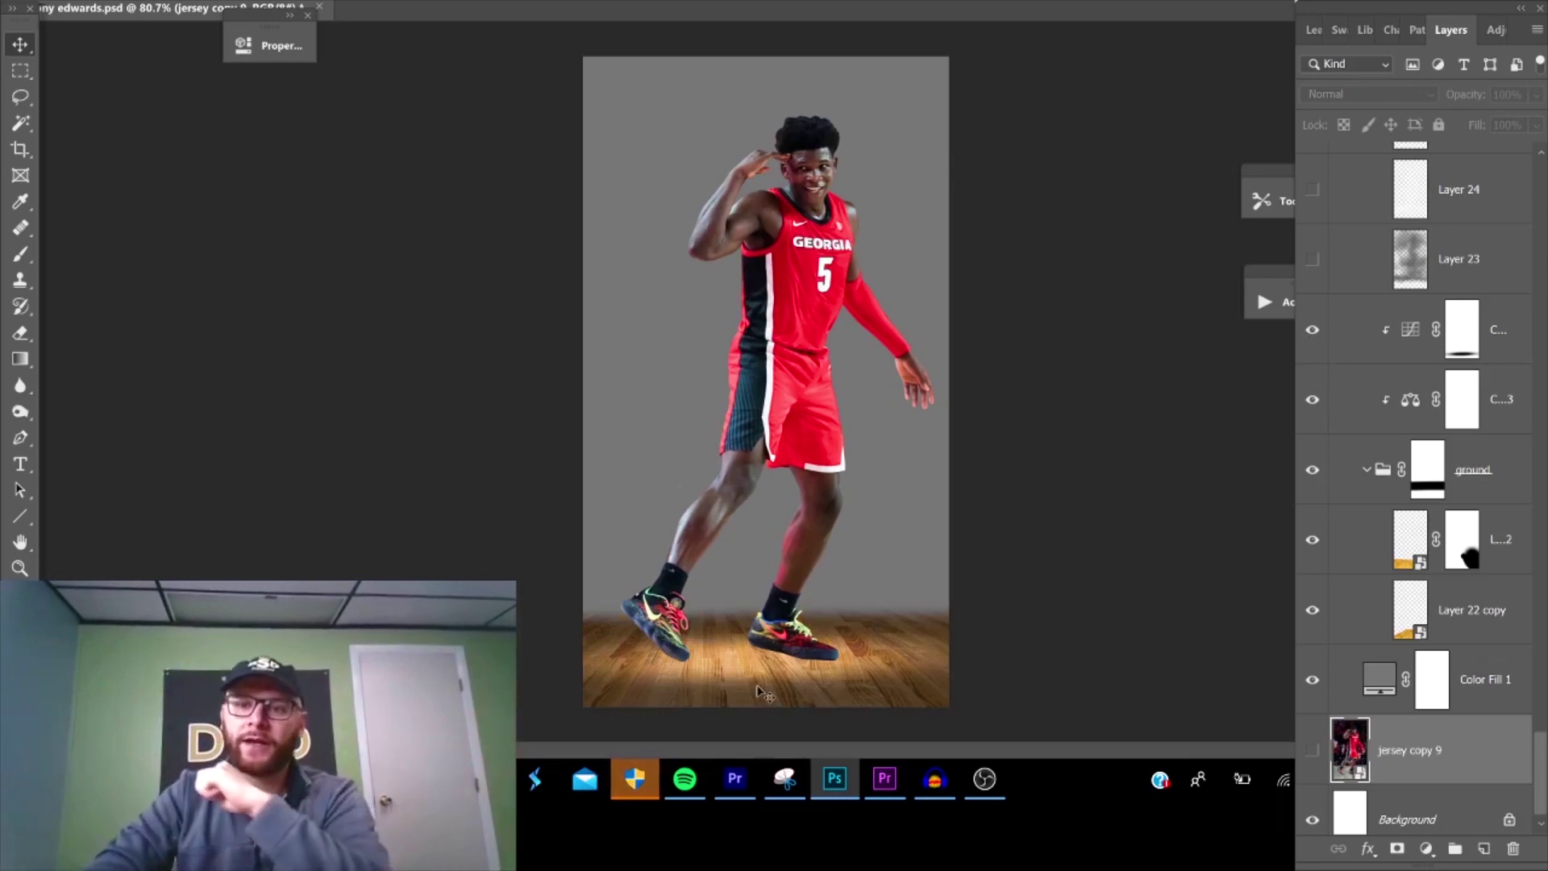
left_click(1410, 415)
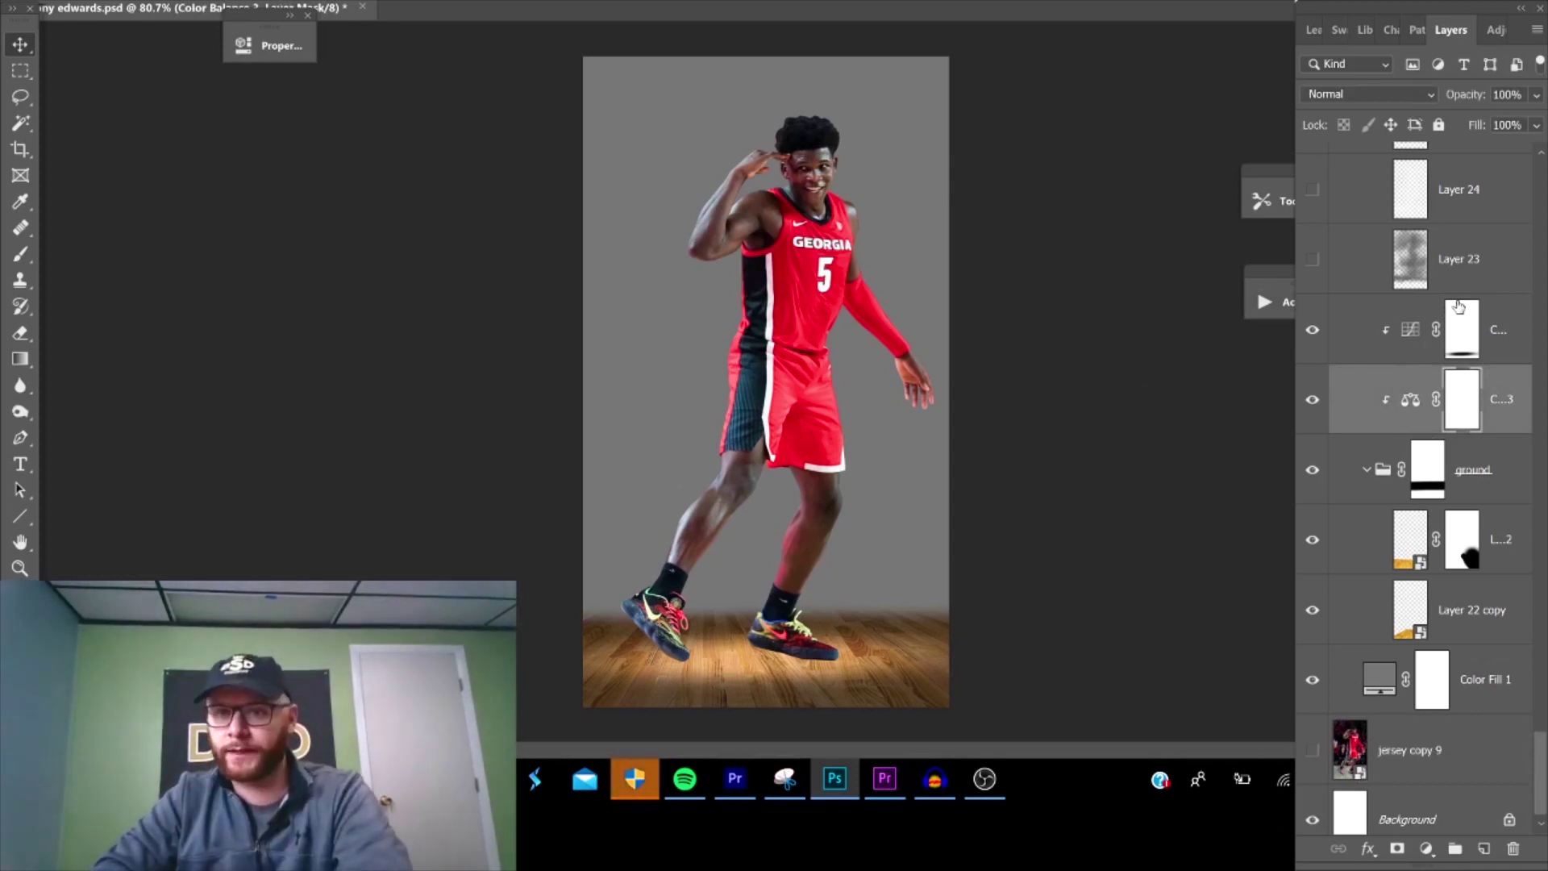
- Show Layer 23, Layer 24 and Layer 27 in the background's fog group, and collapse that group
scroll(1407, 351, "up", 5)
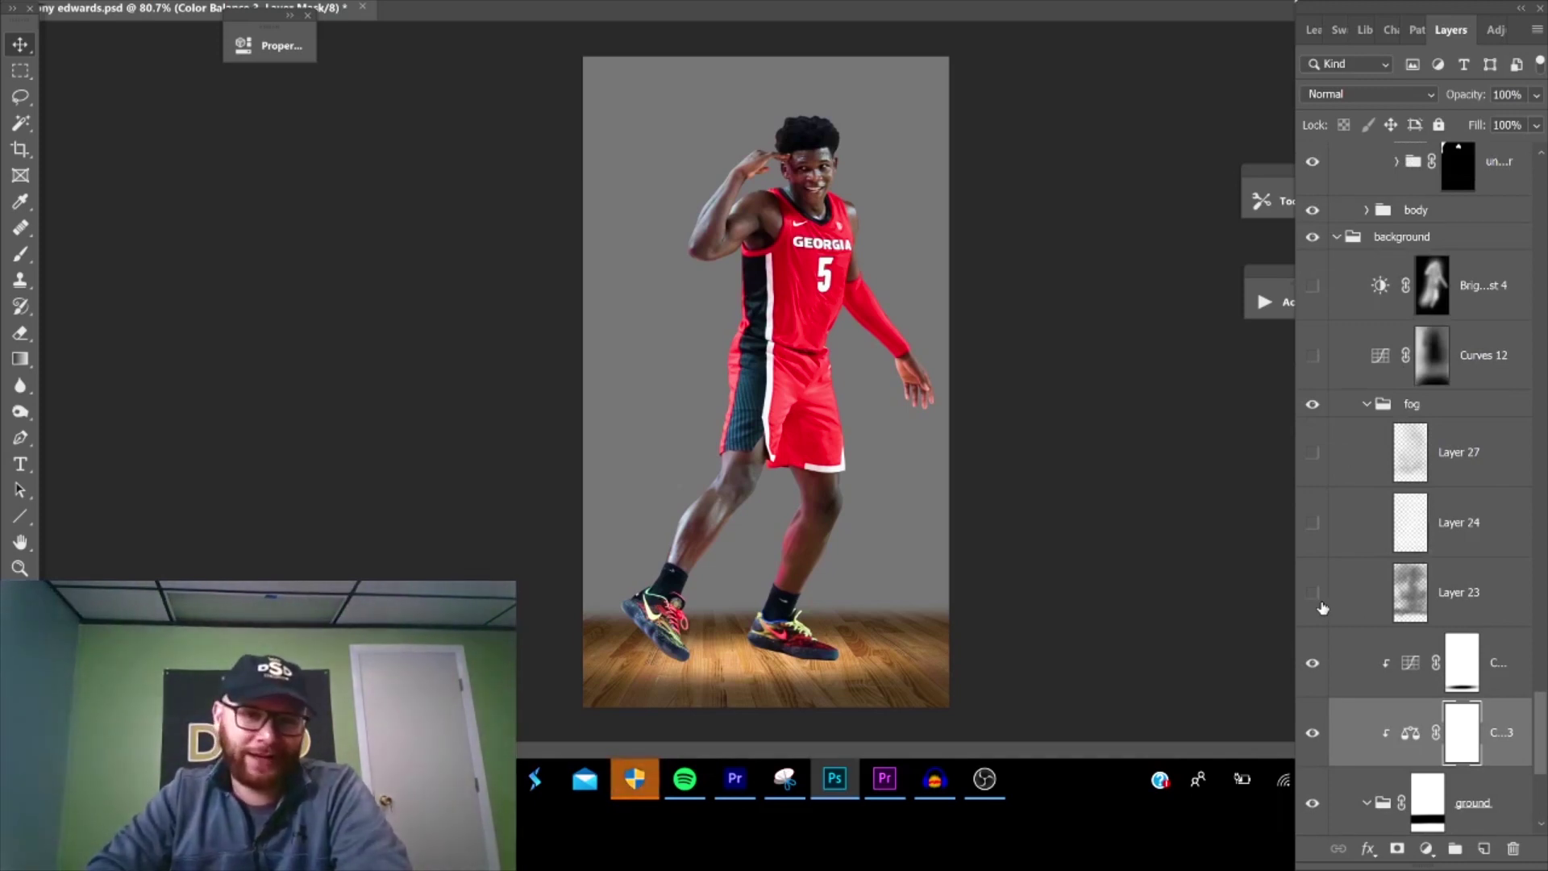
left_click(1313, 599)
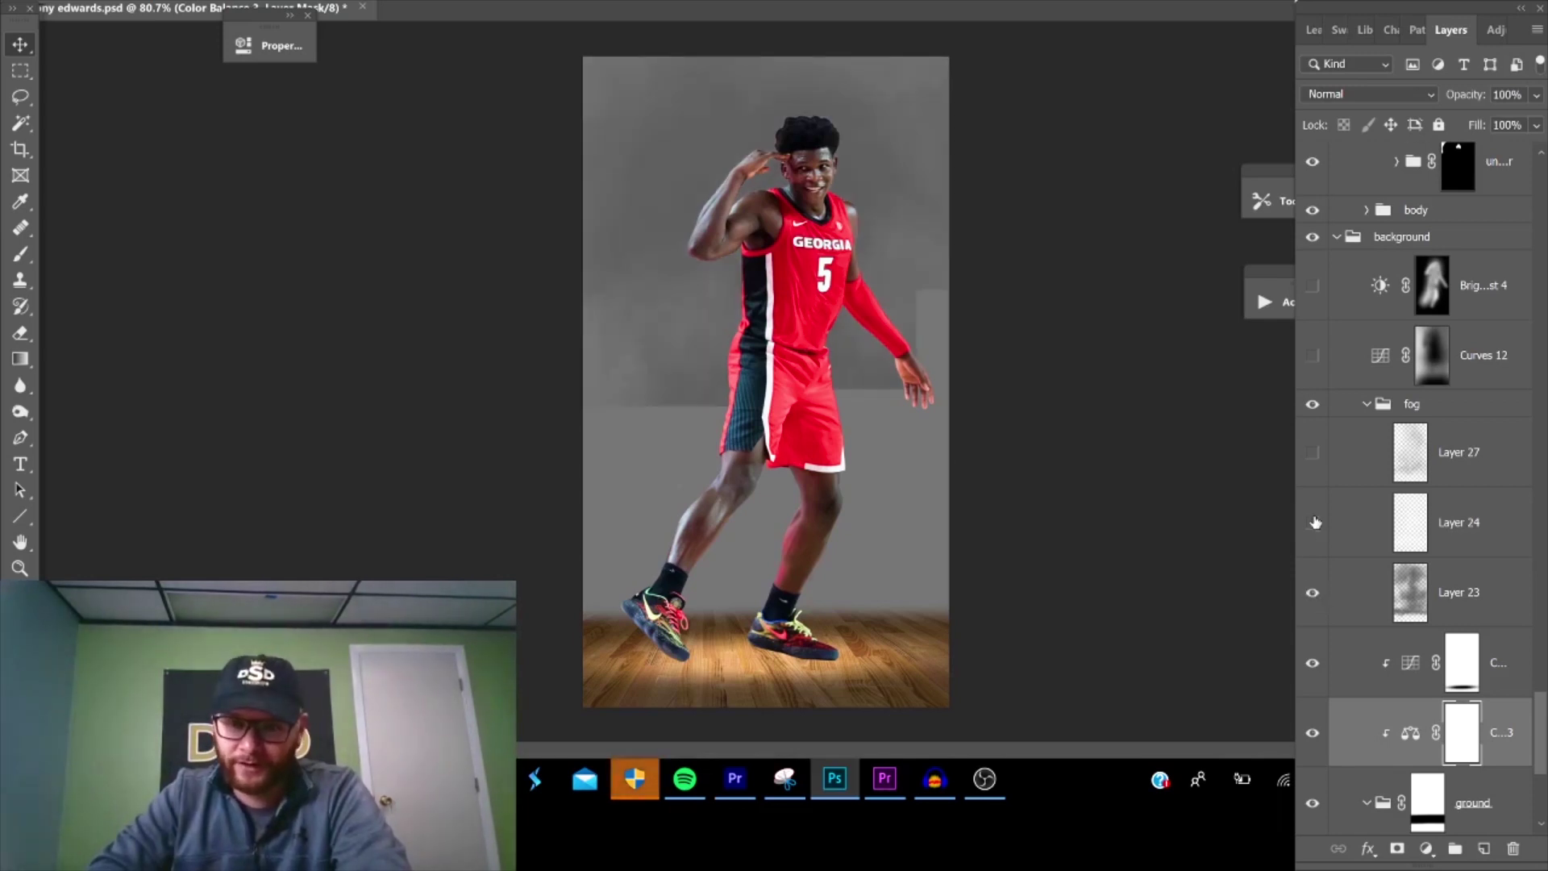
left_click(1312, 523)
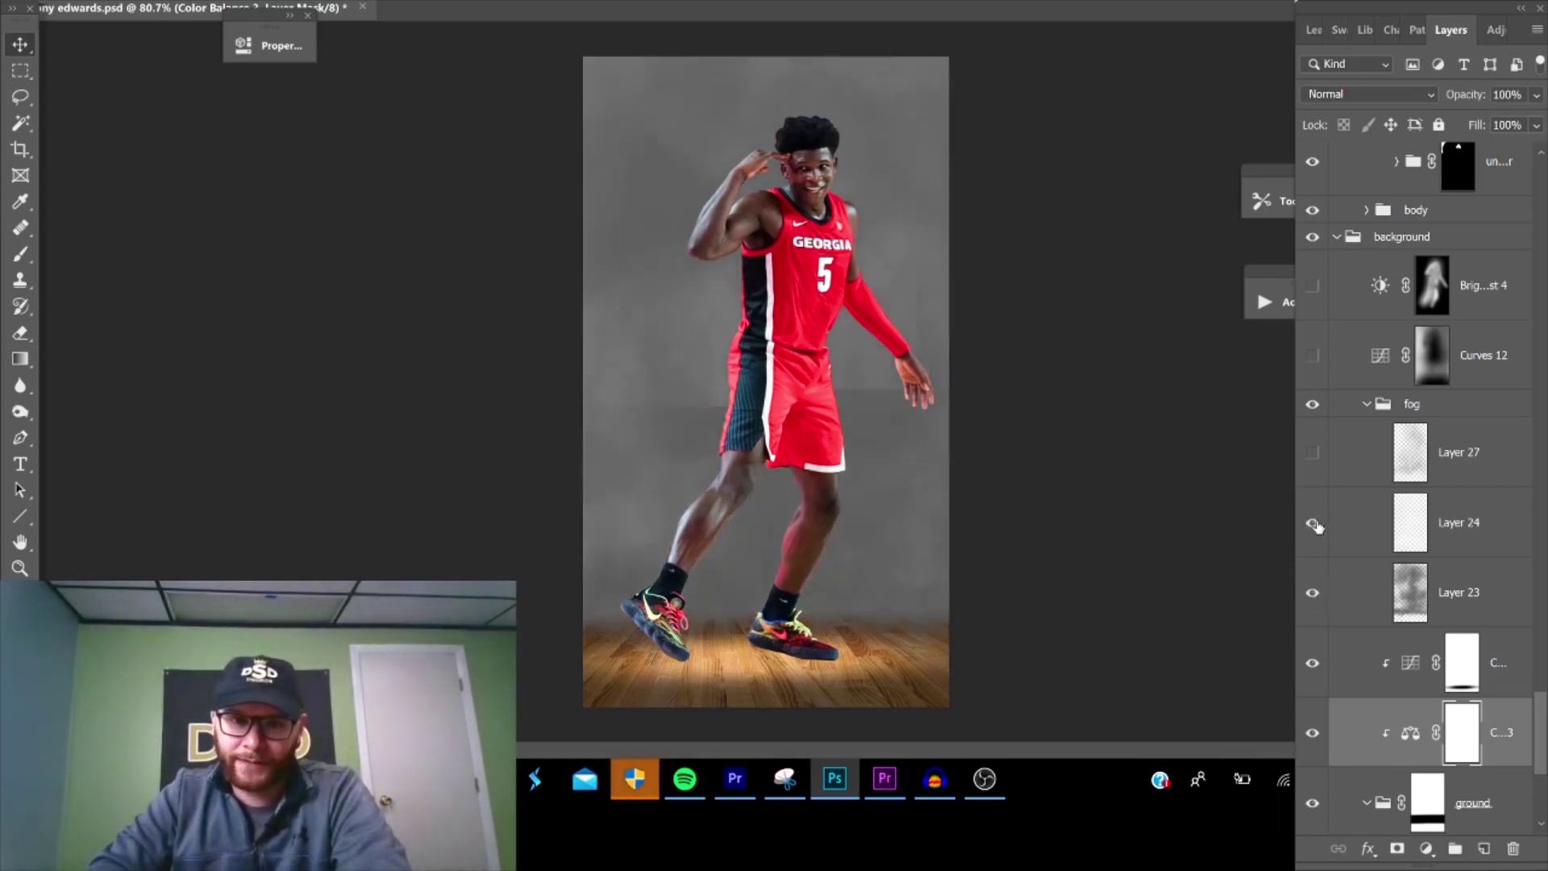
left_click(1313, 453)
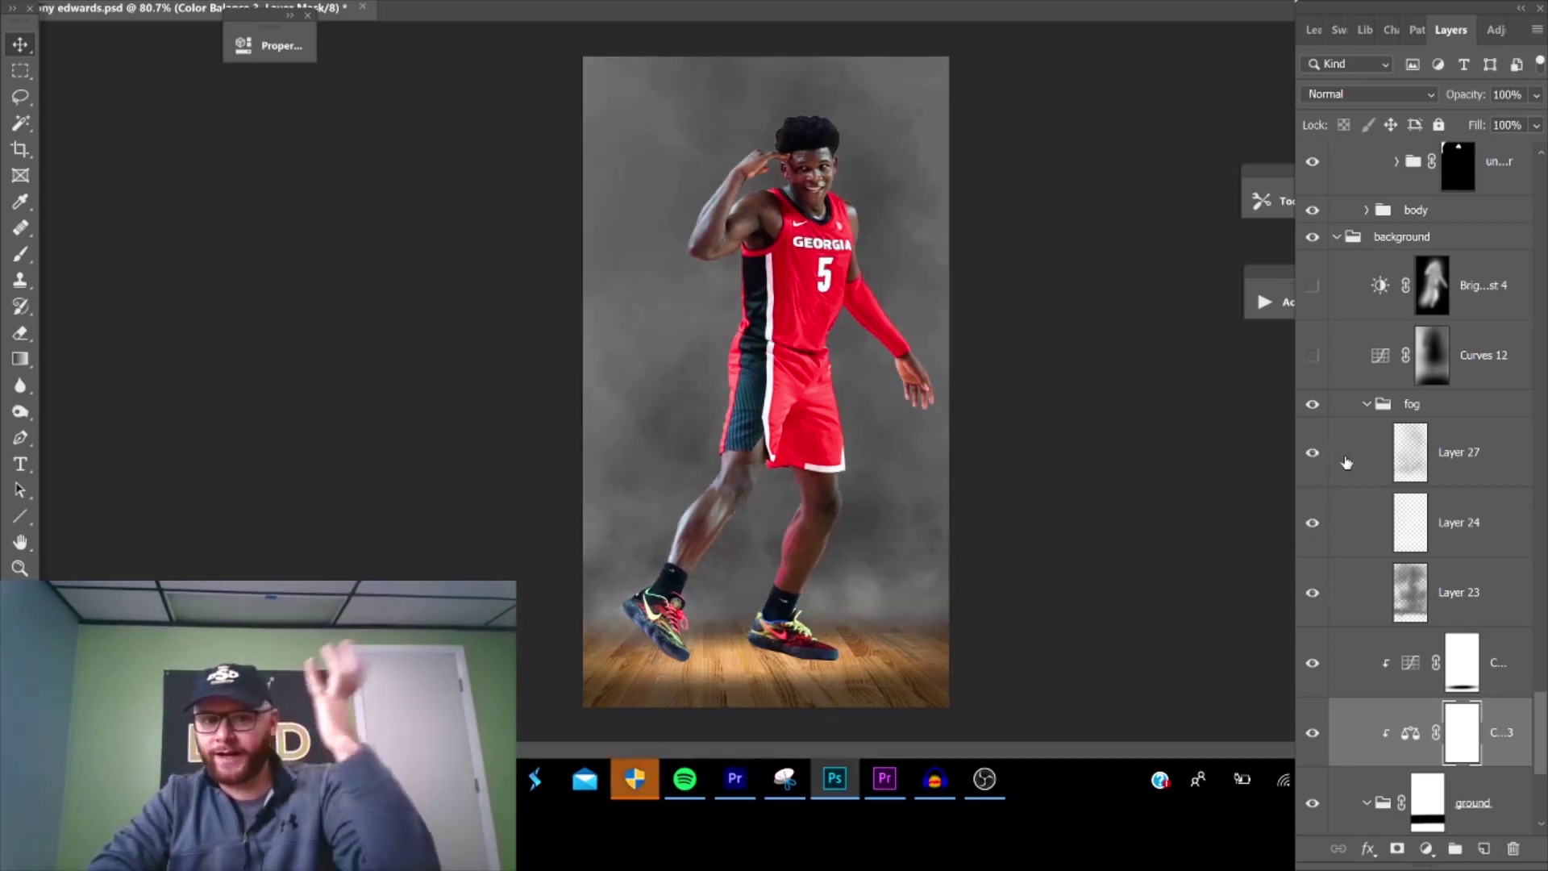
left_click(1367, 404)
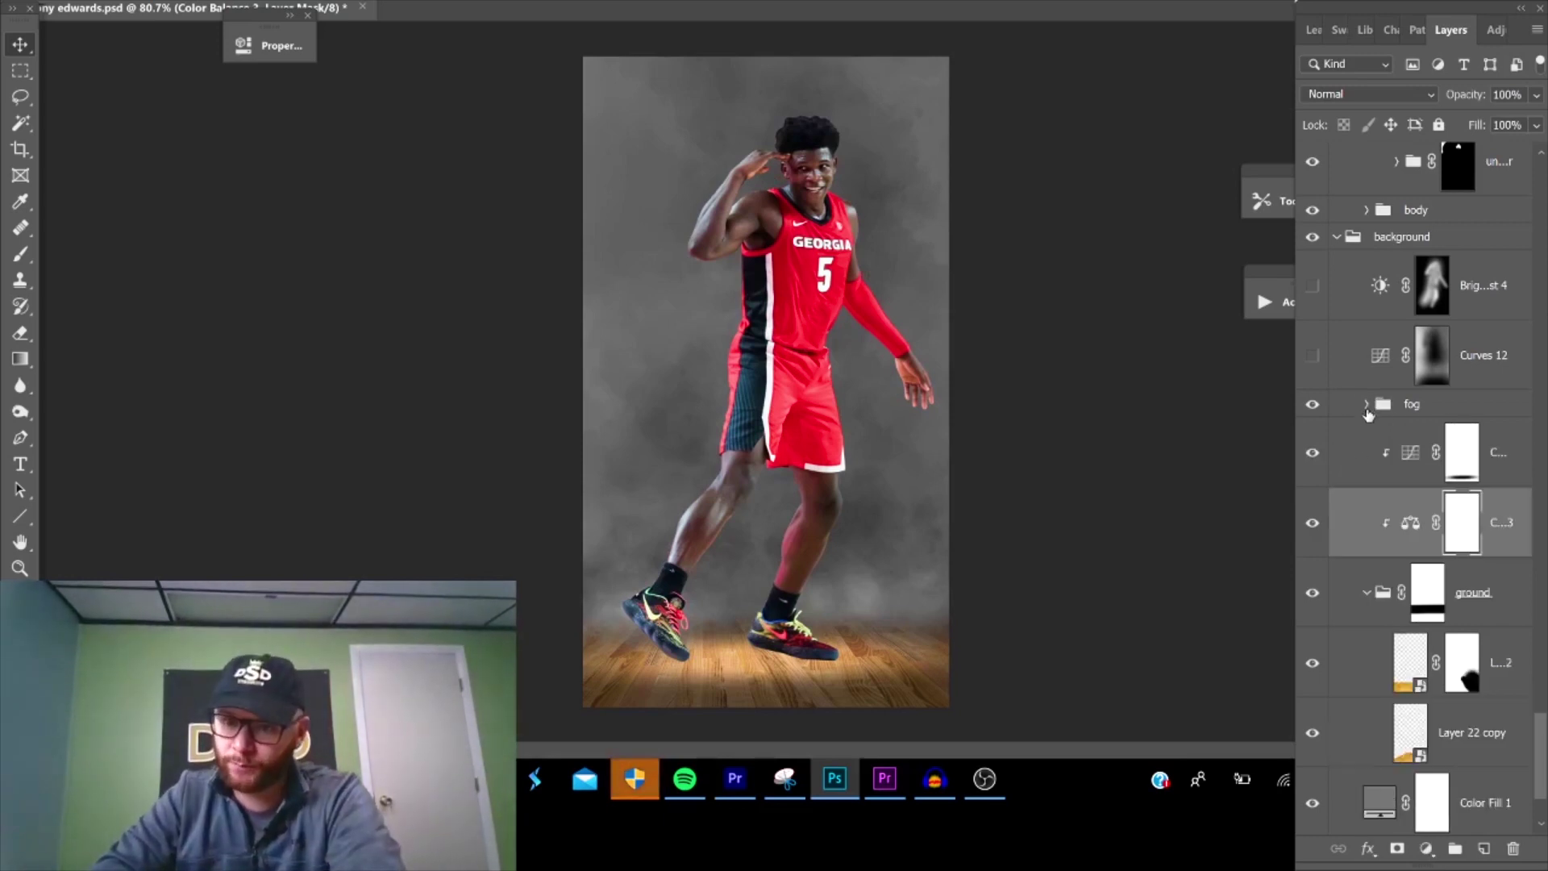
- Show the Curves 12 and Brightness/Contrast 4 adjustments in the background group, and collapse the group
left_click(1314, 356)
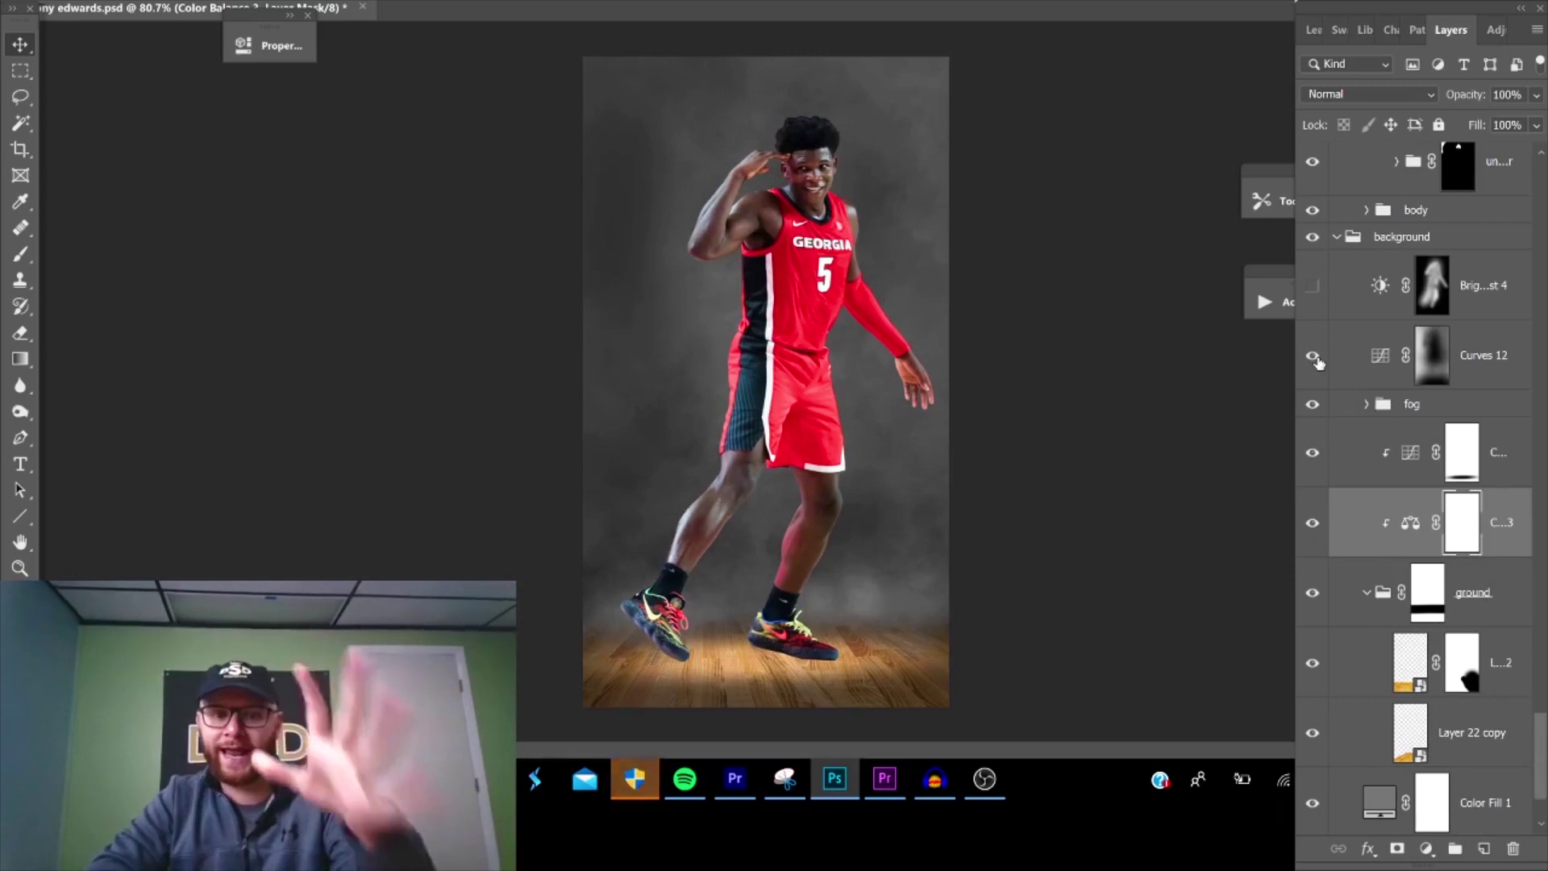
left_click(1313, 286)
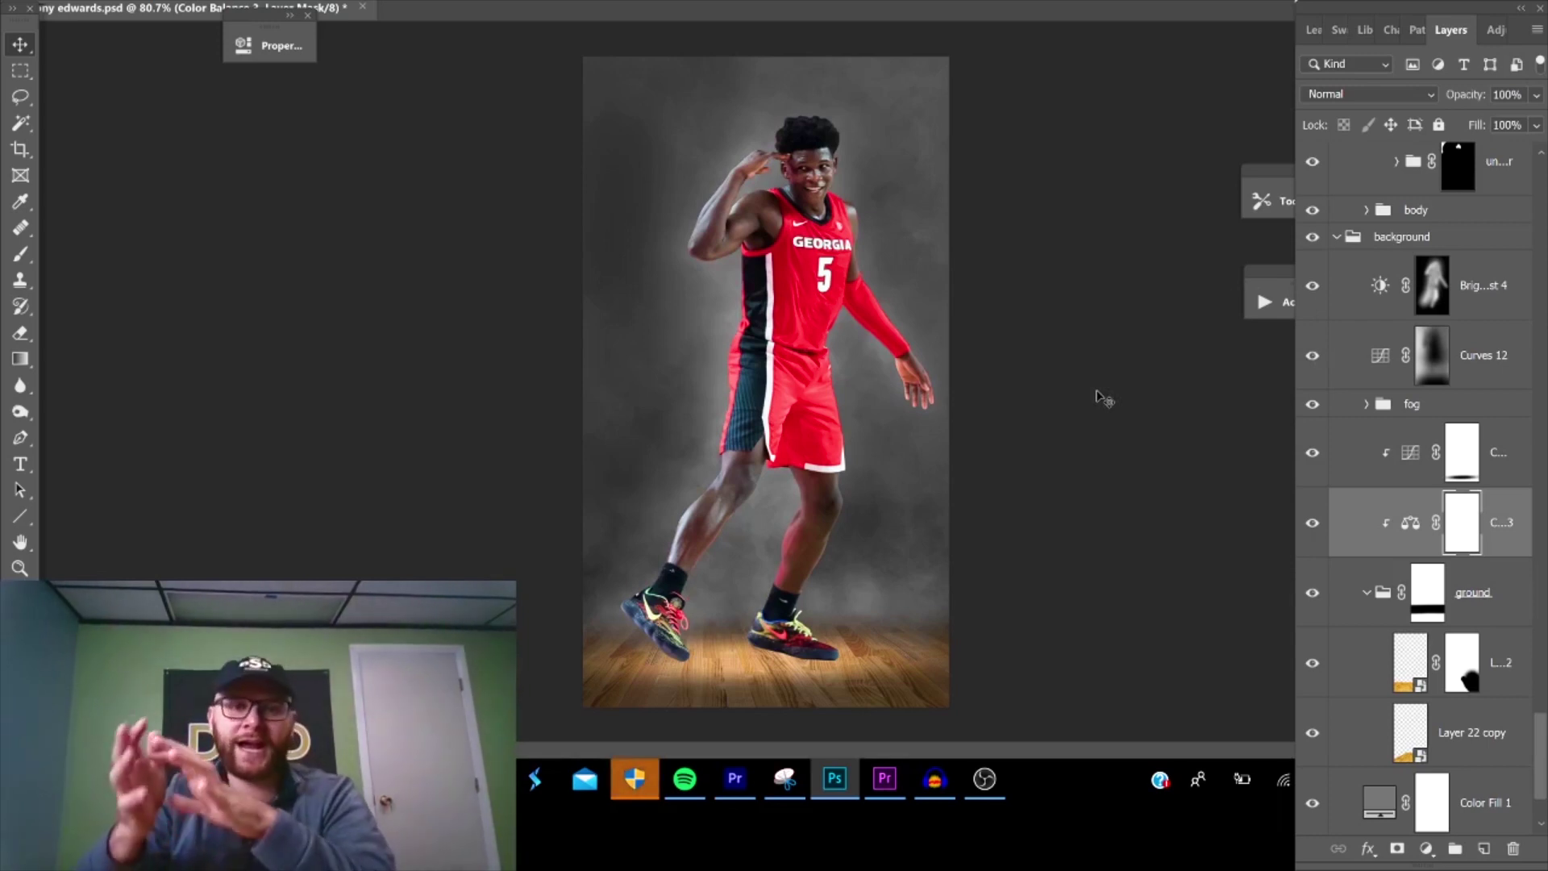
scroll(1363, 487, "up", 3)
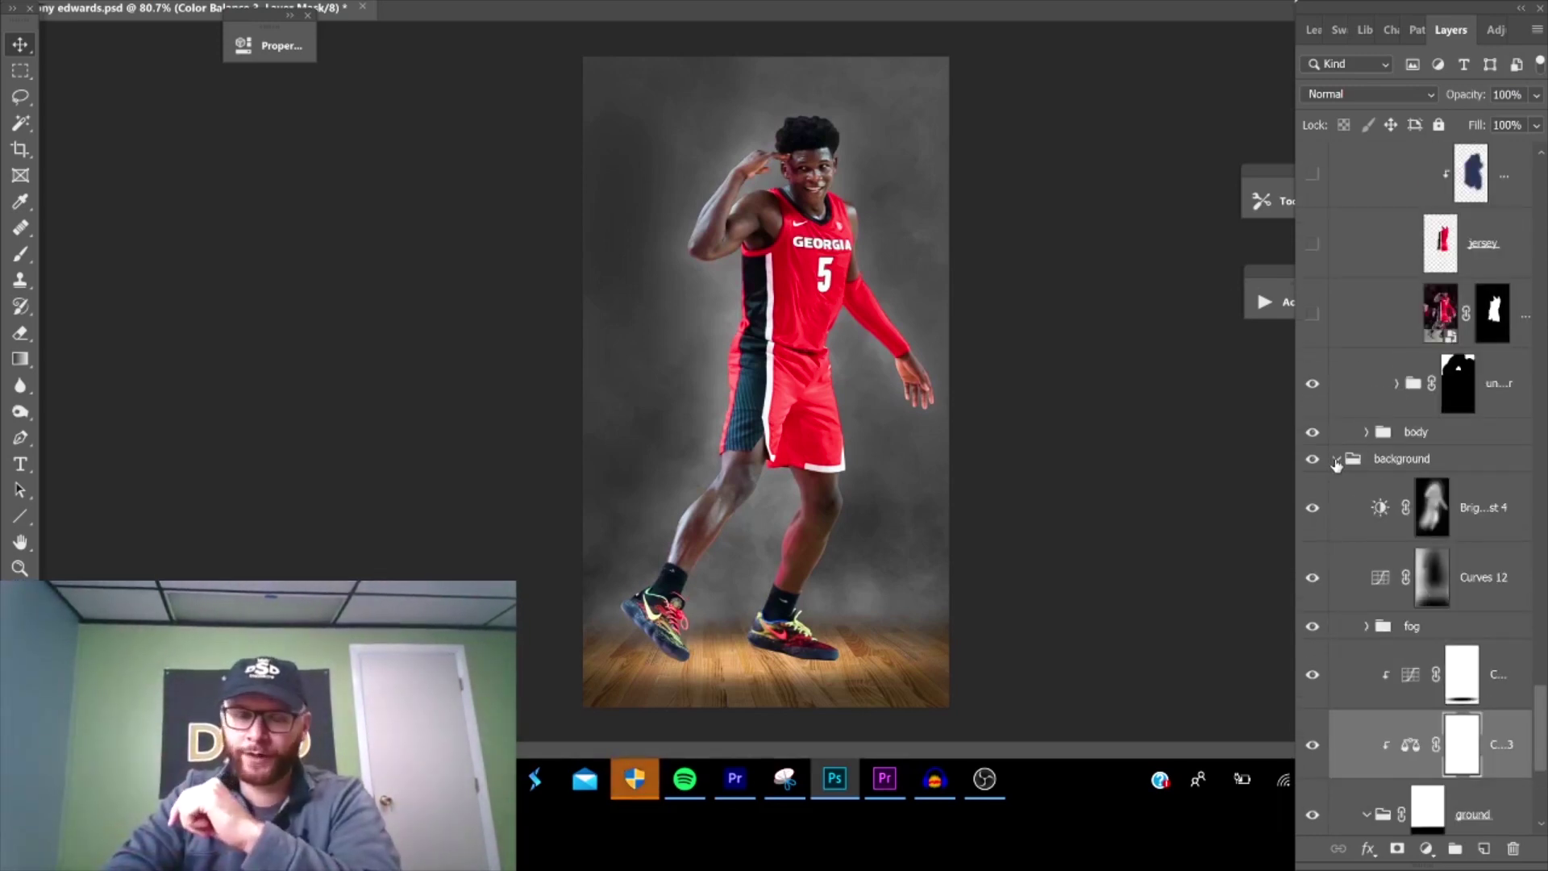
left_click(1335, 460)
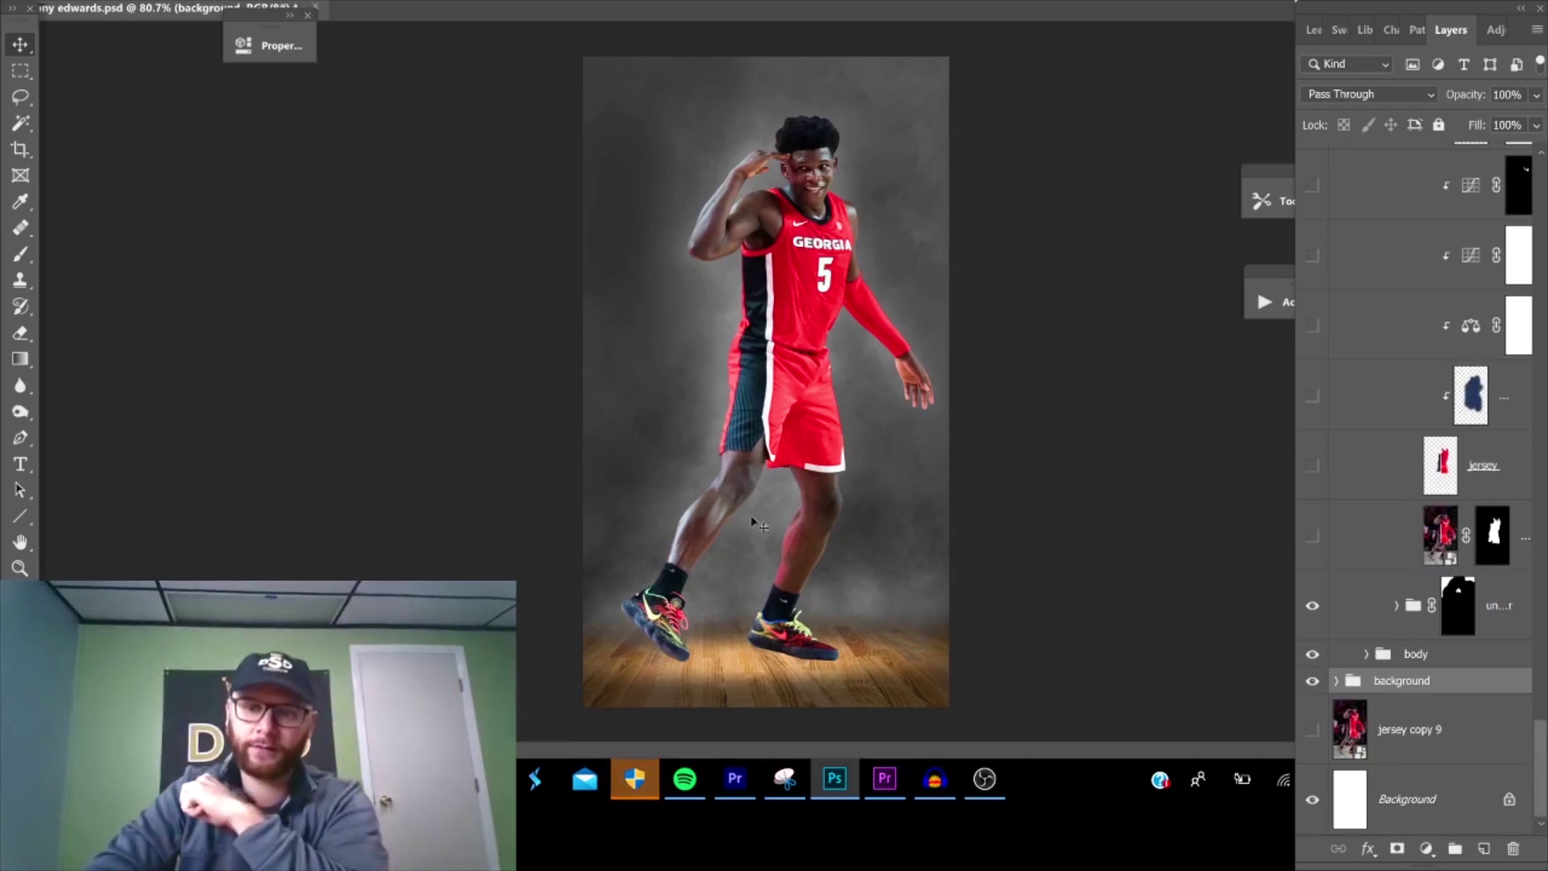
- Isolate the jersey by hiding the body group and the masked group above it, and show the masked jersey photo and the jersey layer
left_click(1313, 604)
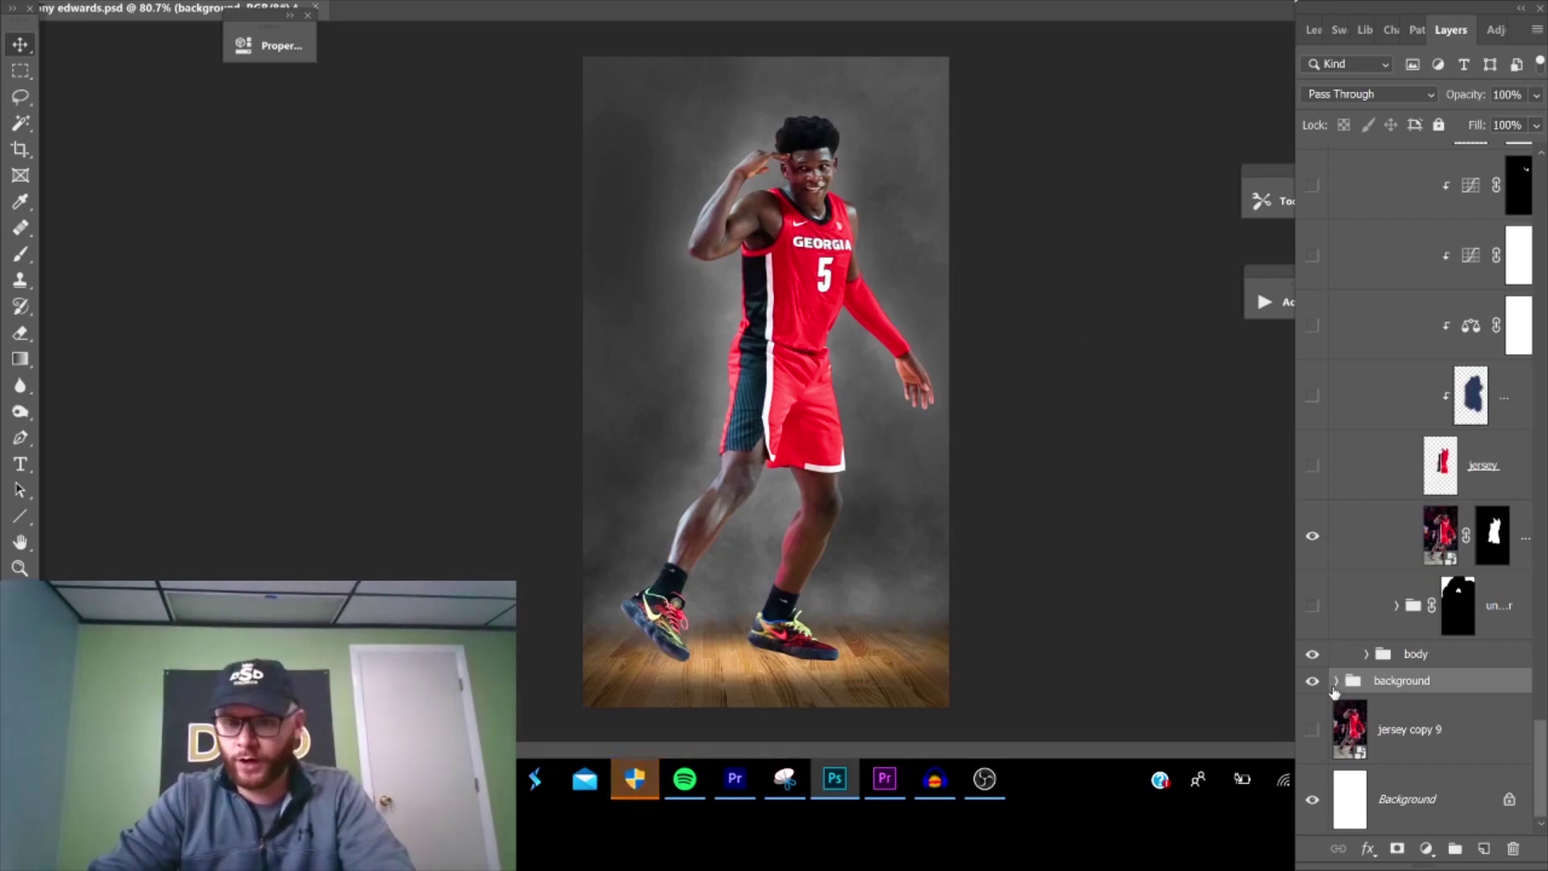
left_click(1315, 657)
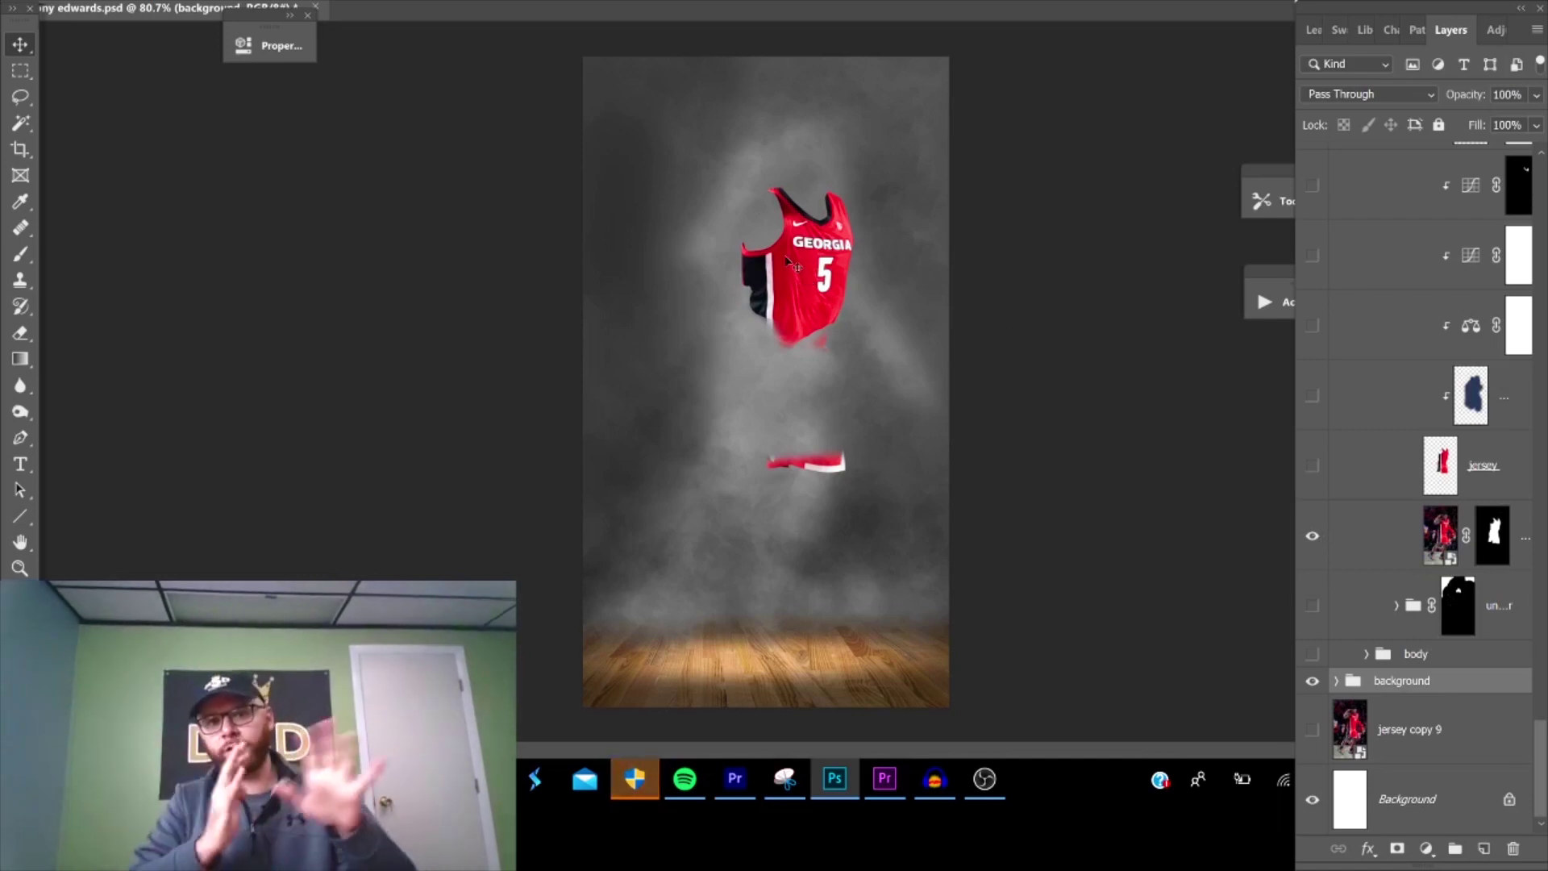
left_click(1313, 466)
left_click(1313, 466)
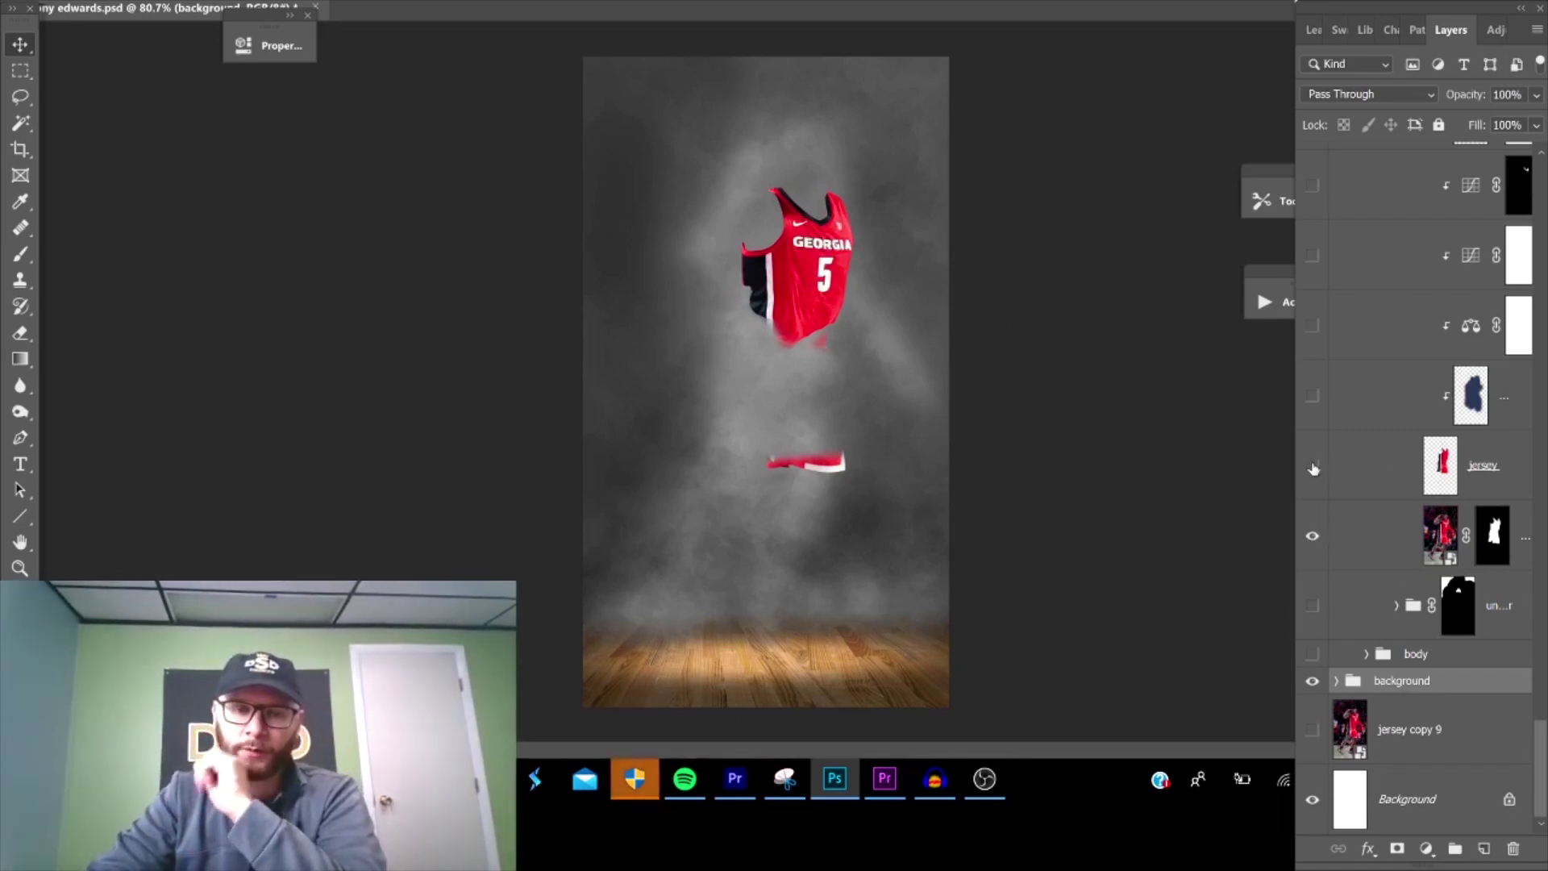
left_click(1313, 466)
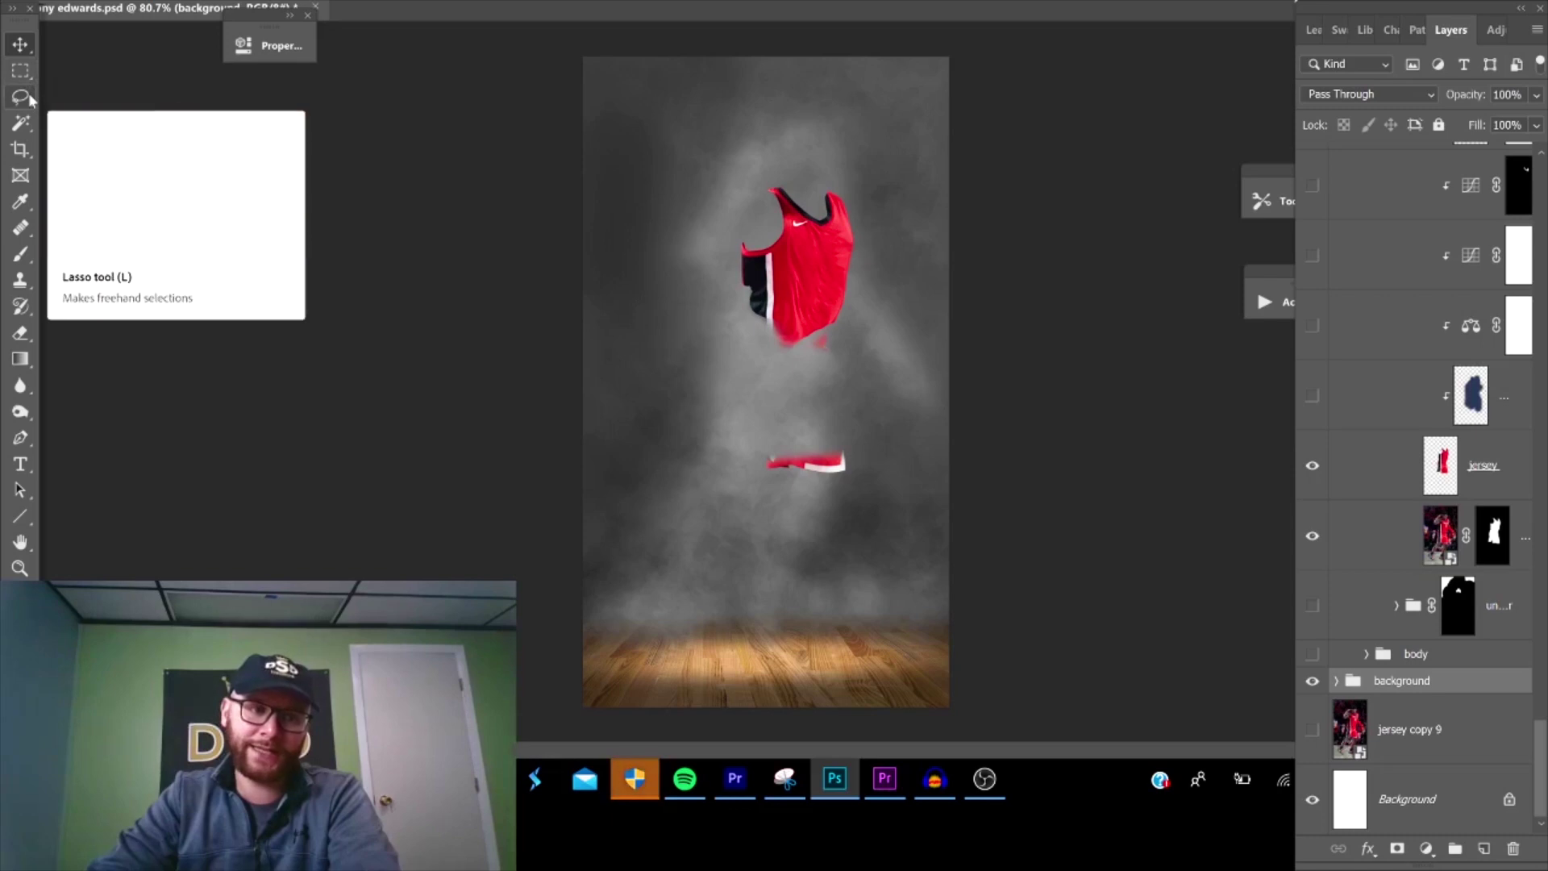
- Lasso an area of the jersey's chest on the jersey layer, fill it with Content-Aware, and deselect it
right_click(813, 230)
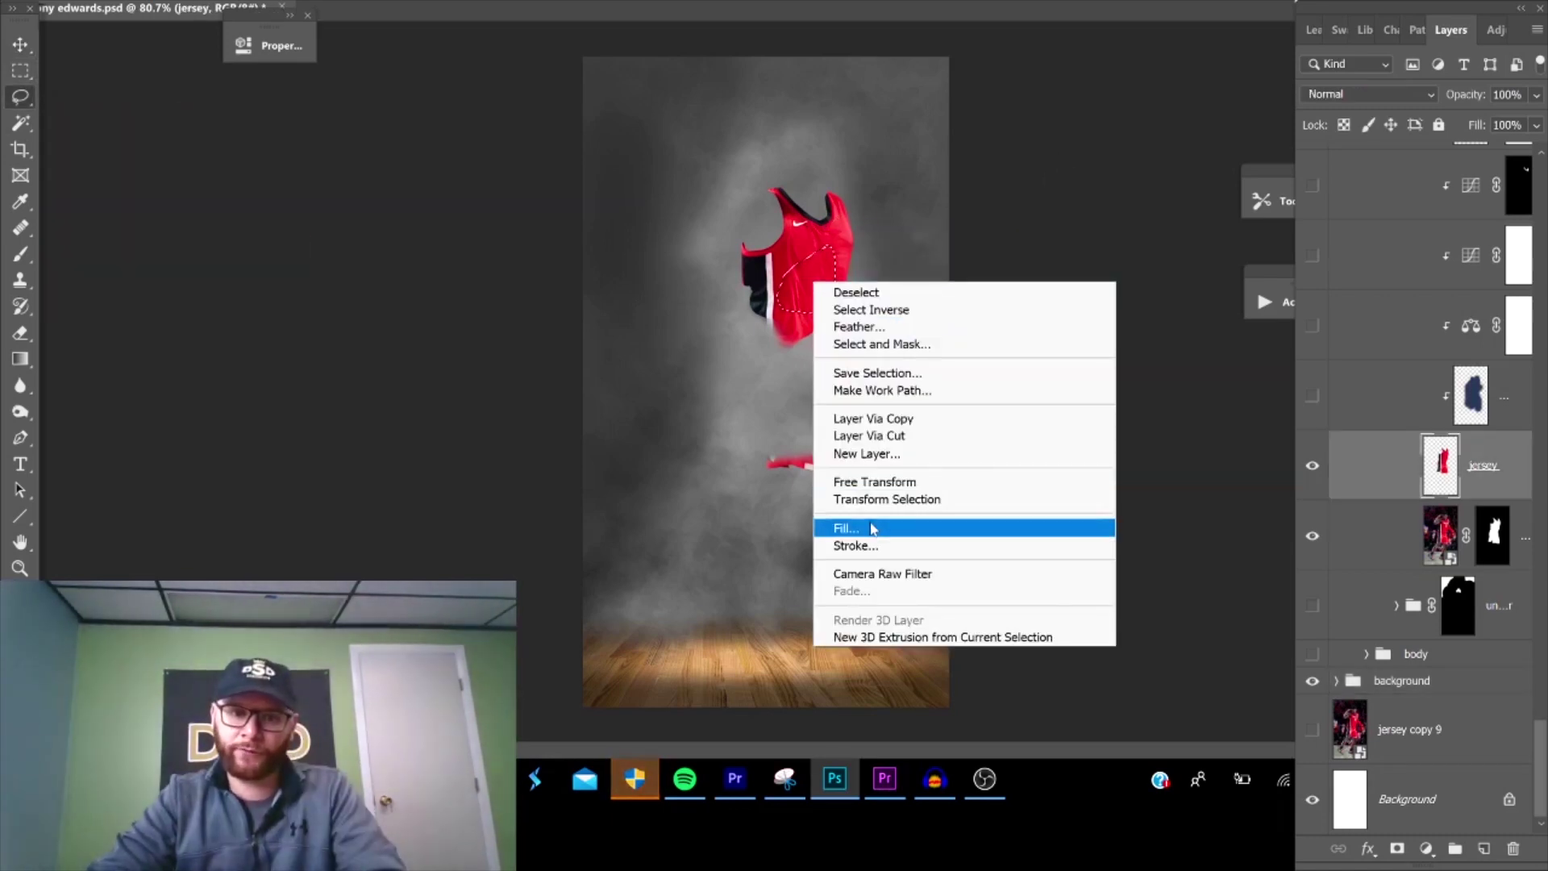
left_click(874, 529)
left_click(896, 140)
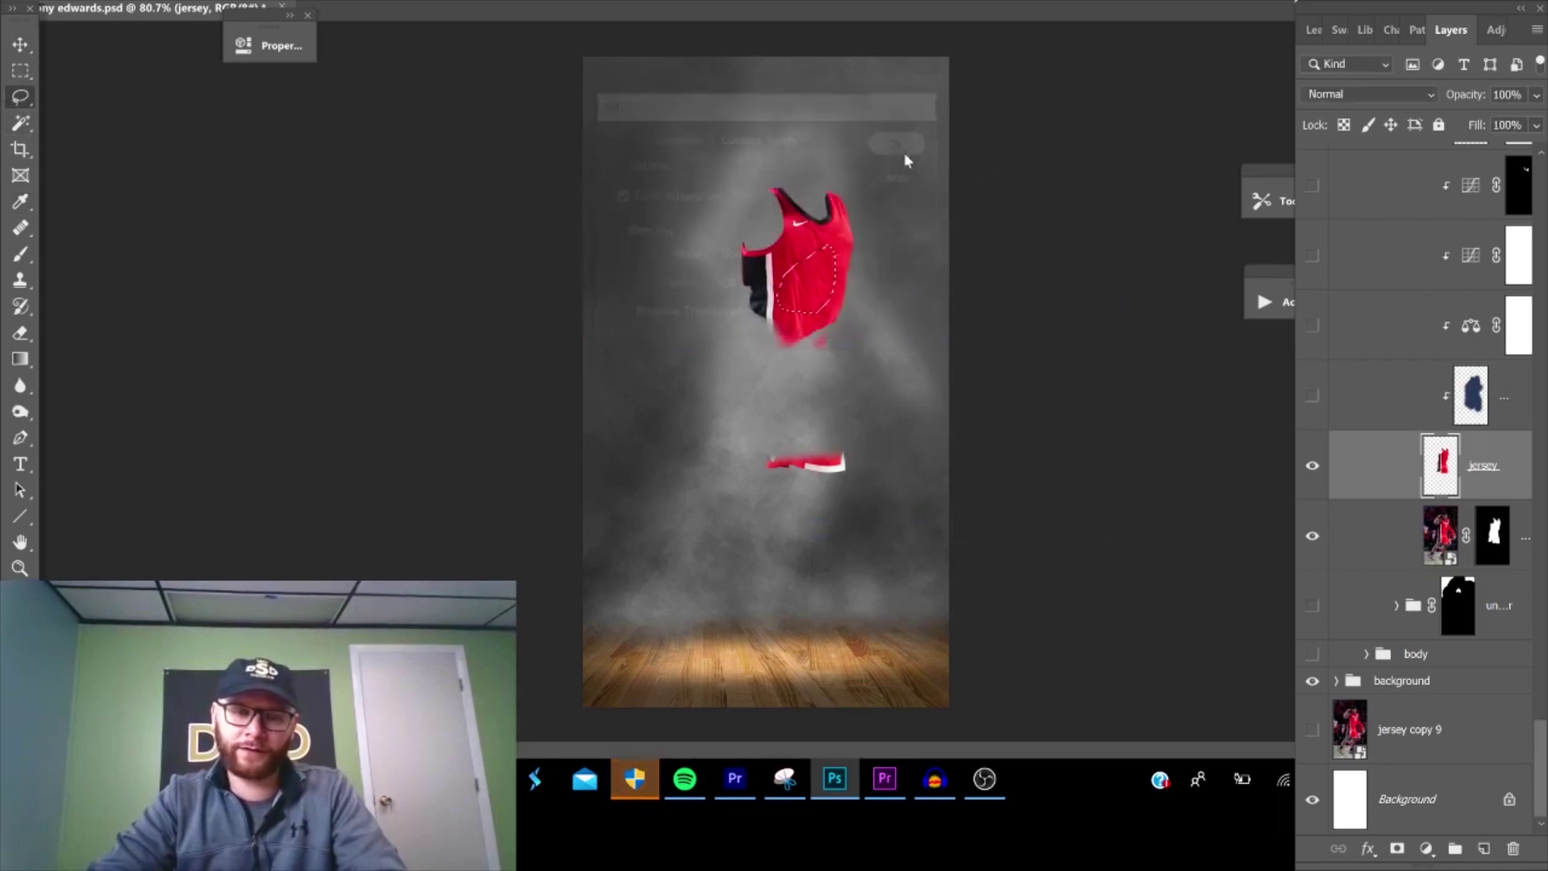
key("ctrl+d")
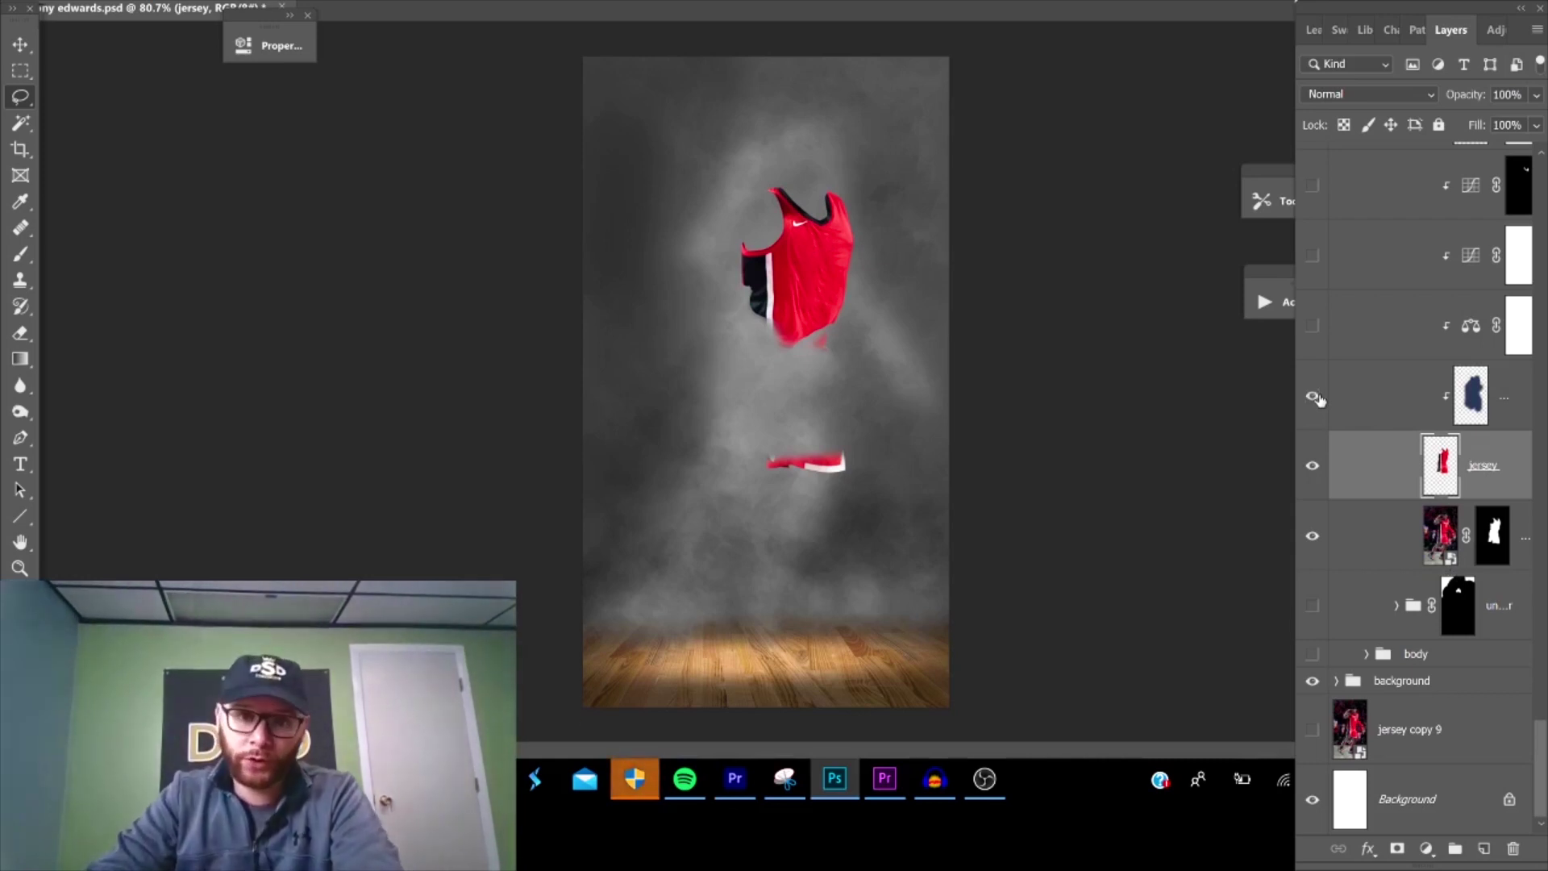
- Show the clipped blue Color-mode layer over the jersey with the Color Balance and Curves adjustments above it
left_click(1315, 397)
left_click(1368, 411)
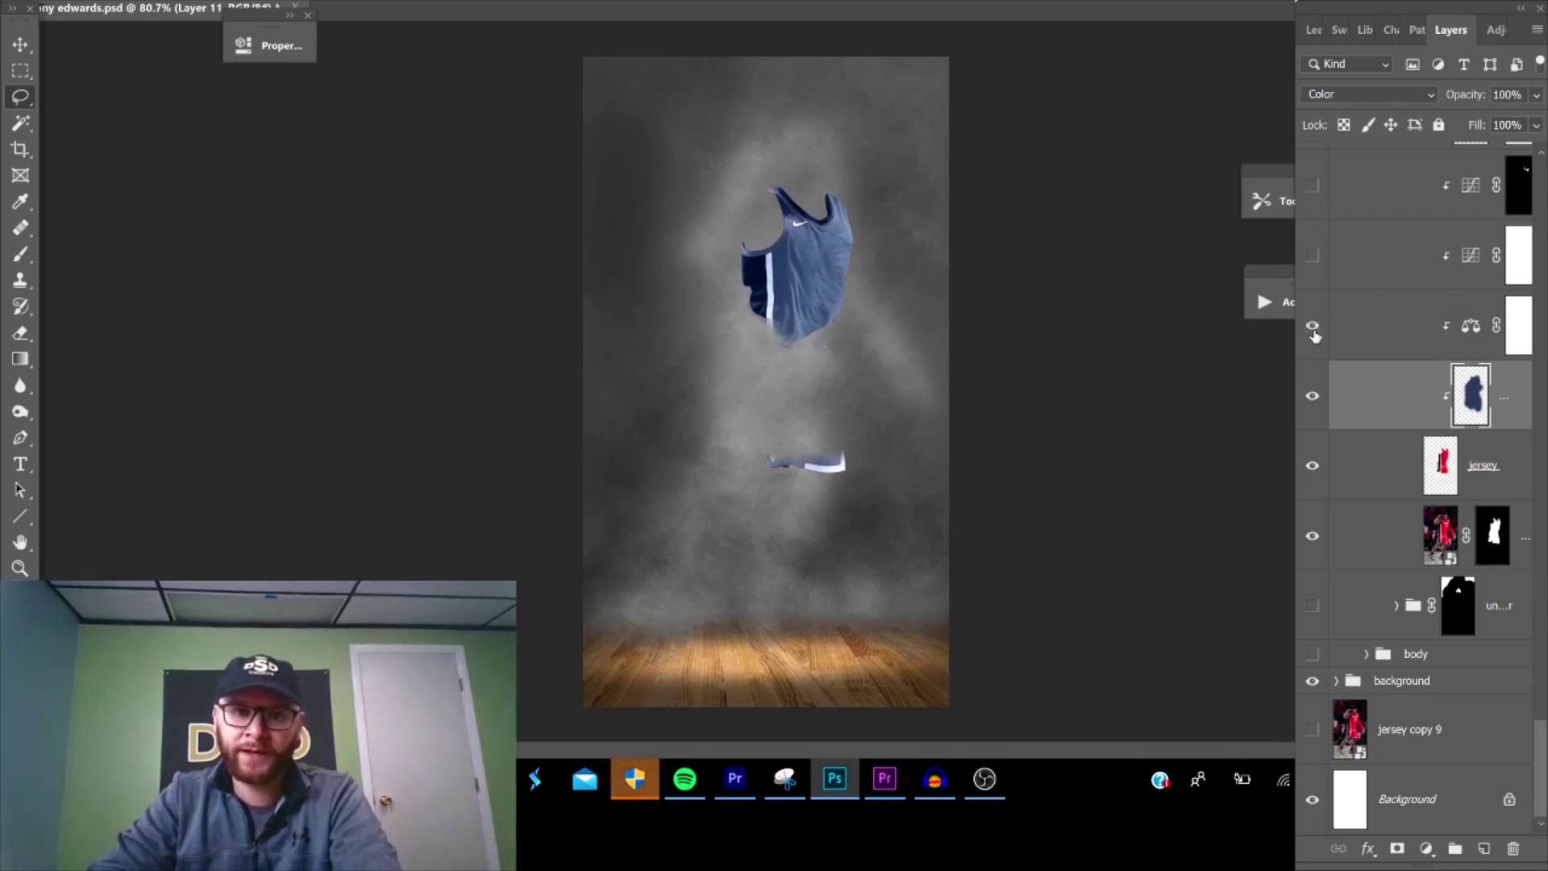
left_click(1329, 261)
left_click(1312, 256)
- Show the masked Curves adjustment and the light-blue collar trim layer clipped to the jersey
scroll(1379, 298, "up", 2)
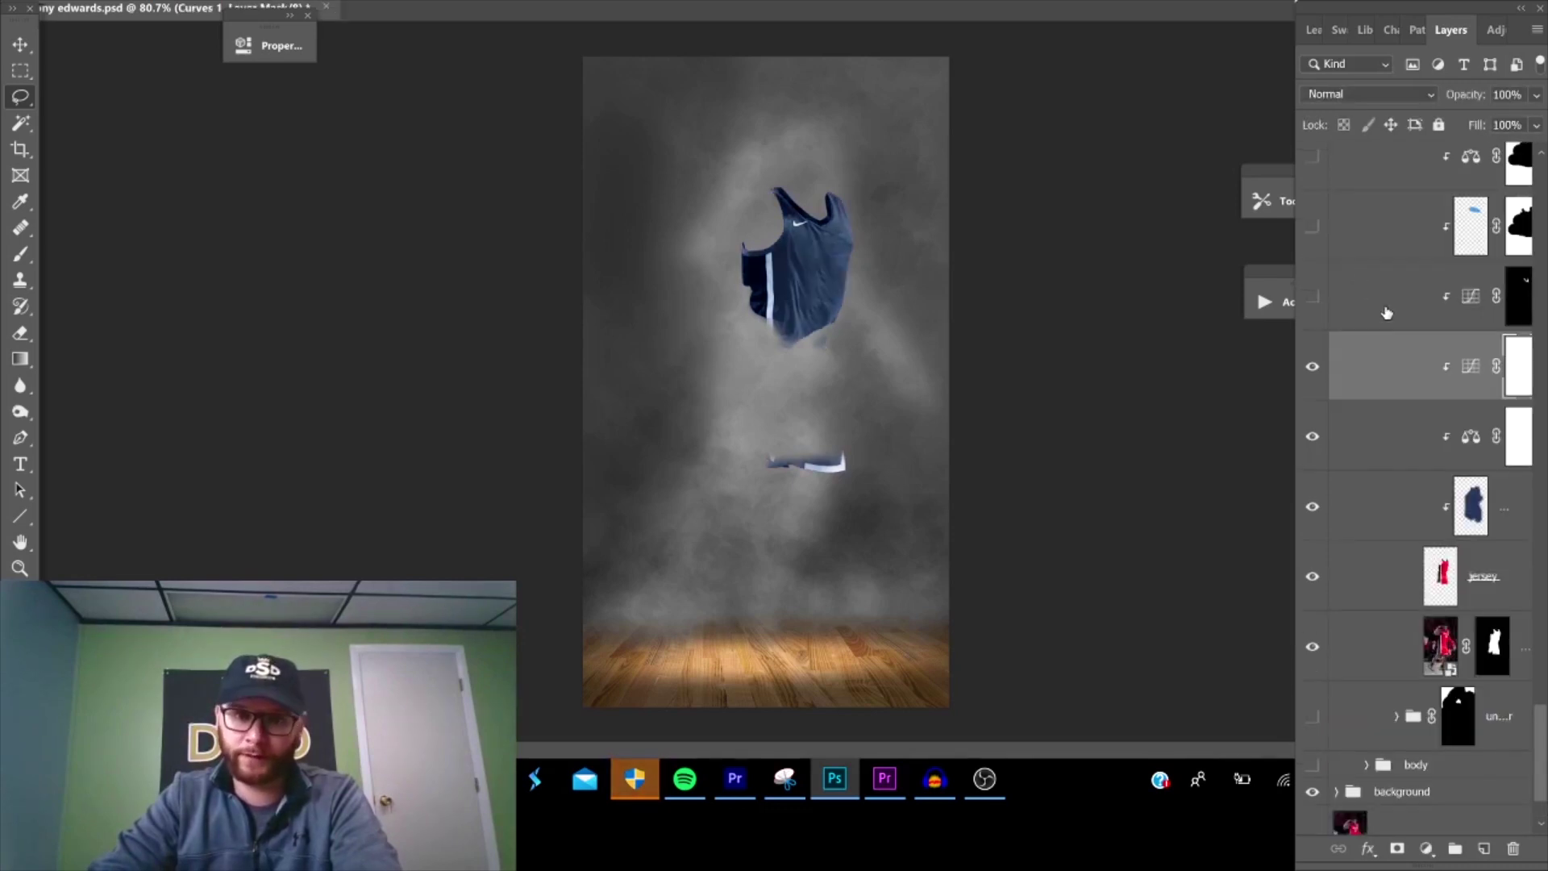
left_click(1314, 298)
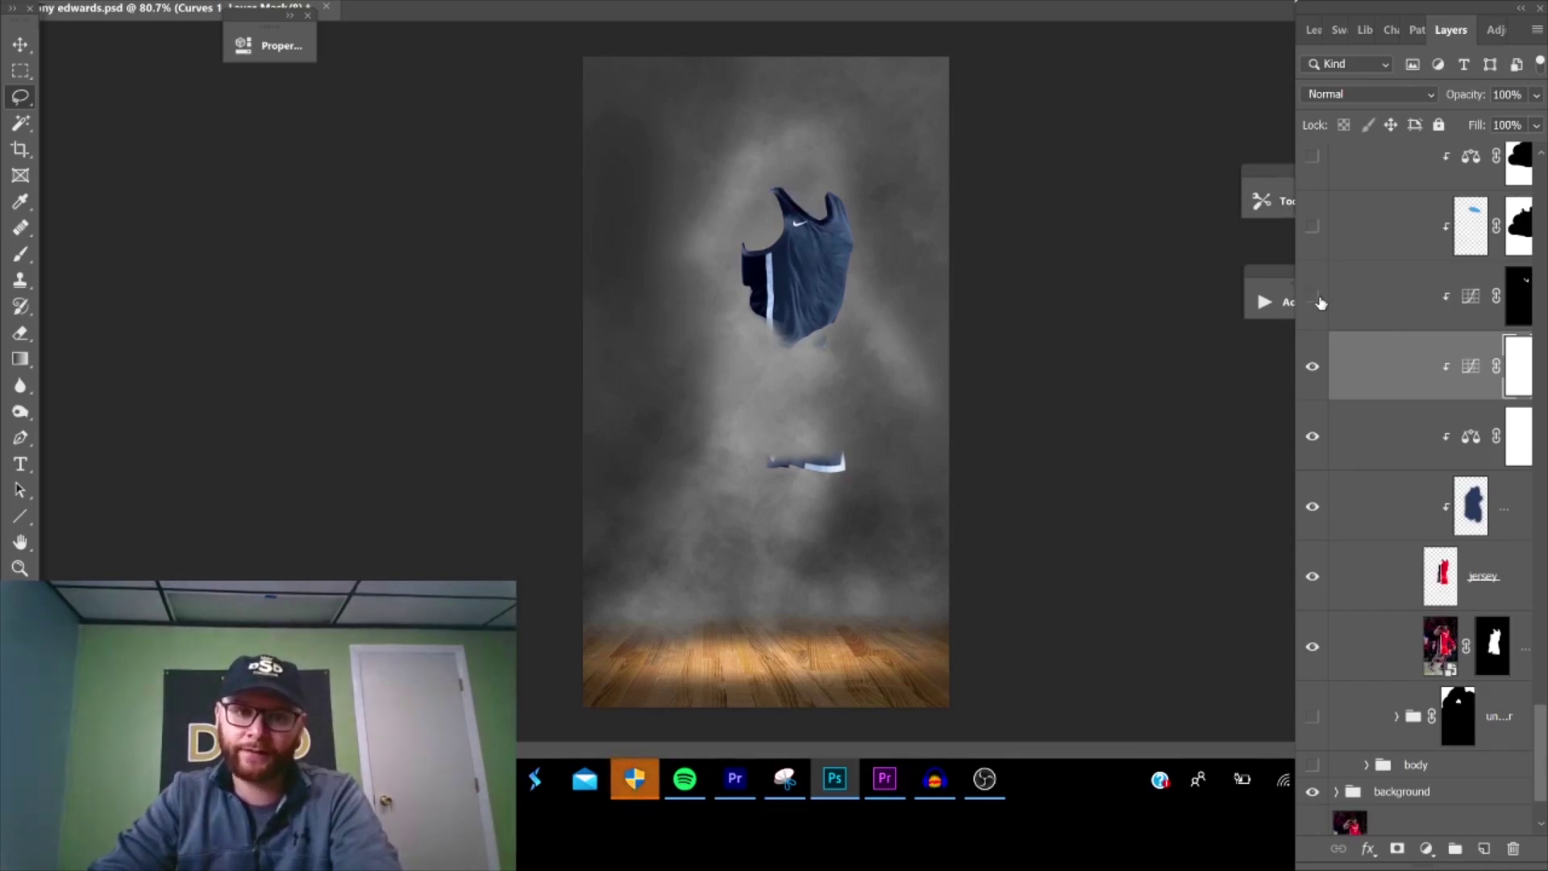
left_click(1314, 297)
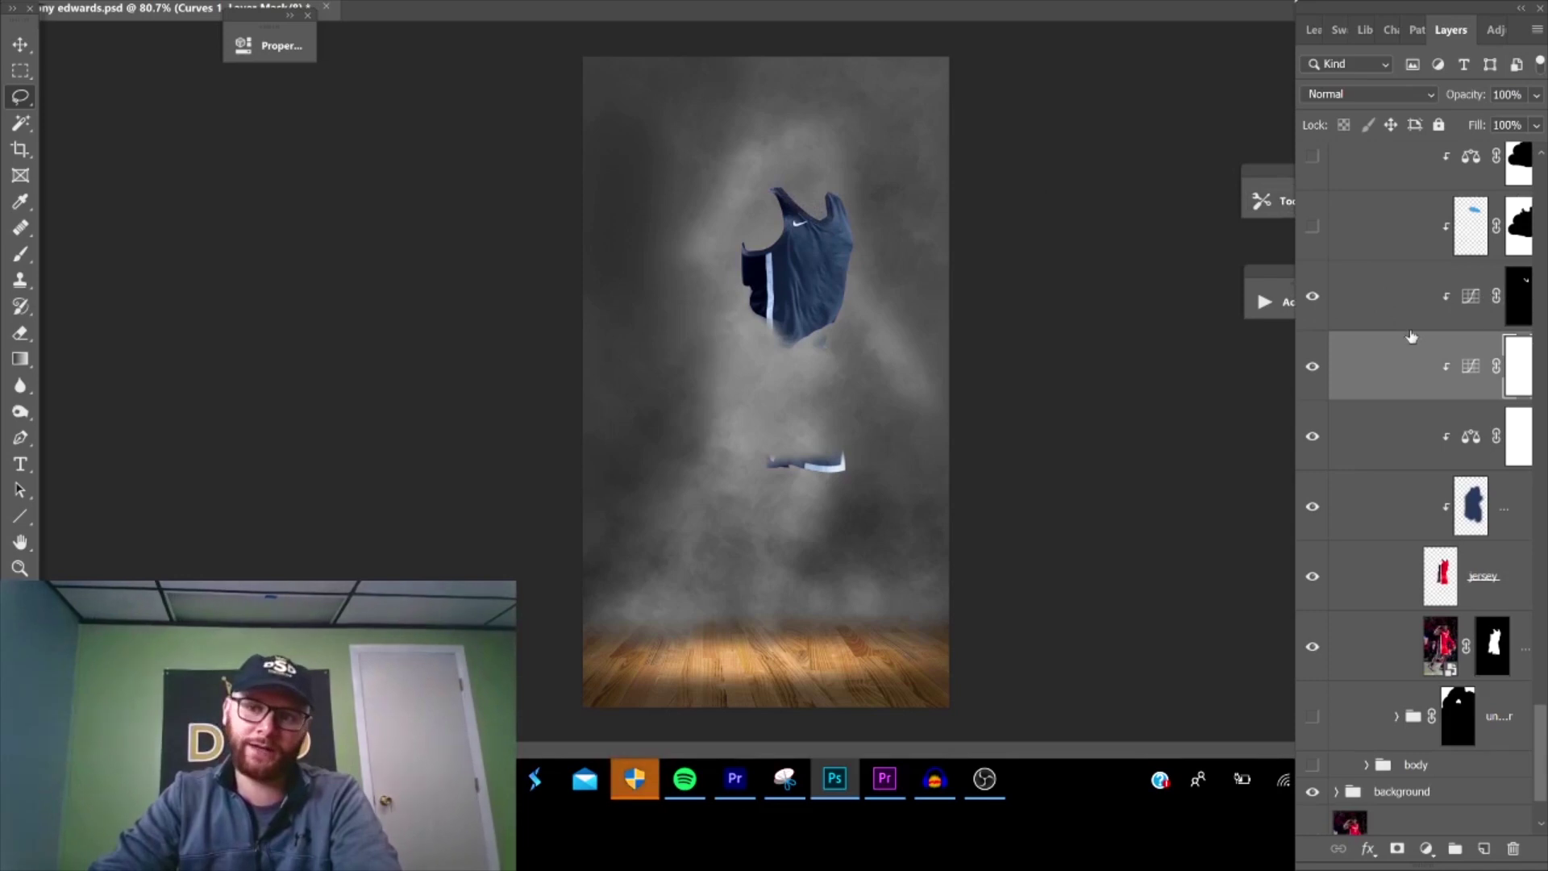
scroll(1370, 334, "up", 3)
left_click(1318, 343)
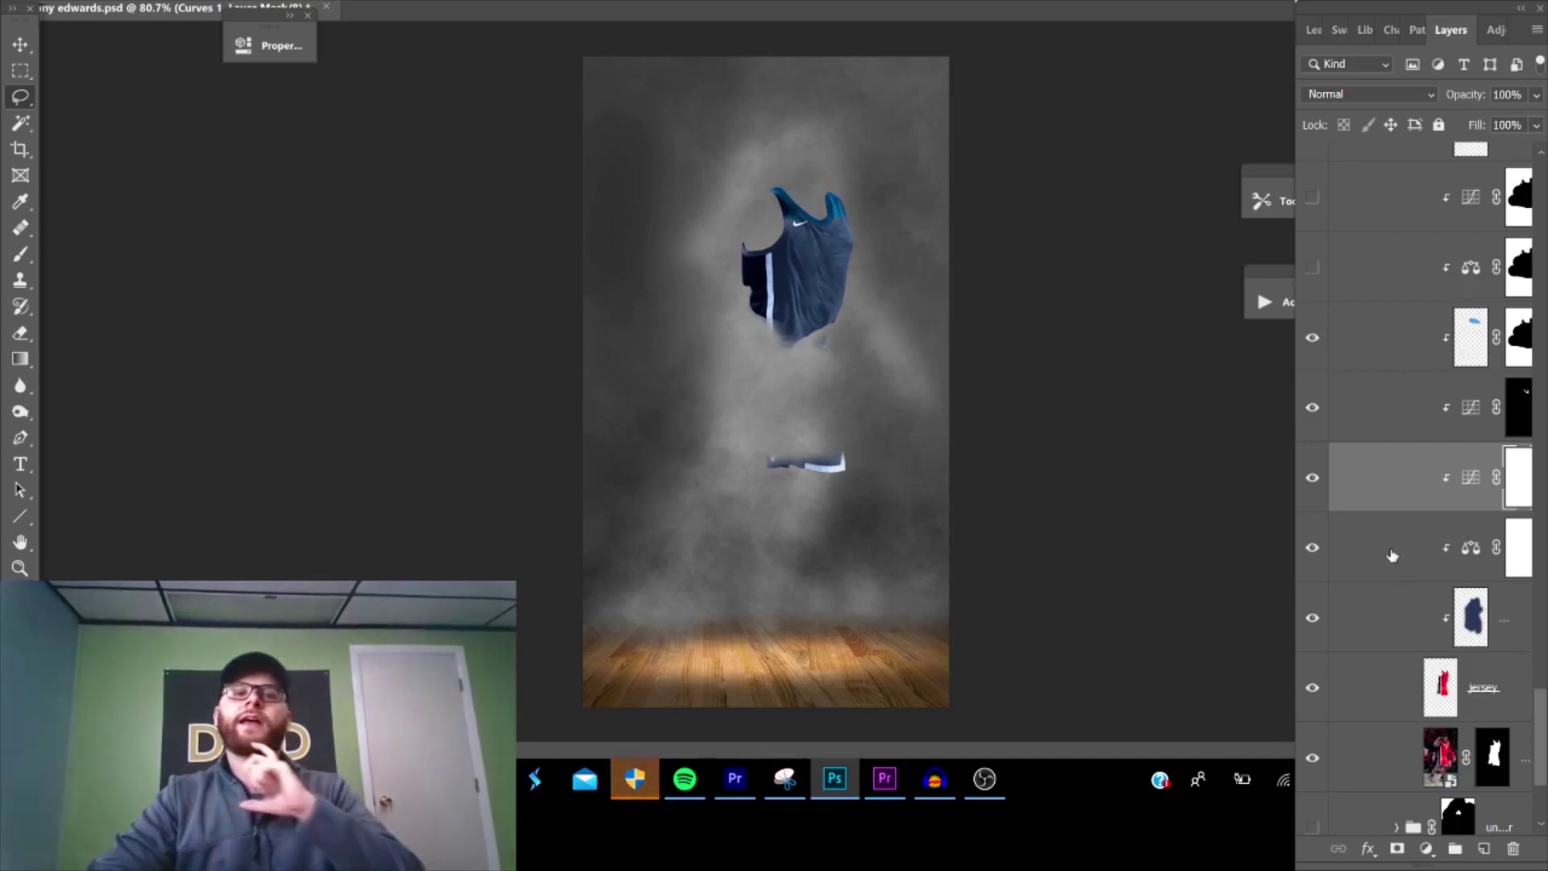
- Expand the body group and examine the layers inside it
scroll(1452, 393, "down", 10)
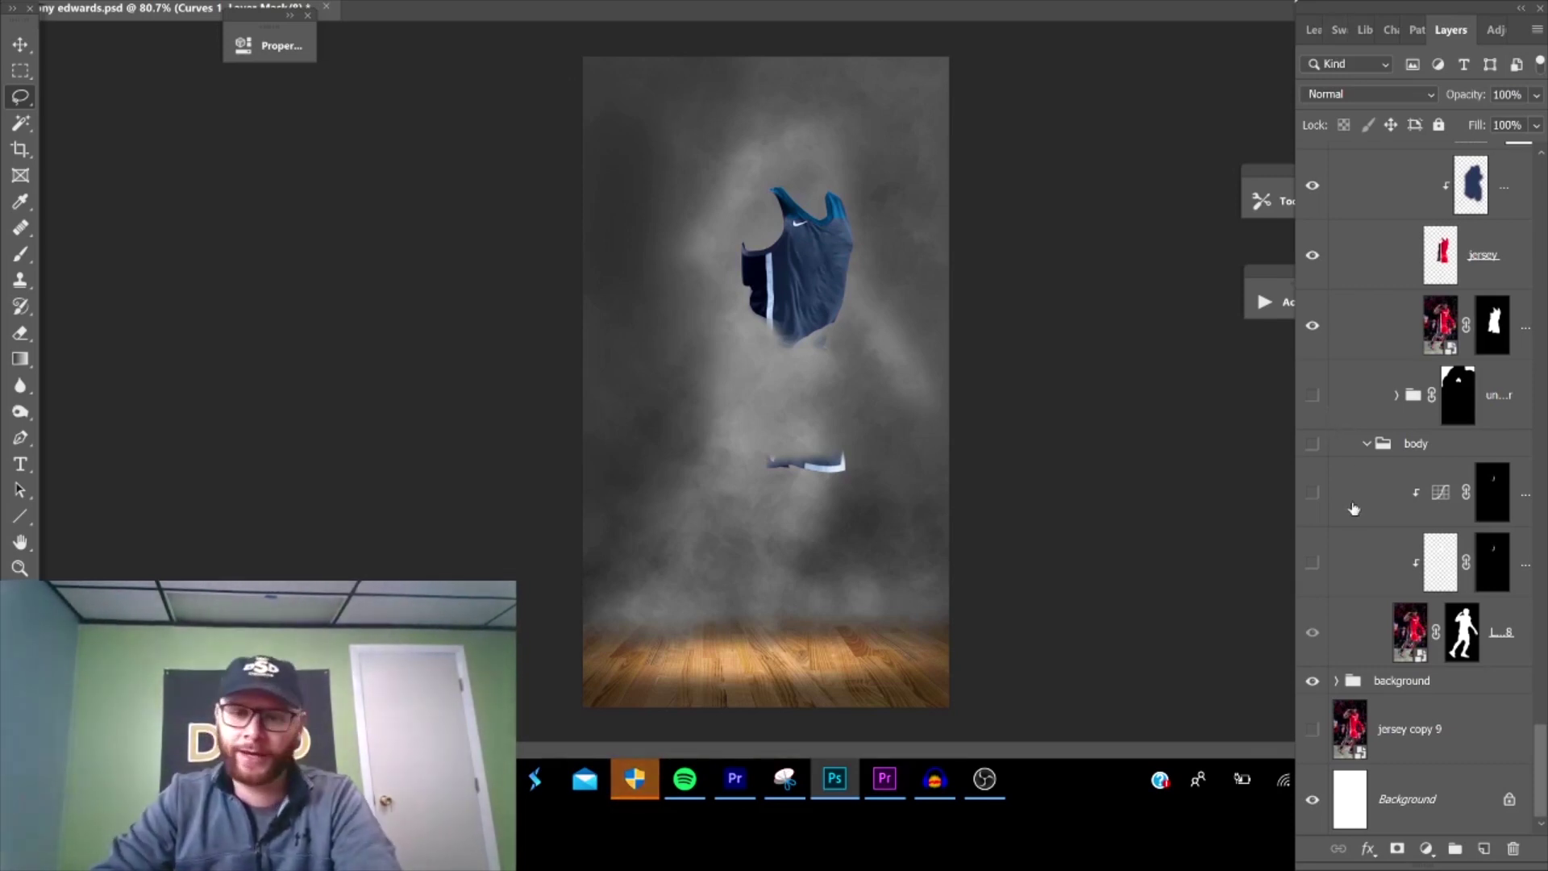
scroll(1454, 510, "up", 3)
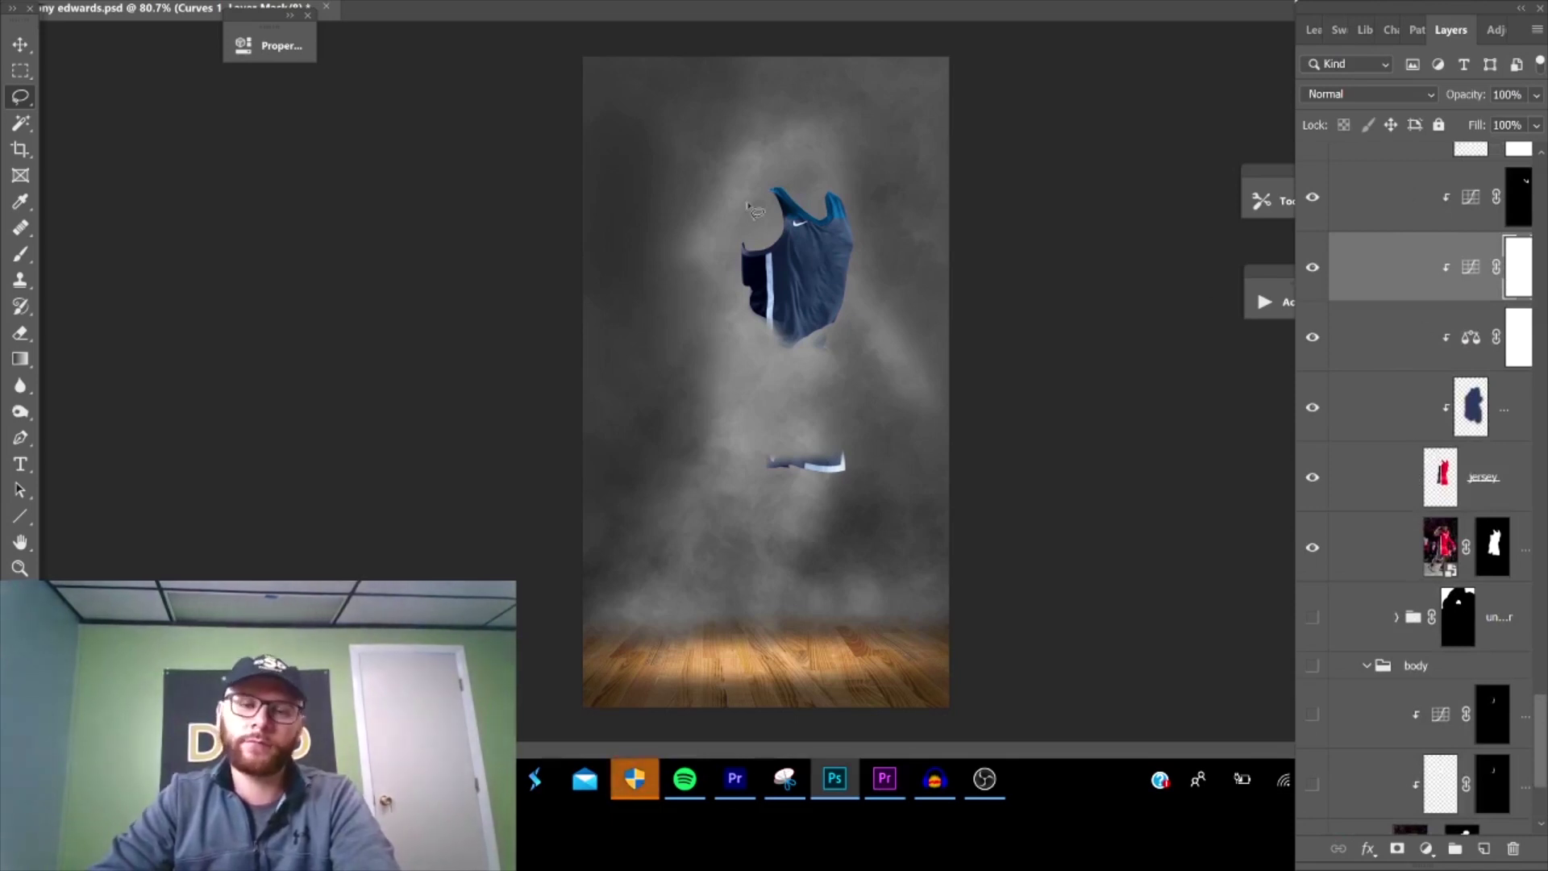
- Show the masked Color Balance and Curves adjustments above the light-blue collar trim layer
scroll(1378, 422, "up", 5)
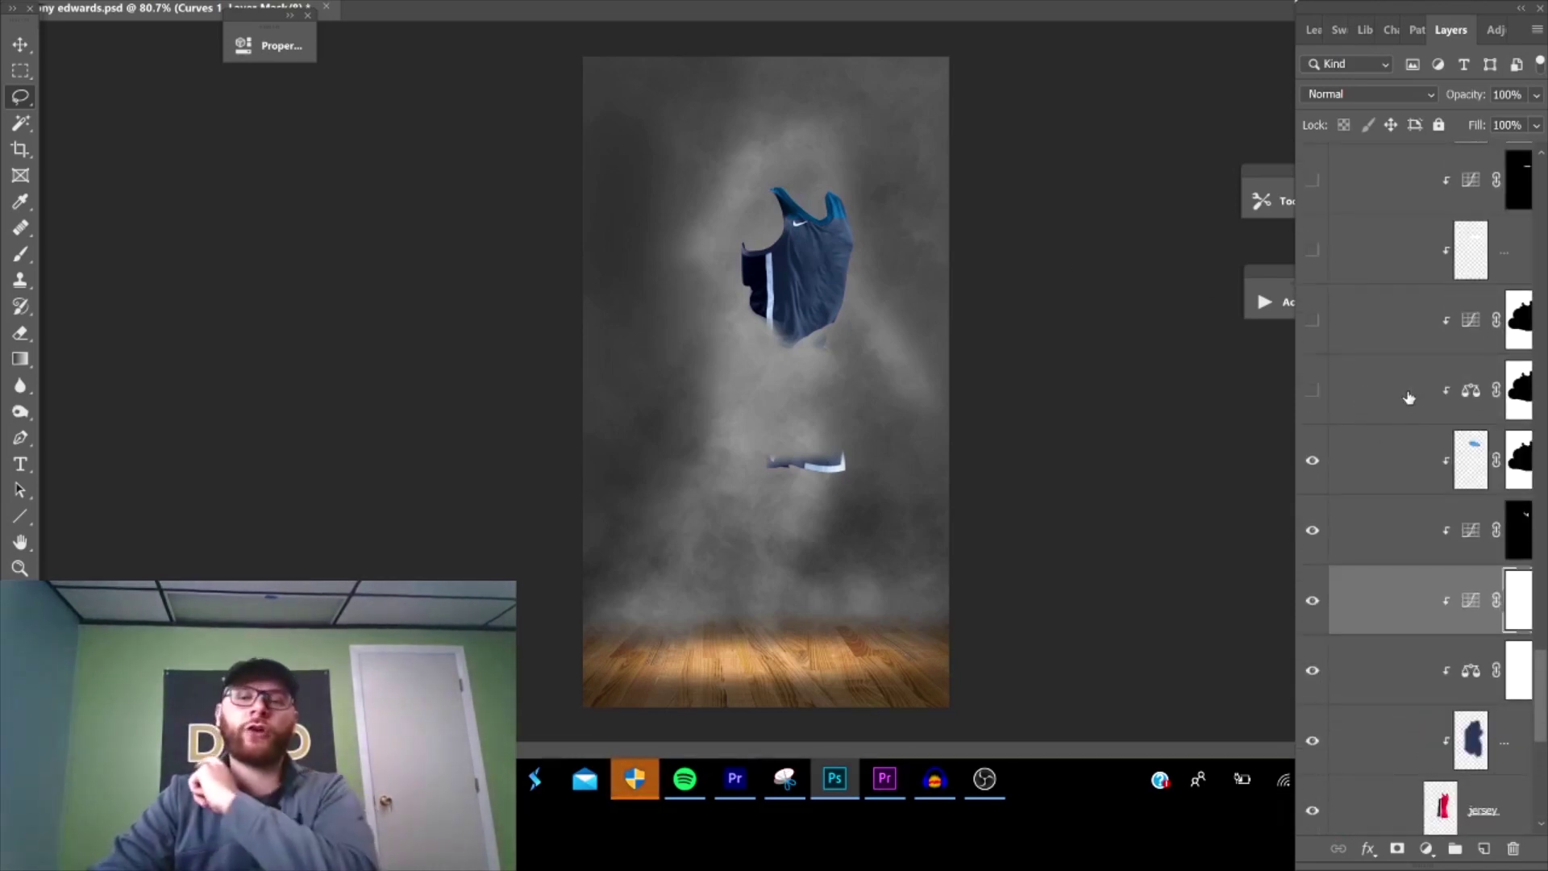
left_click(1312, 390)
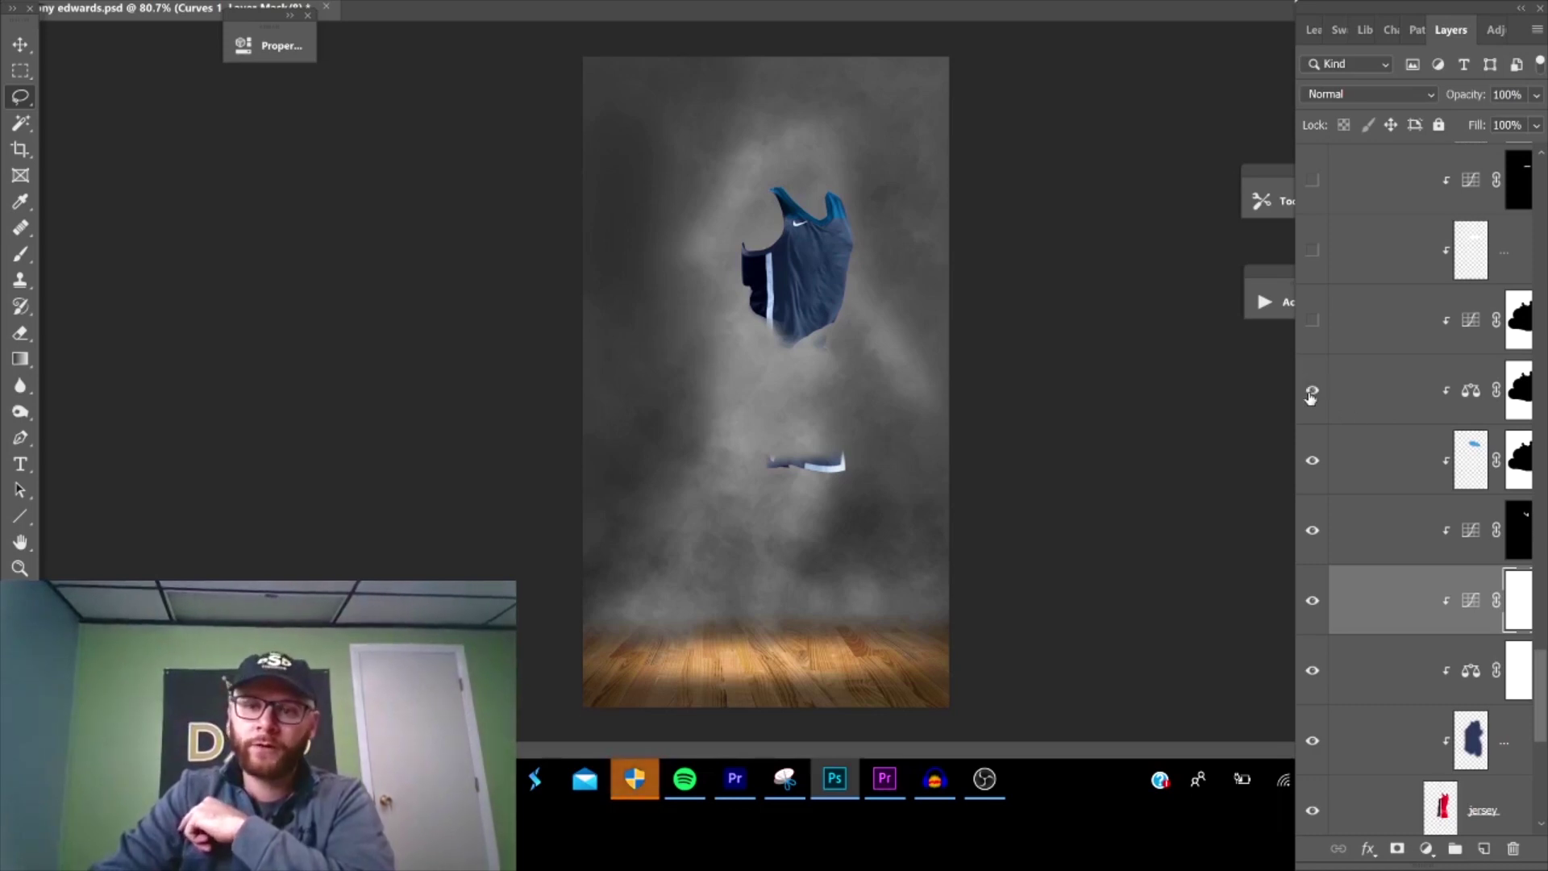
left_click(1315, 319)
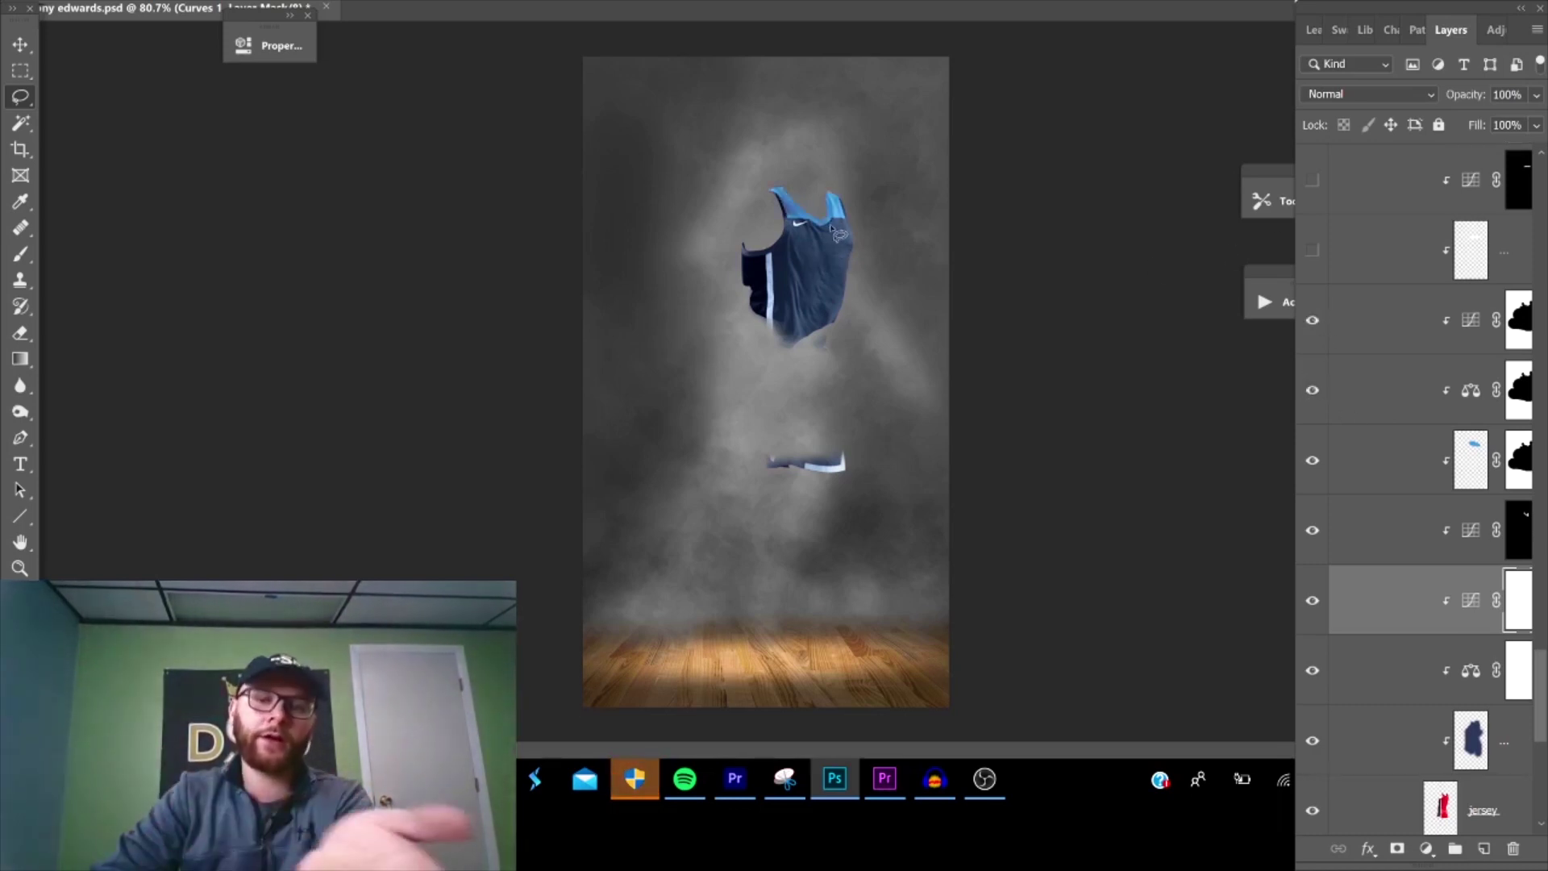
- Keep the clipped white chest layer hidden and show the masked Curves adjustment above it for the white chest stripe
scroll(1344, 320, "up", 2)
left_click(1313, 360)
scroll(1473, 576, "up", 2)
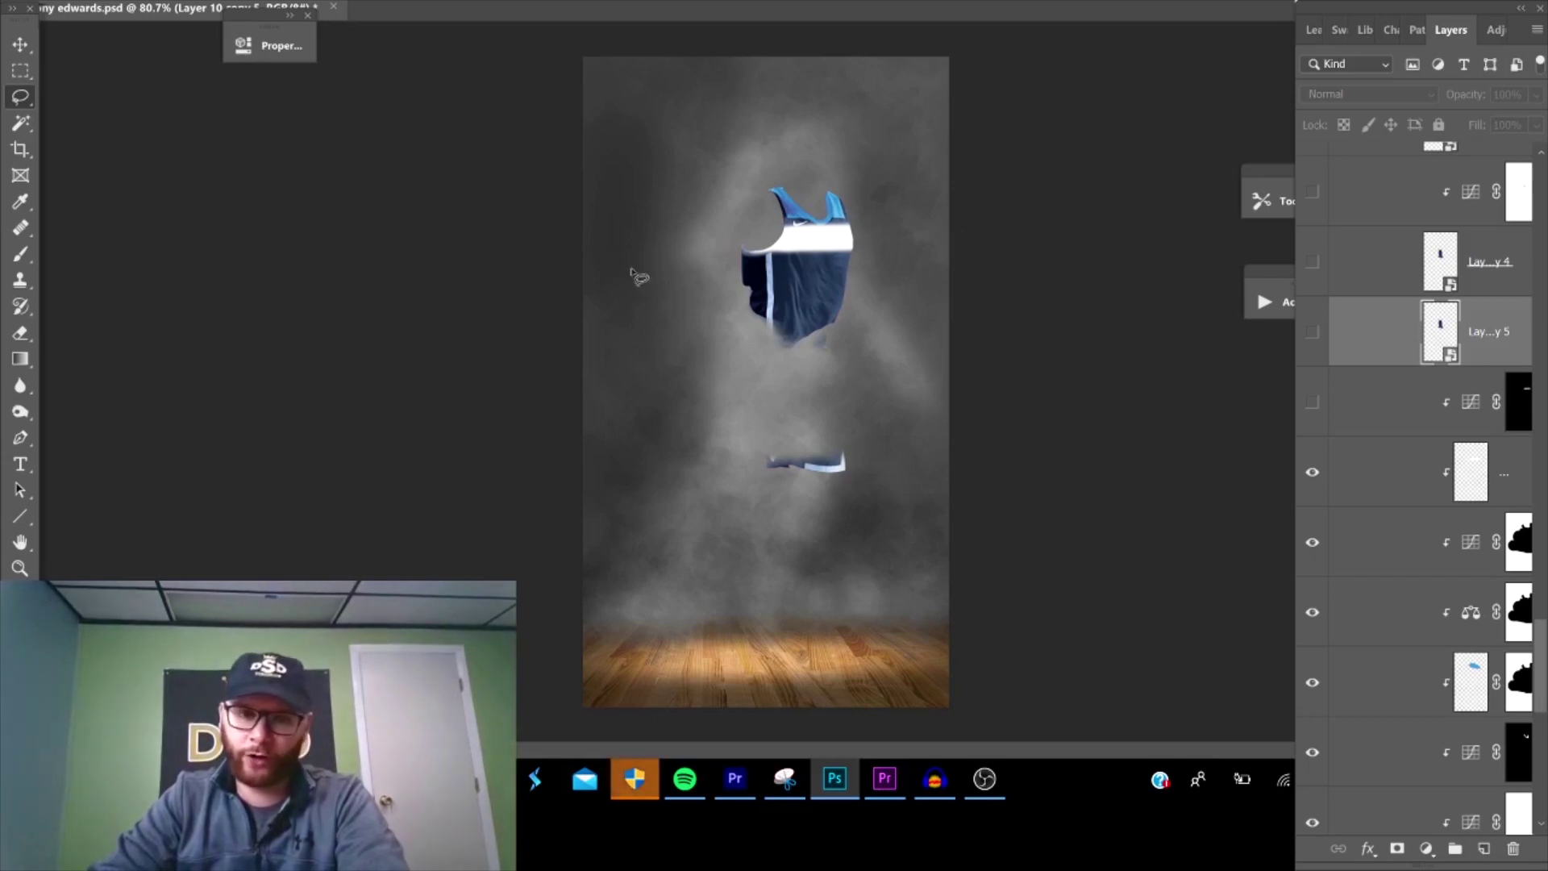
left_click(1313, 472)
left_click(1313, 401)
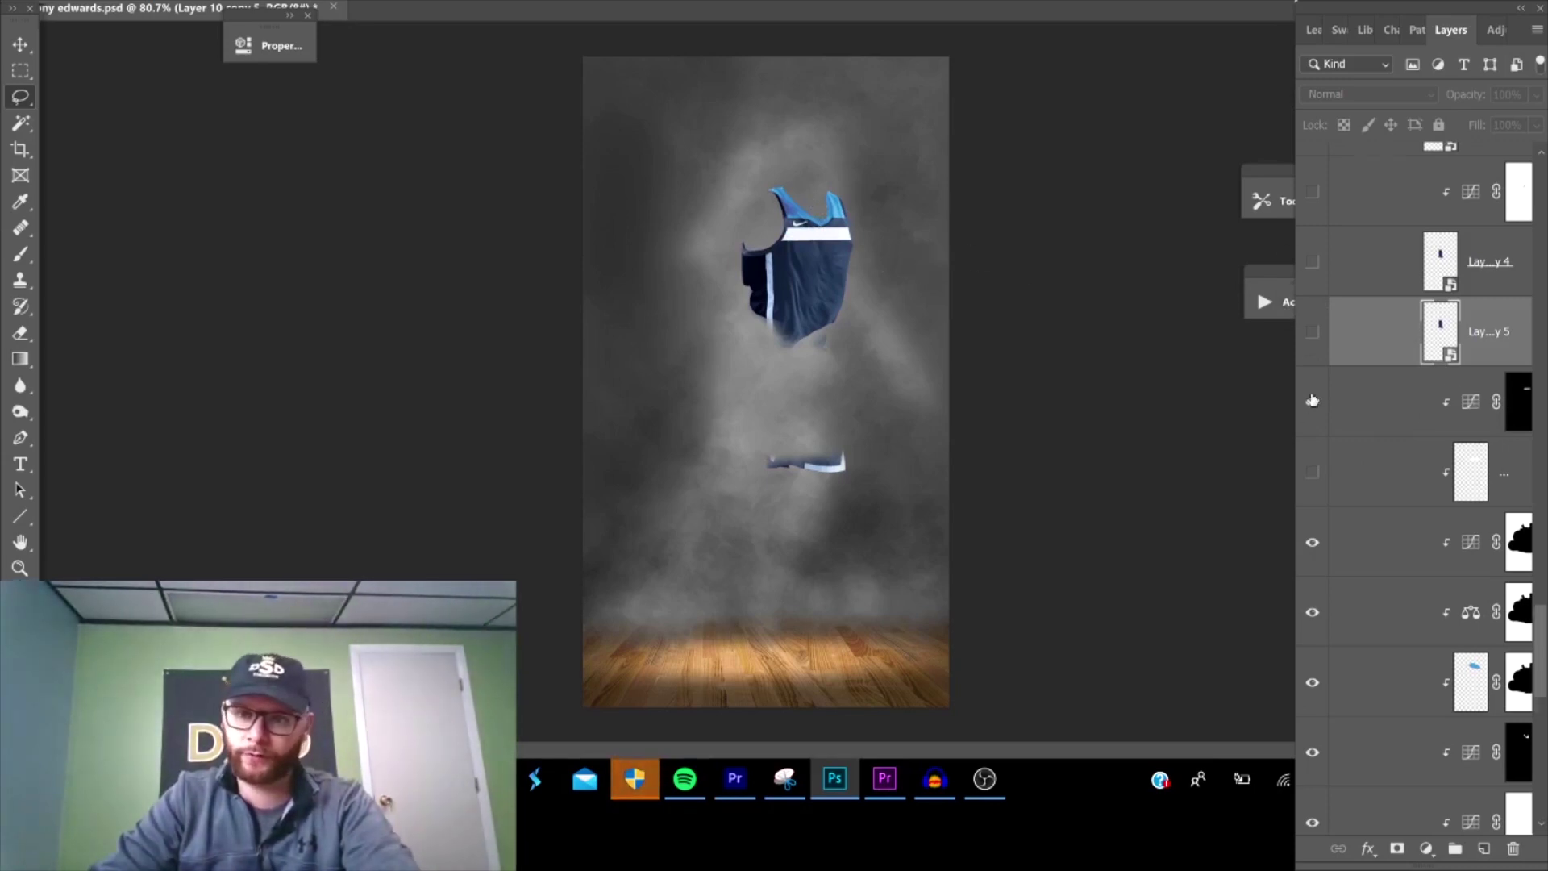
- Show the jersey side-panel smart objects, copy 5 and copy 4, with the Curves adjustment clipped above them
scroll(1313, 400, "up", 2)
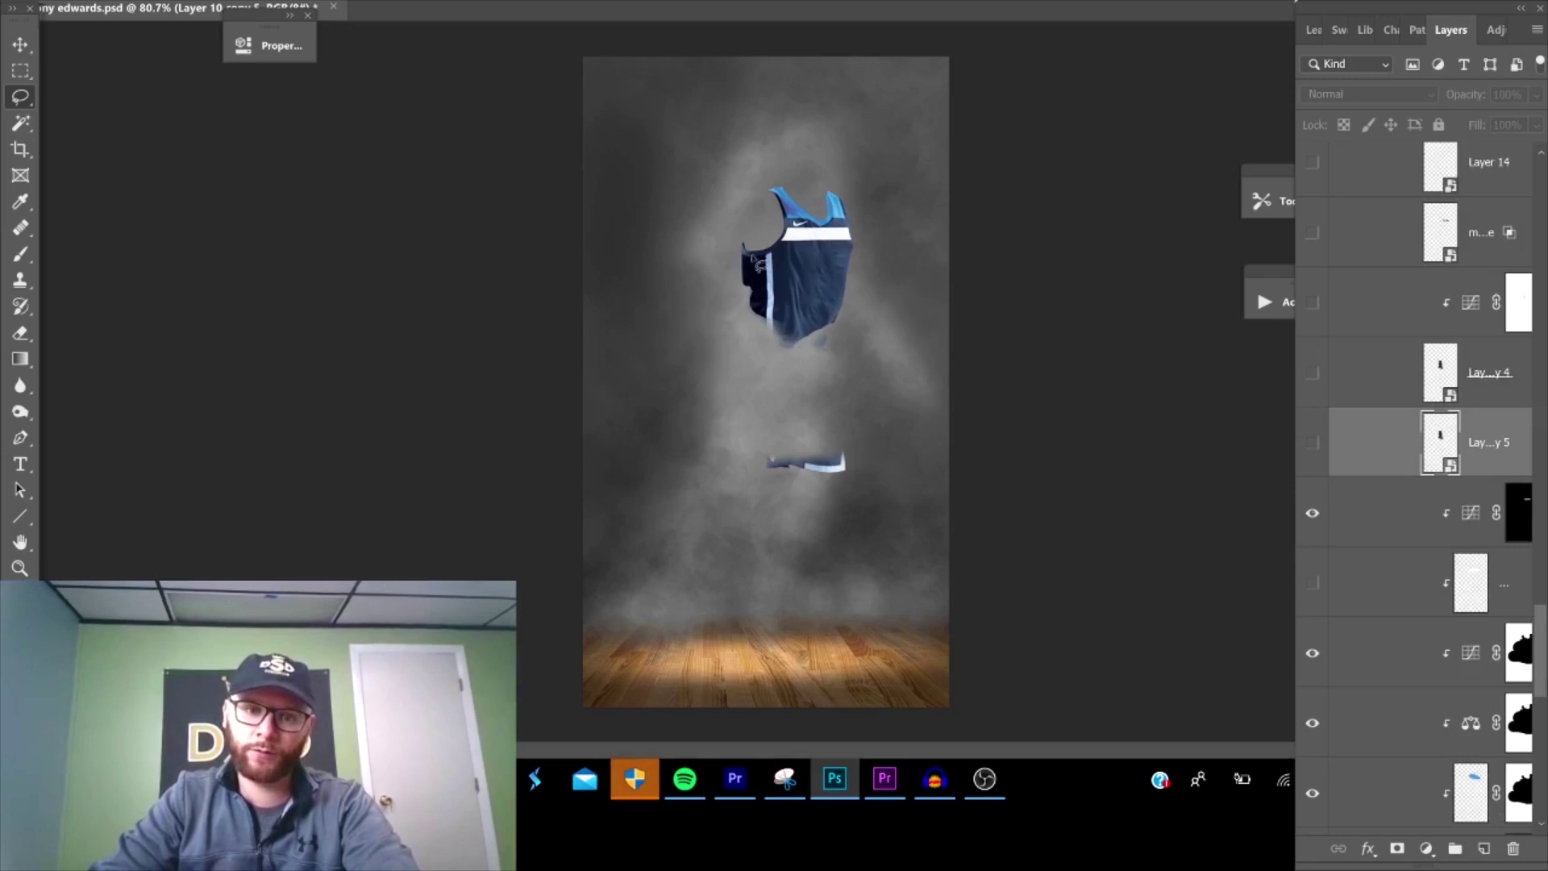
left_click(1313, 443)
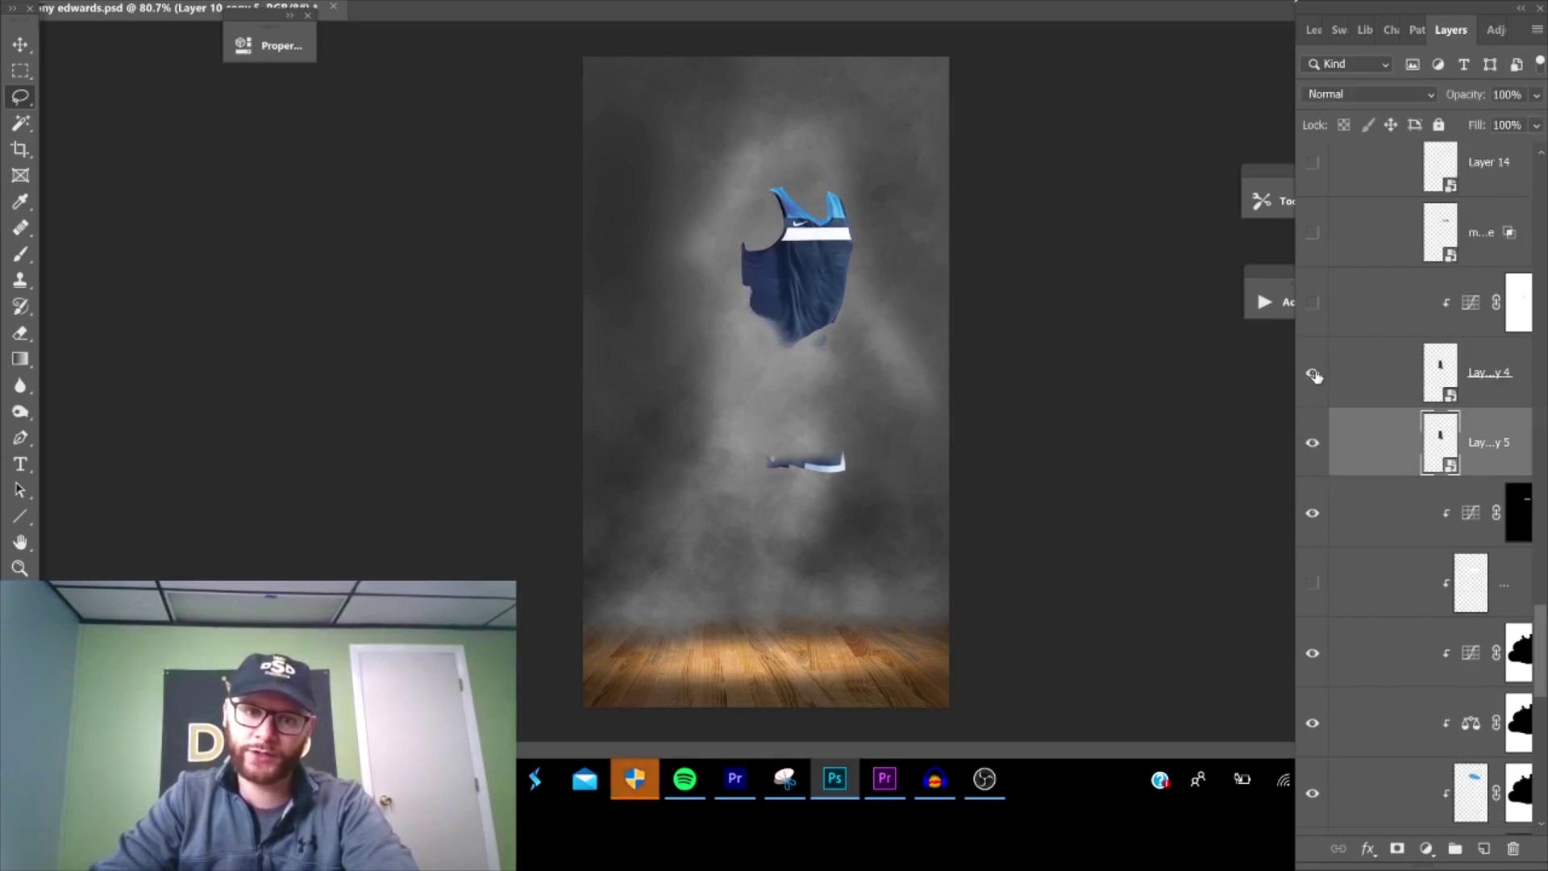
scroll(1355, 412, "up", 2)
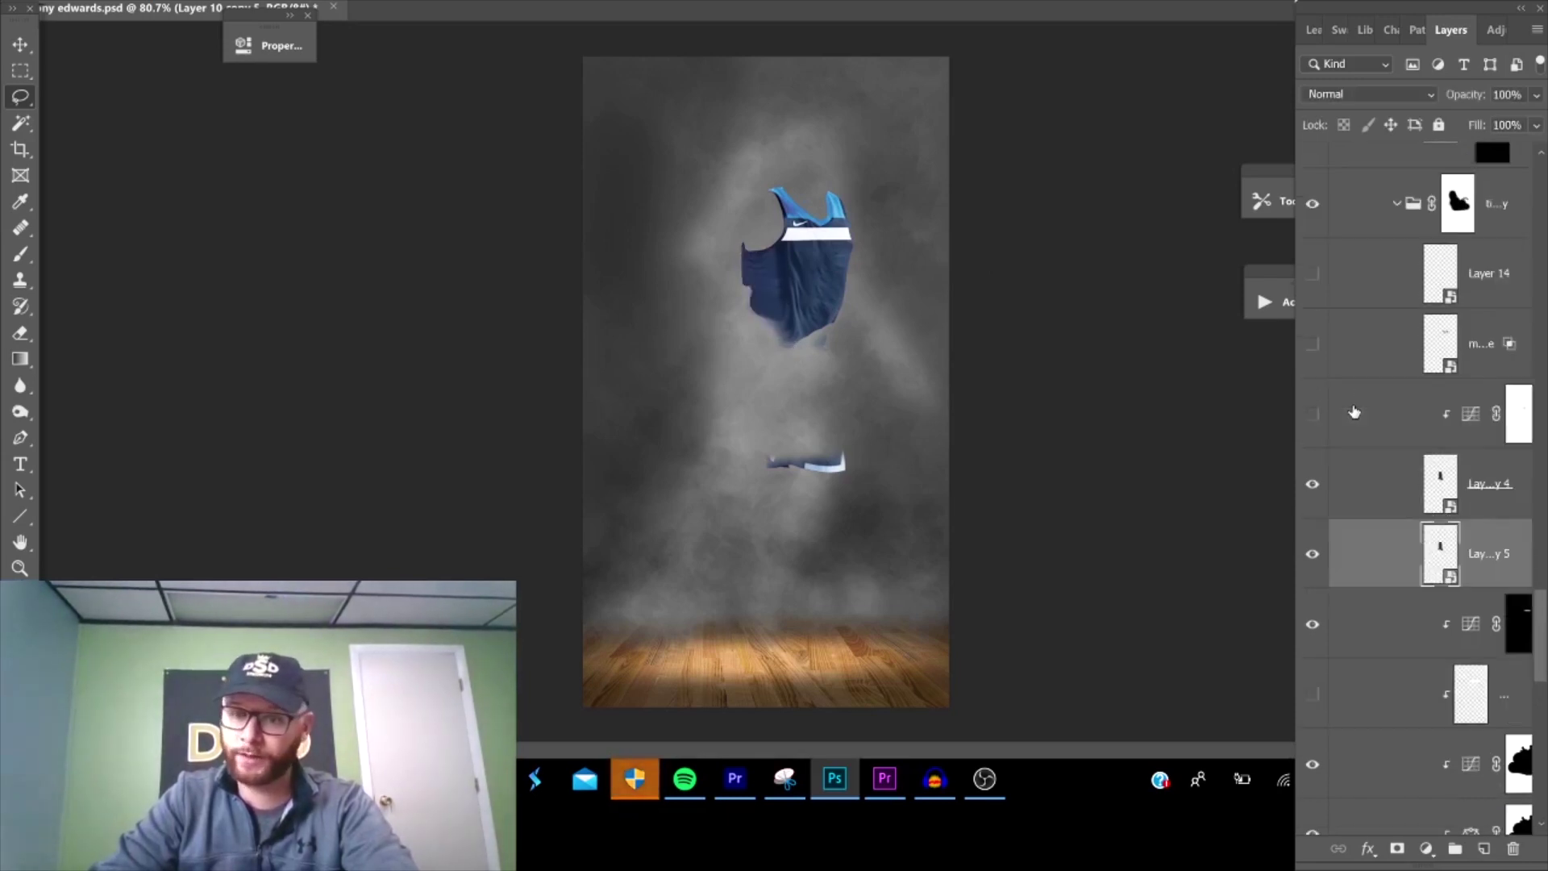
left_click(1313, 414)
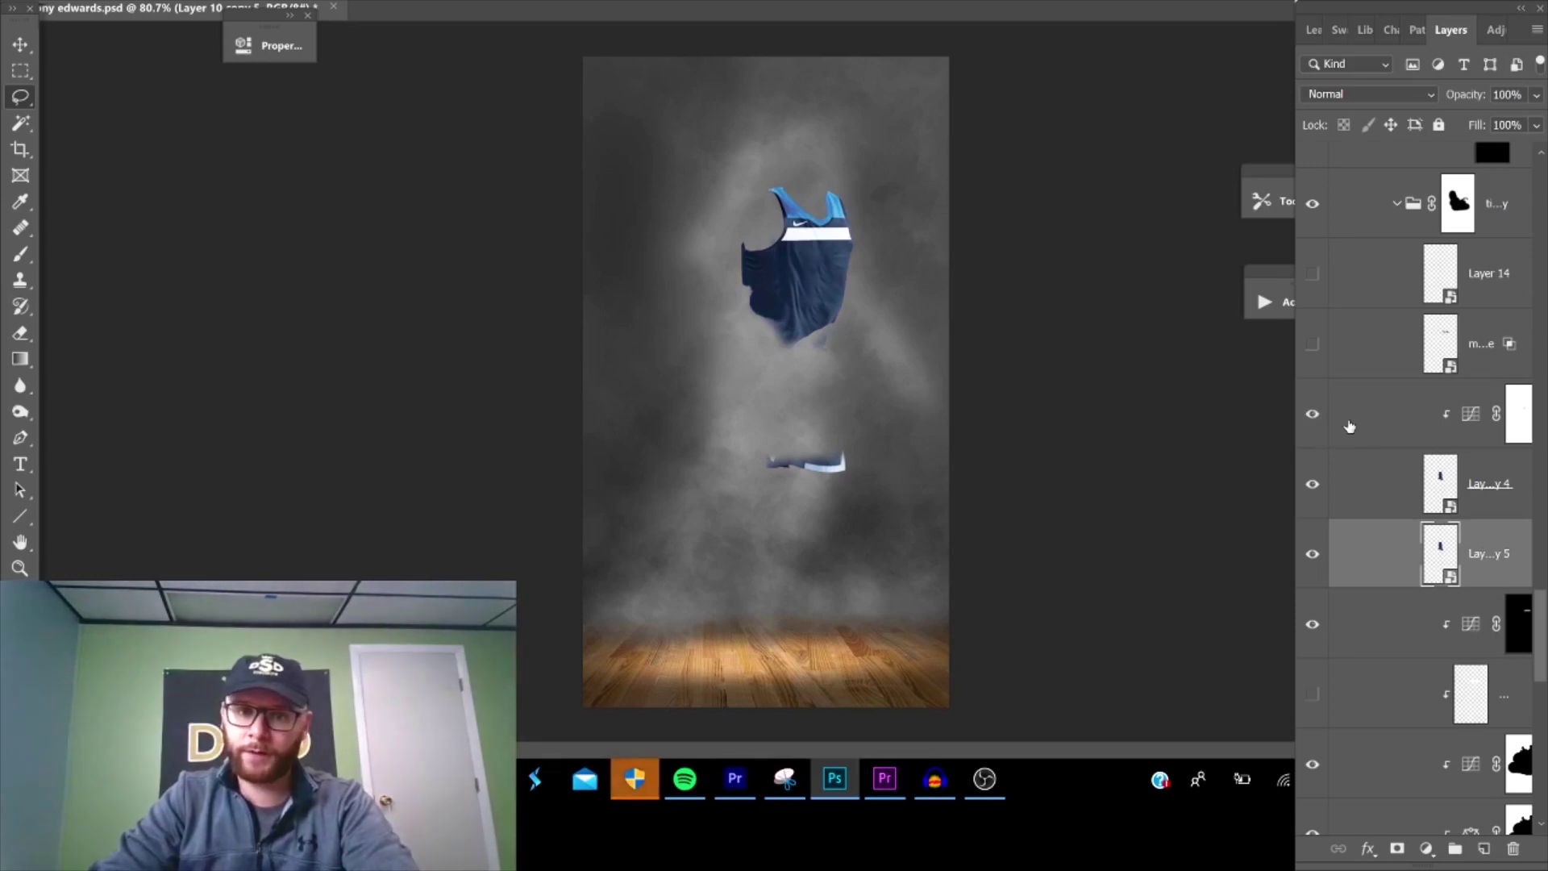
- Show the MINNESOTA lettering layer and the jersey number on Layer 14
left_click(1321, 347)
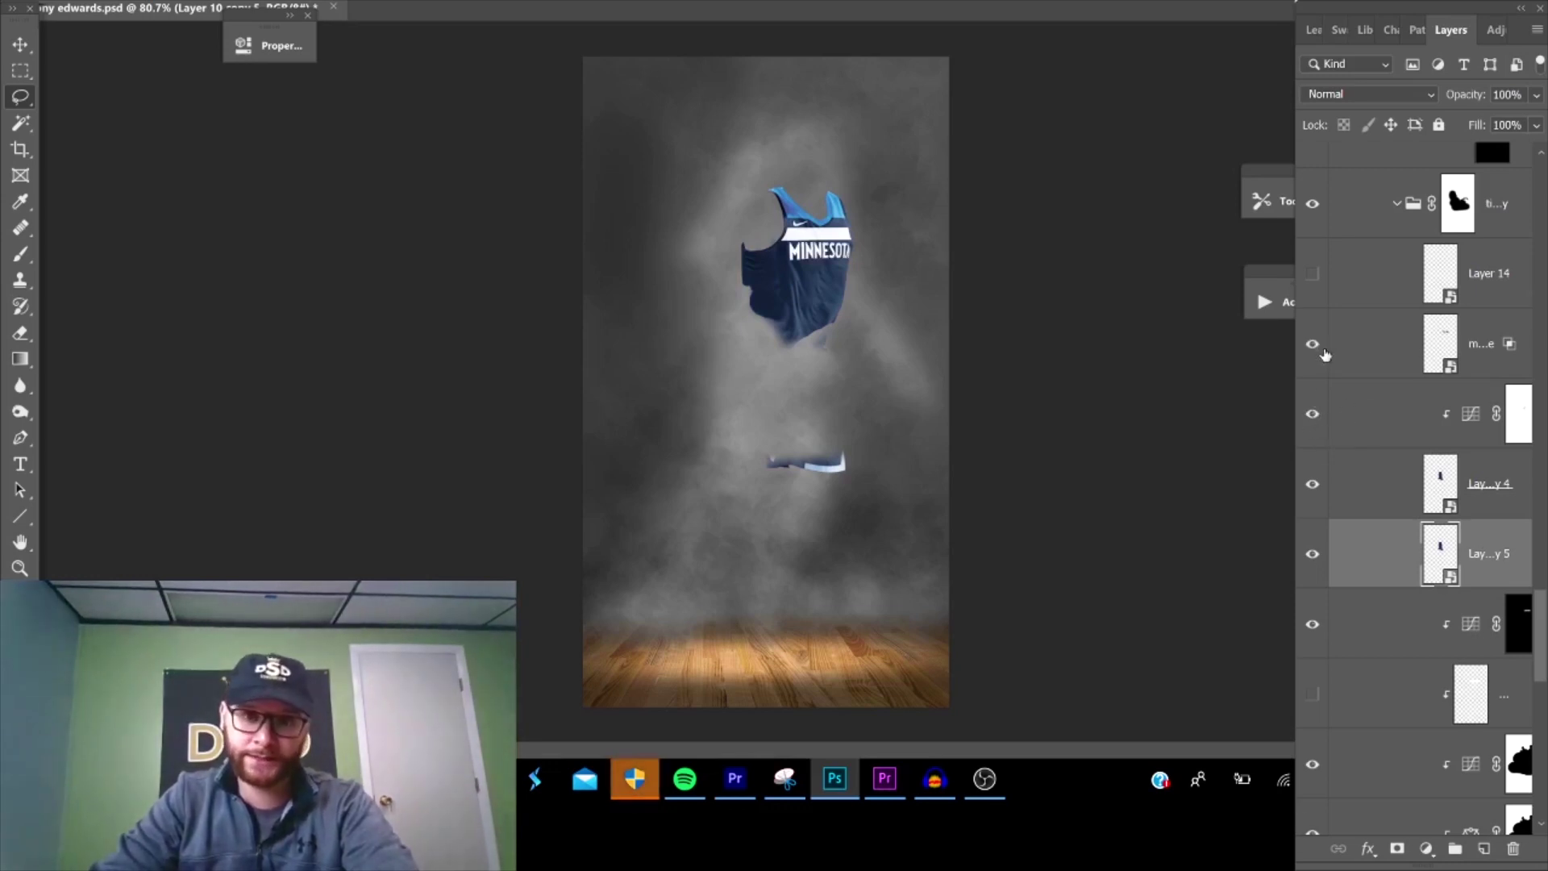
scroll(1363, 379, "up", 4)
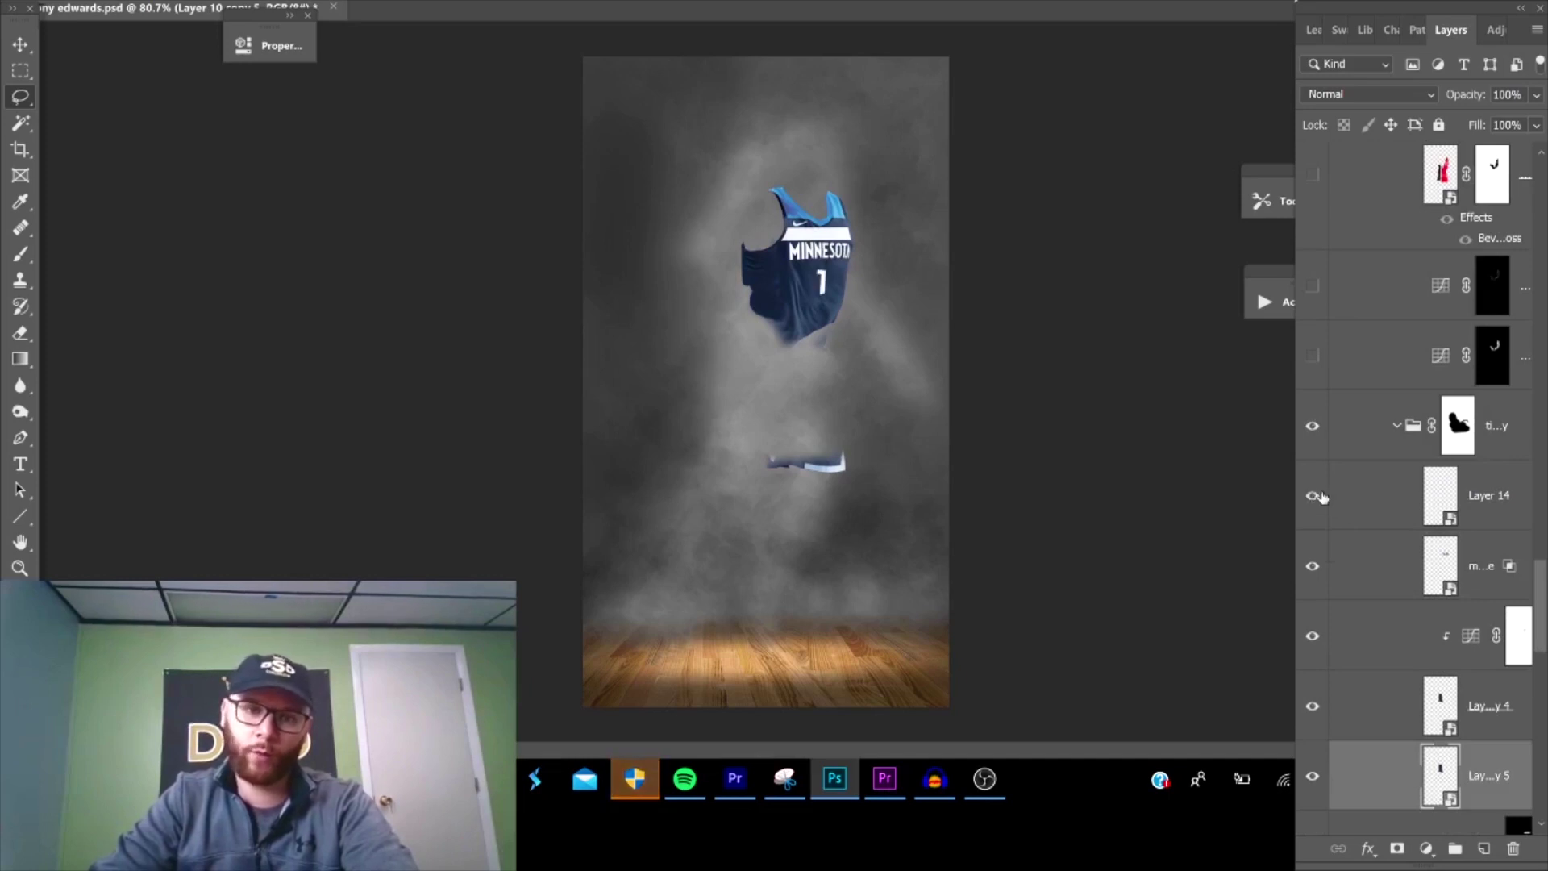
scroll(1323, 484, "up", 2)
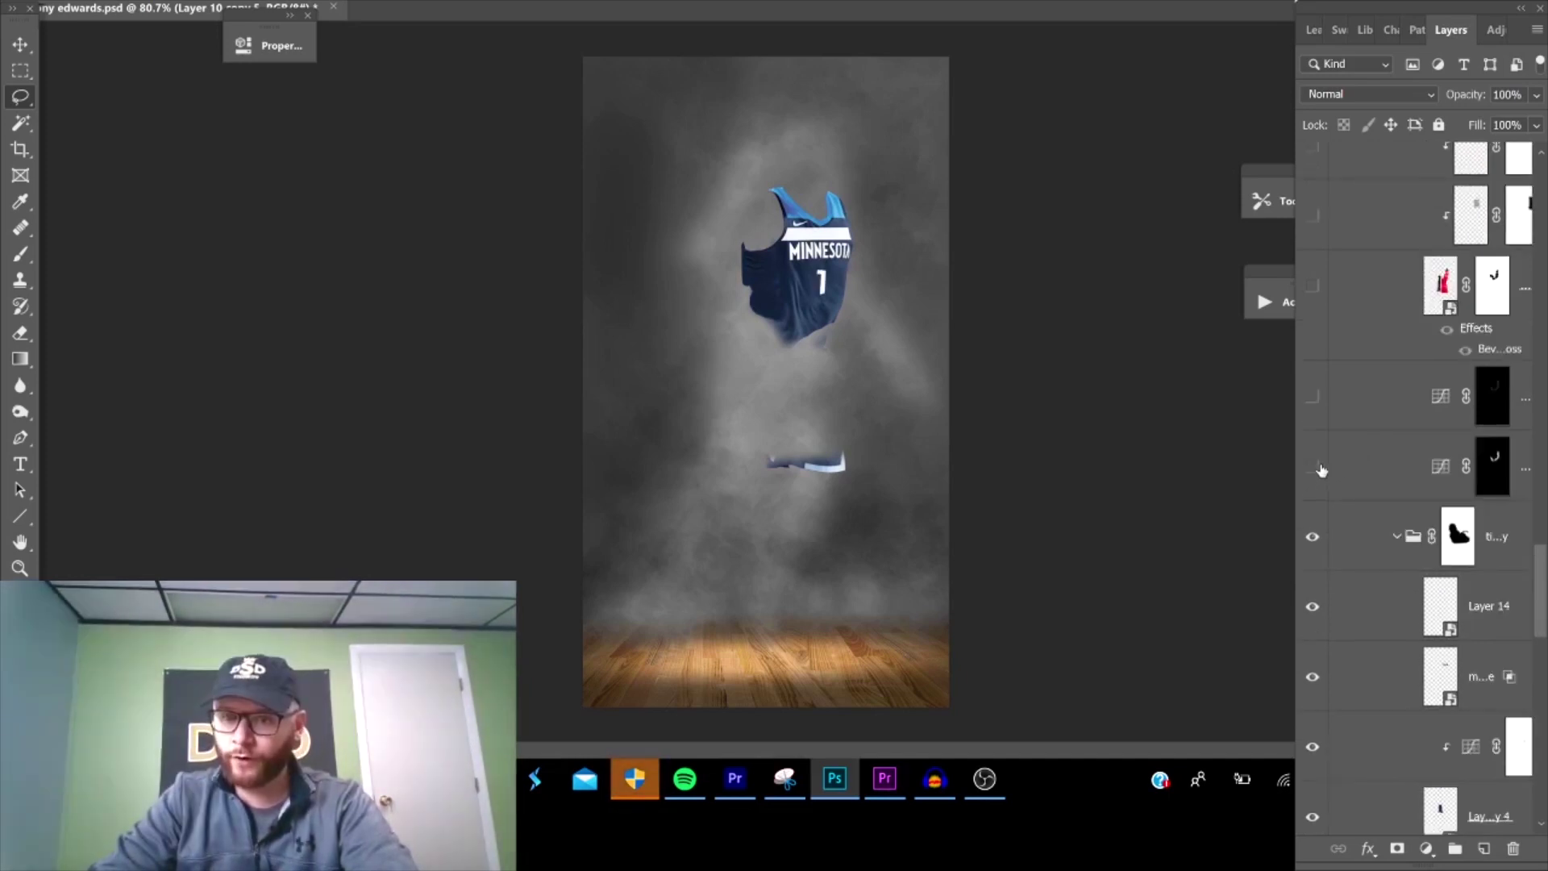
left_click(1313, 468)
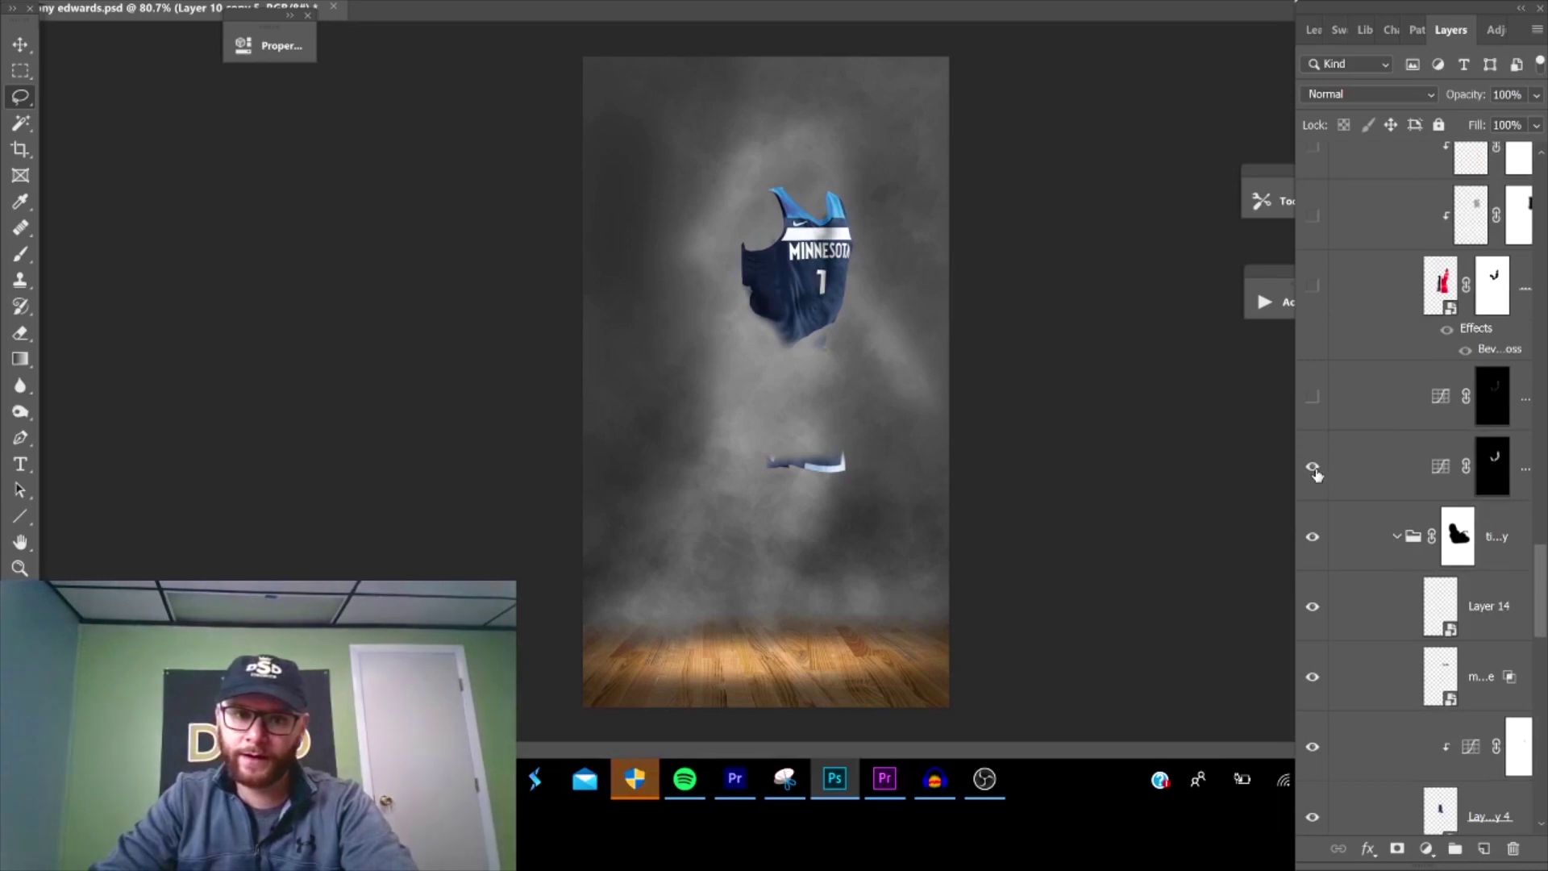
scroll(1337, 414, "up", 2)
scroll(1371, 500, "down", 12)
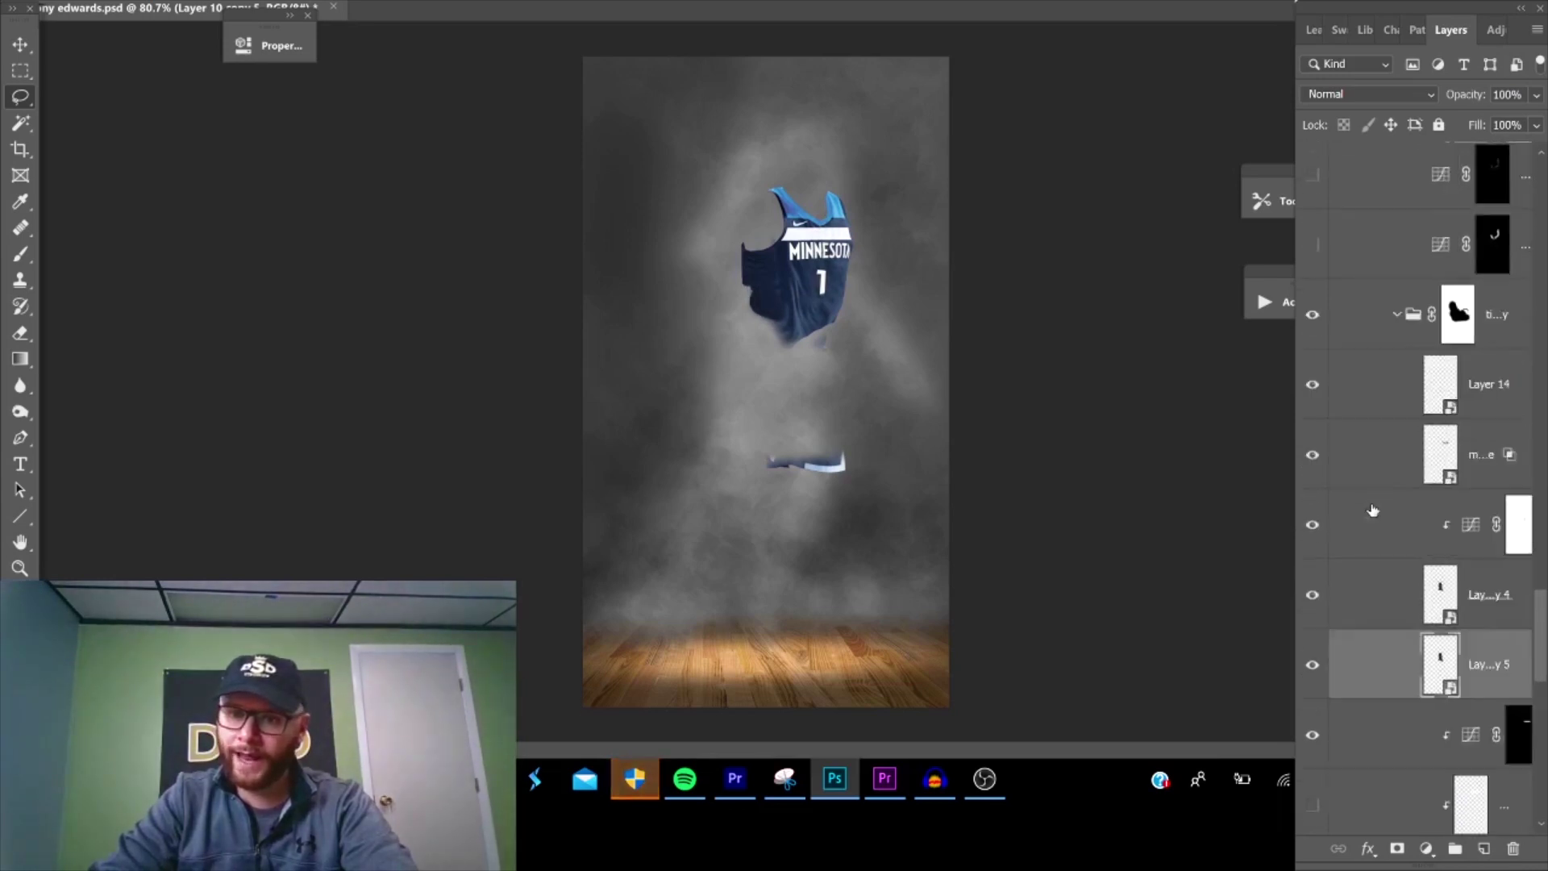
- Show the body group with its two clipped layers and the masked group above it, checking that group's contents
scroll(1355, 613, "down", 6)
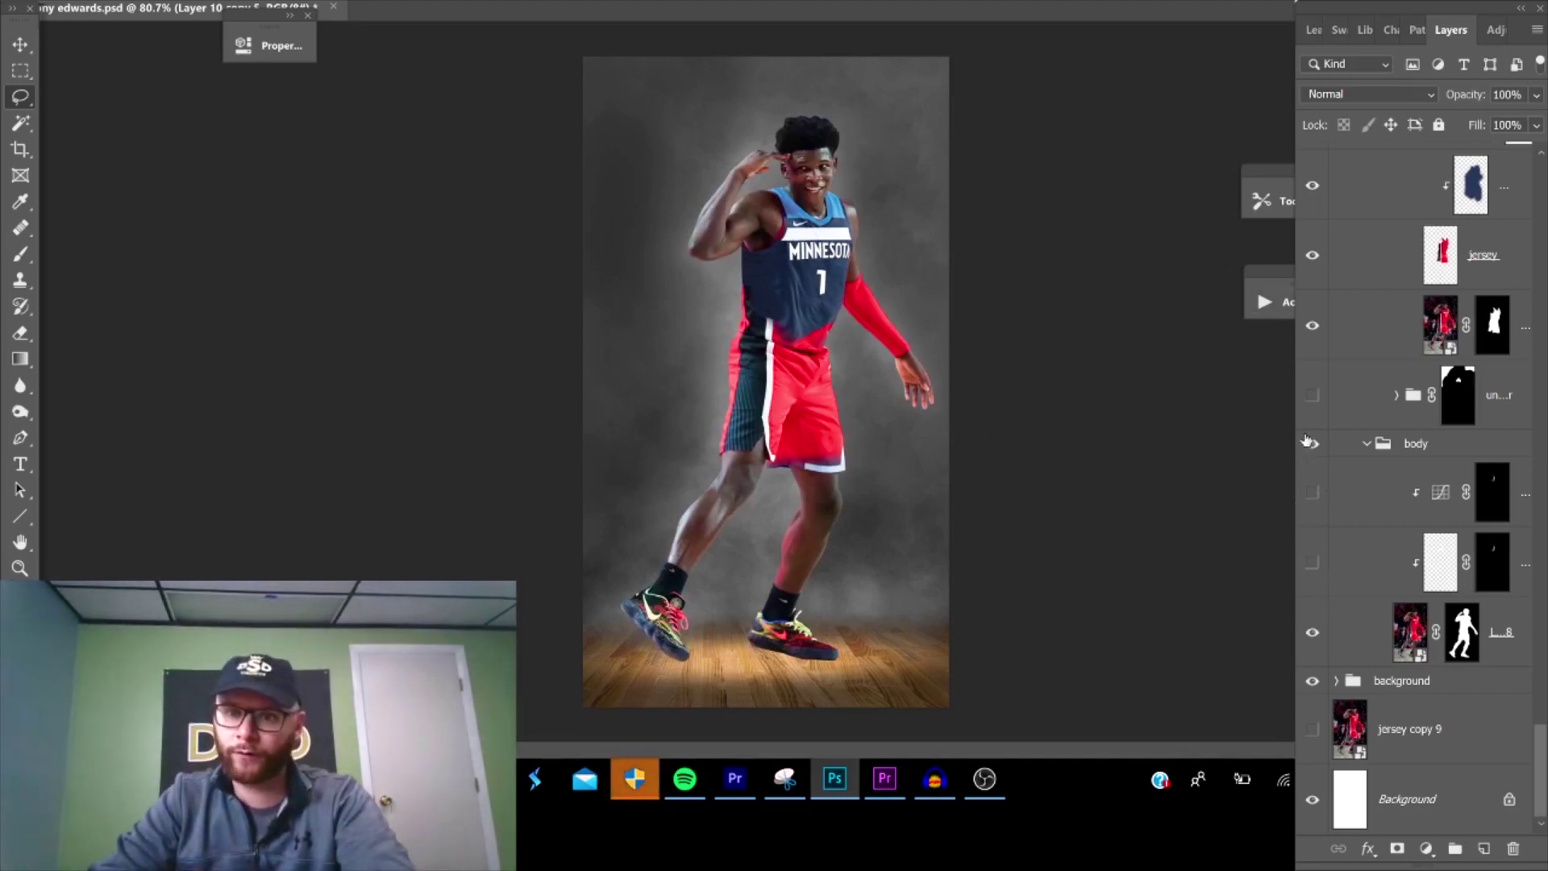
left_click(1313, 396)
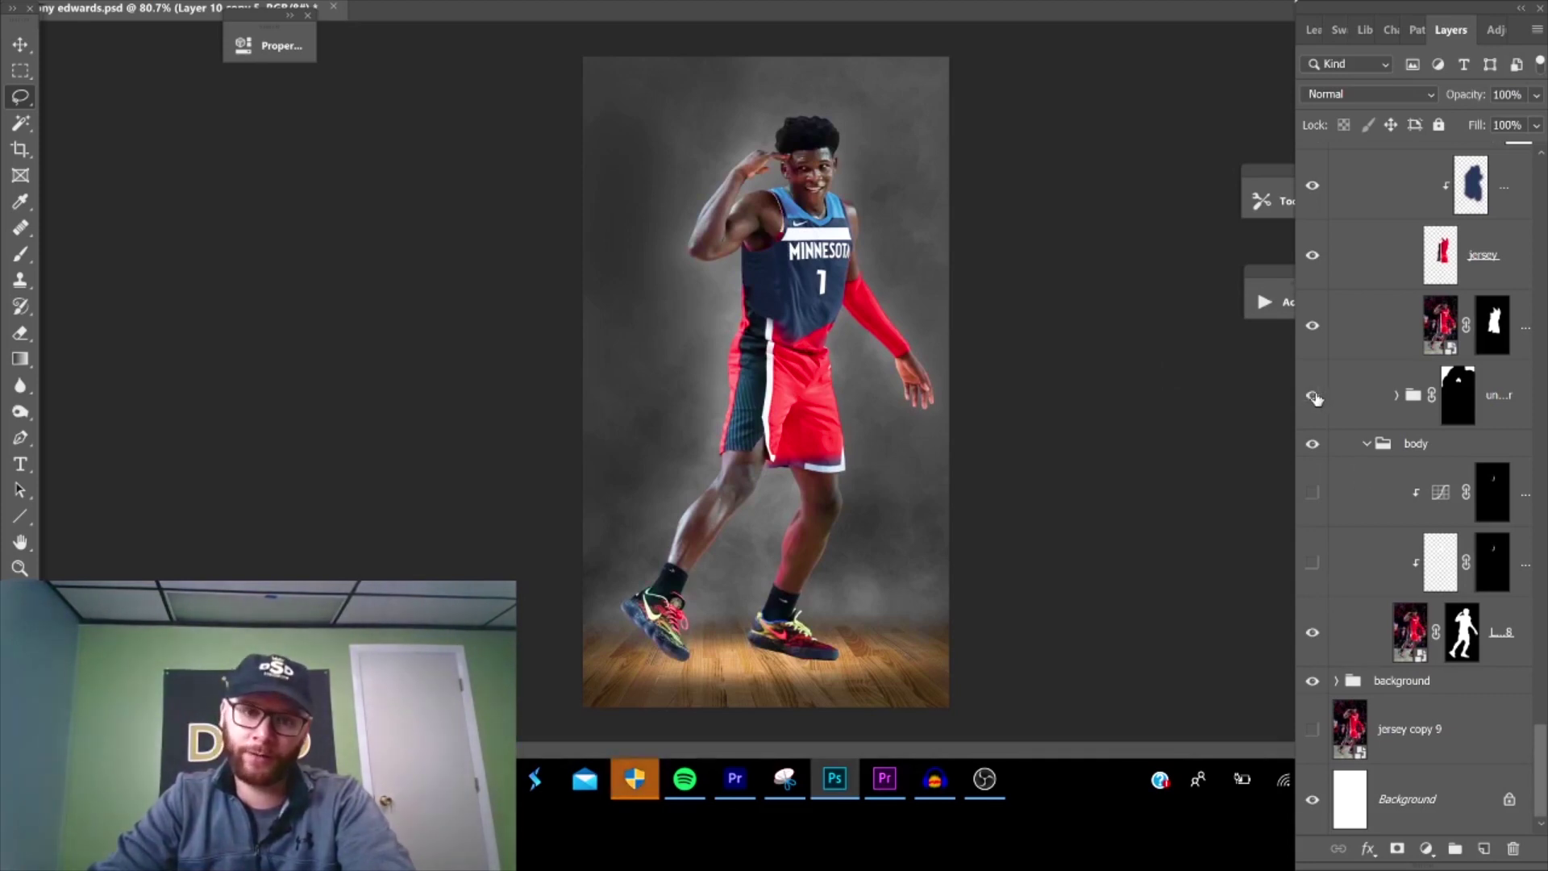
left_click(1398, 396)
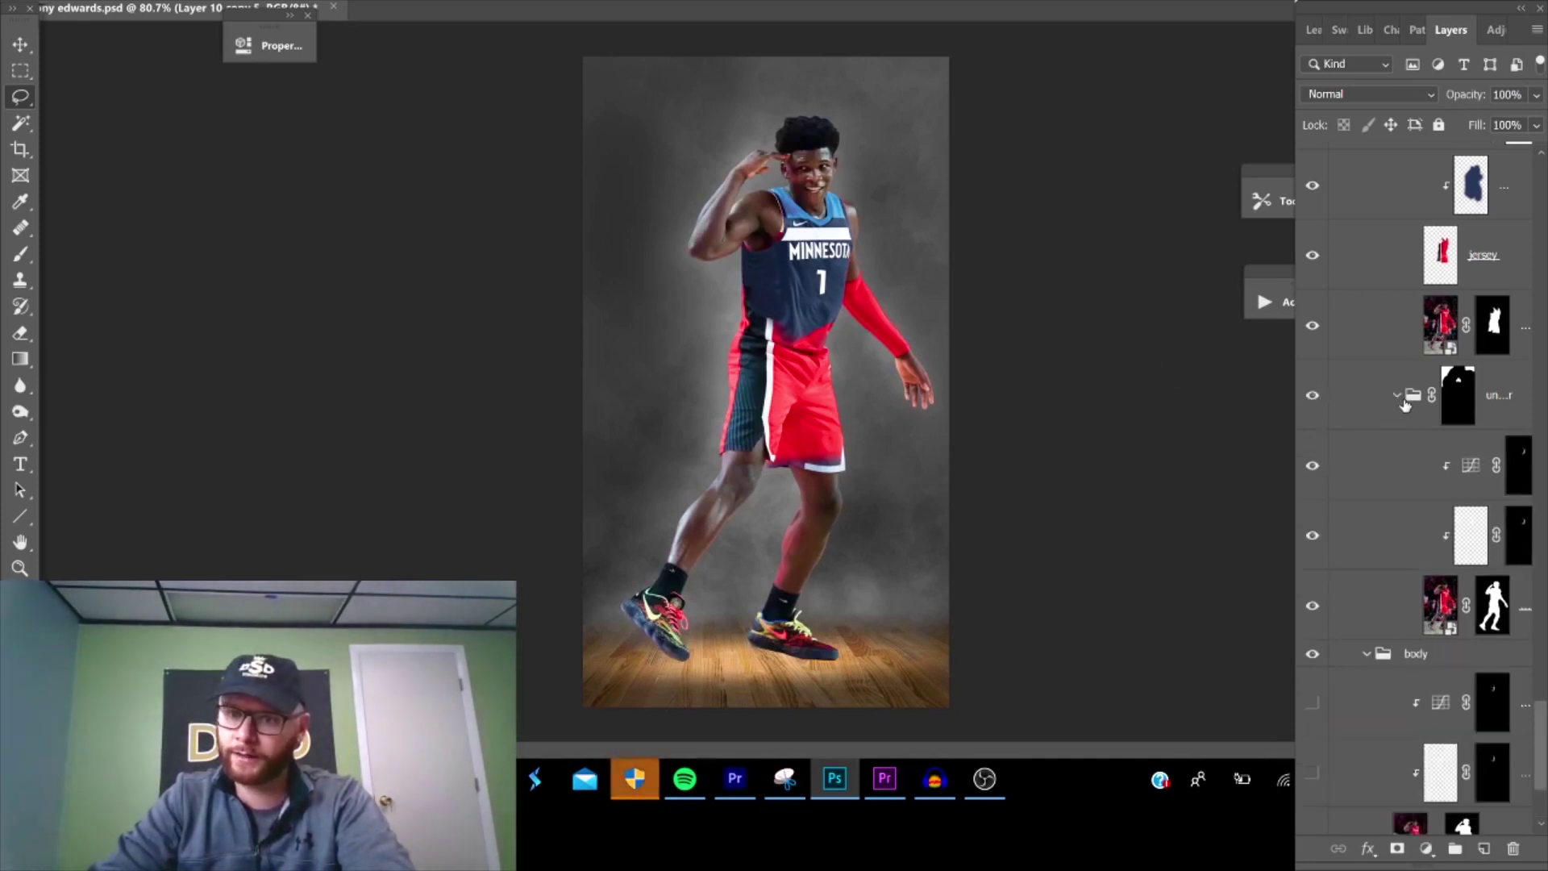
left_click(1398, 396)
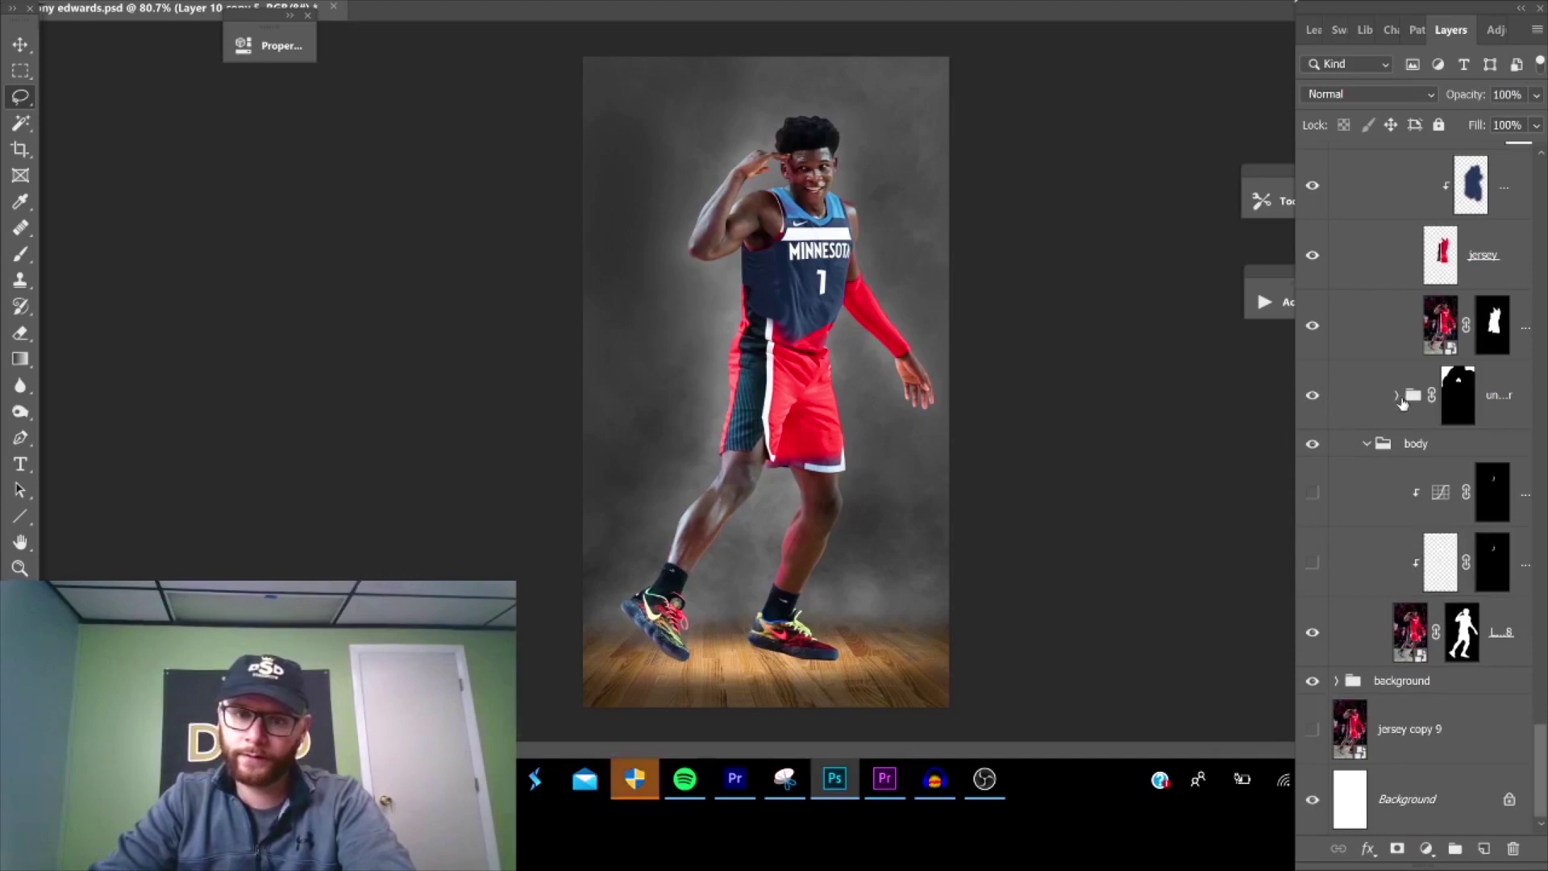
left_click_drag(1312, 494, 1315, 564)
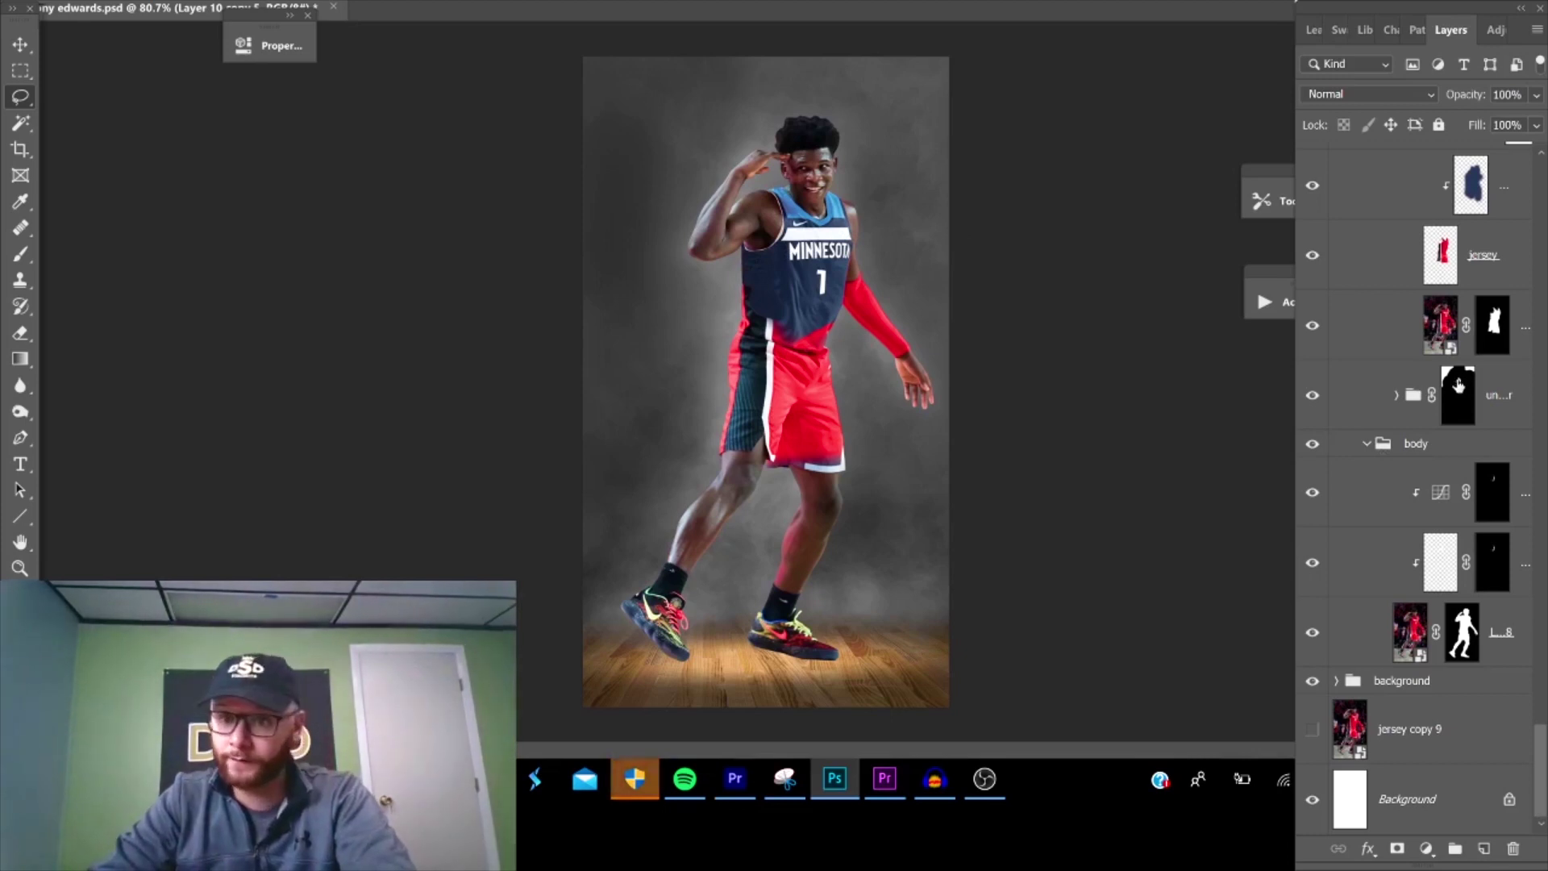
- Collapse the timberwolves jersey group
scroll(1410, 430, "up", 5)
scroll(1410, 430, "up", 5)
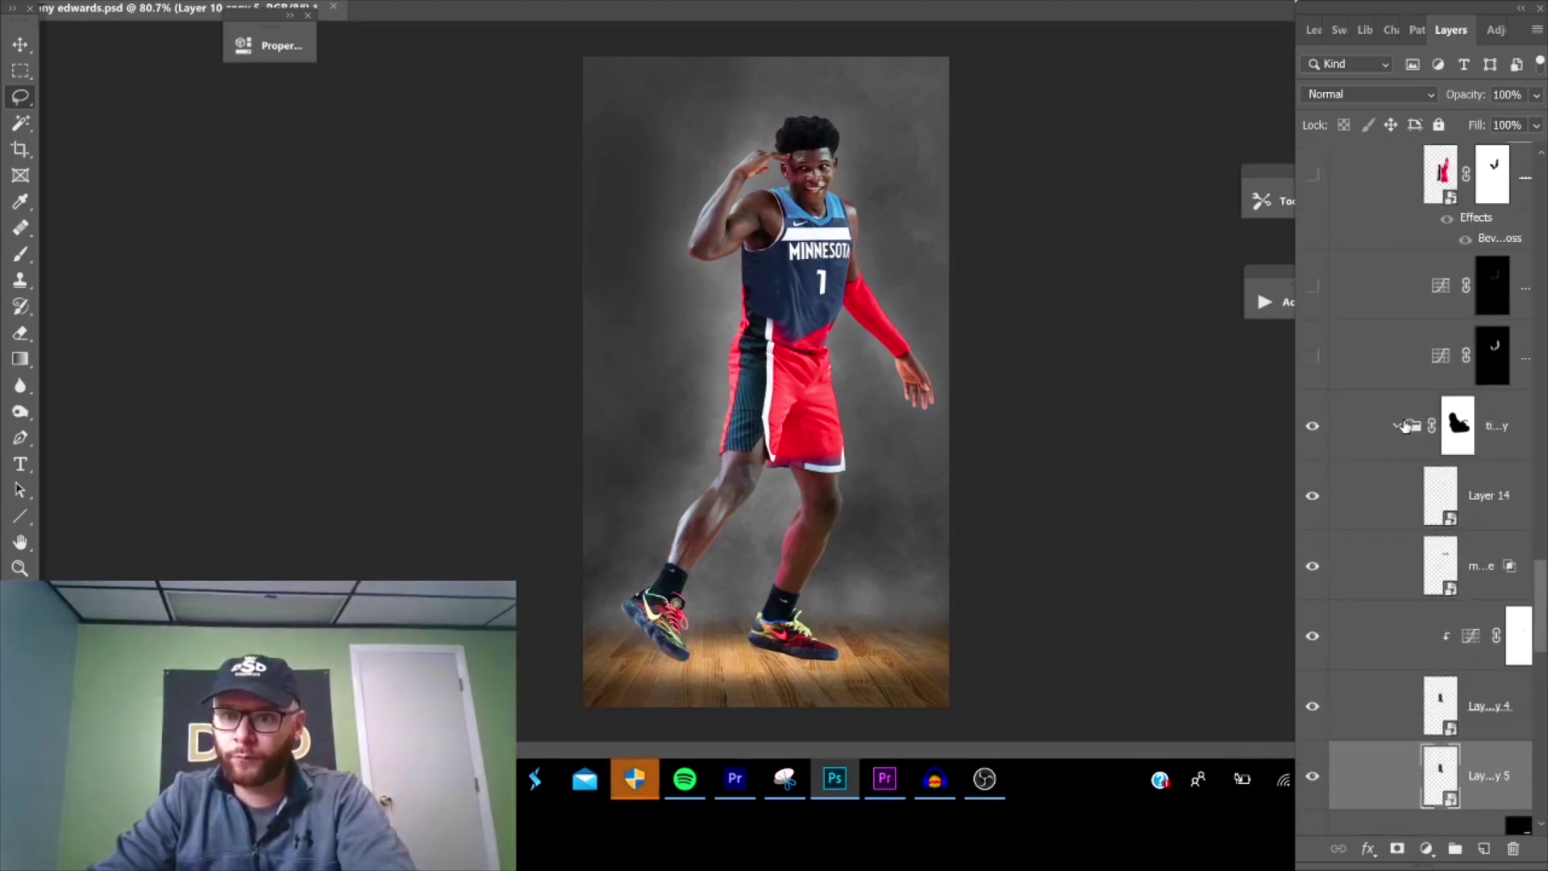
left_click(1397, 427)
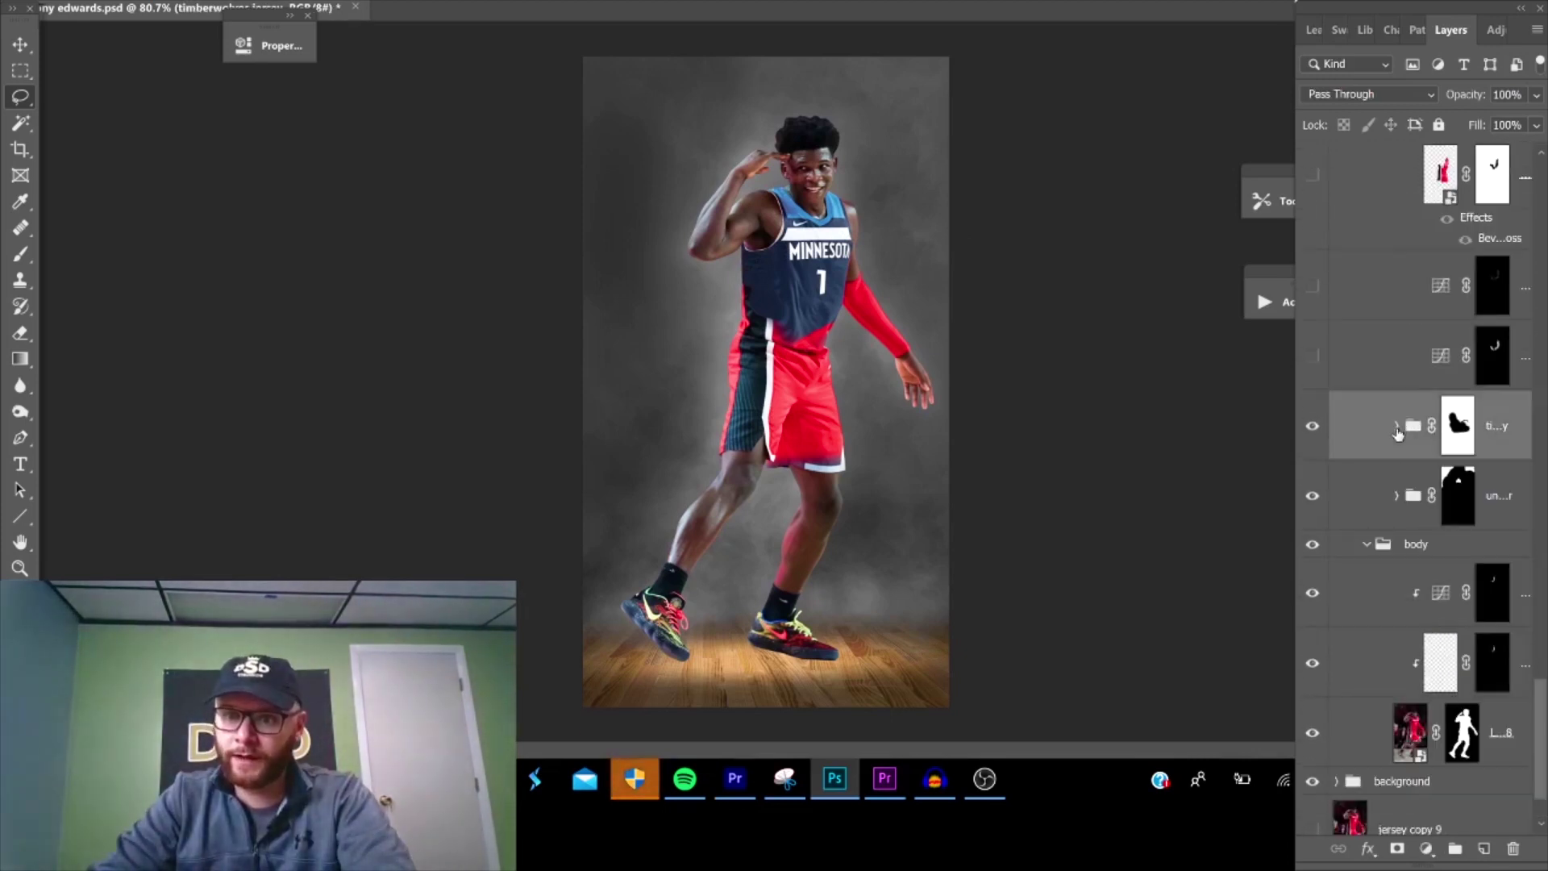
- Show the masked red Georgia jersey layer with the bevel effect, leaving the two Curves adjustments beneath it hidden
left_click(1313, 358)
scroll(1391, 291, "up", 2)
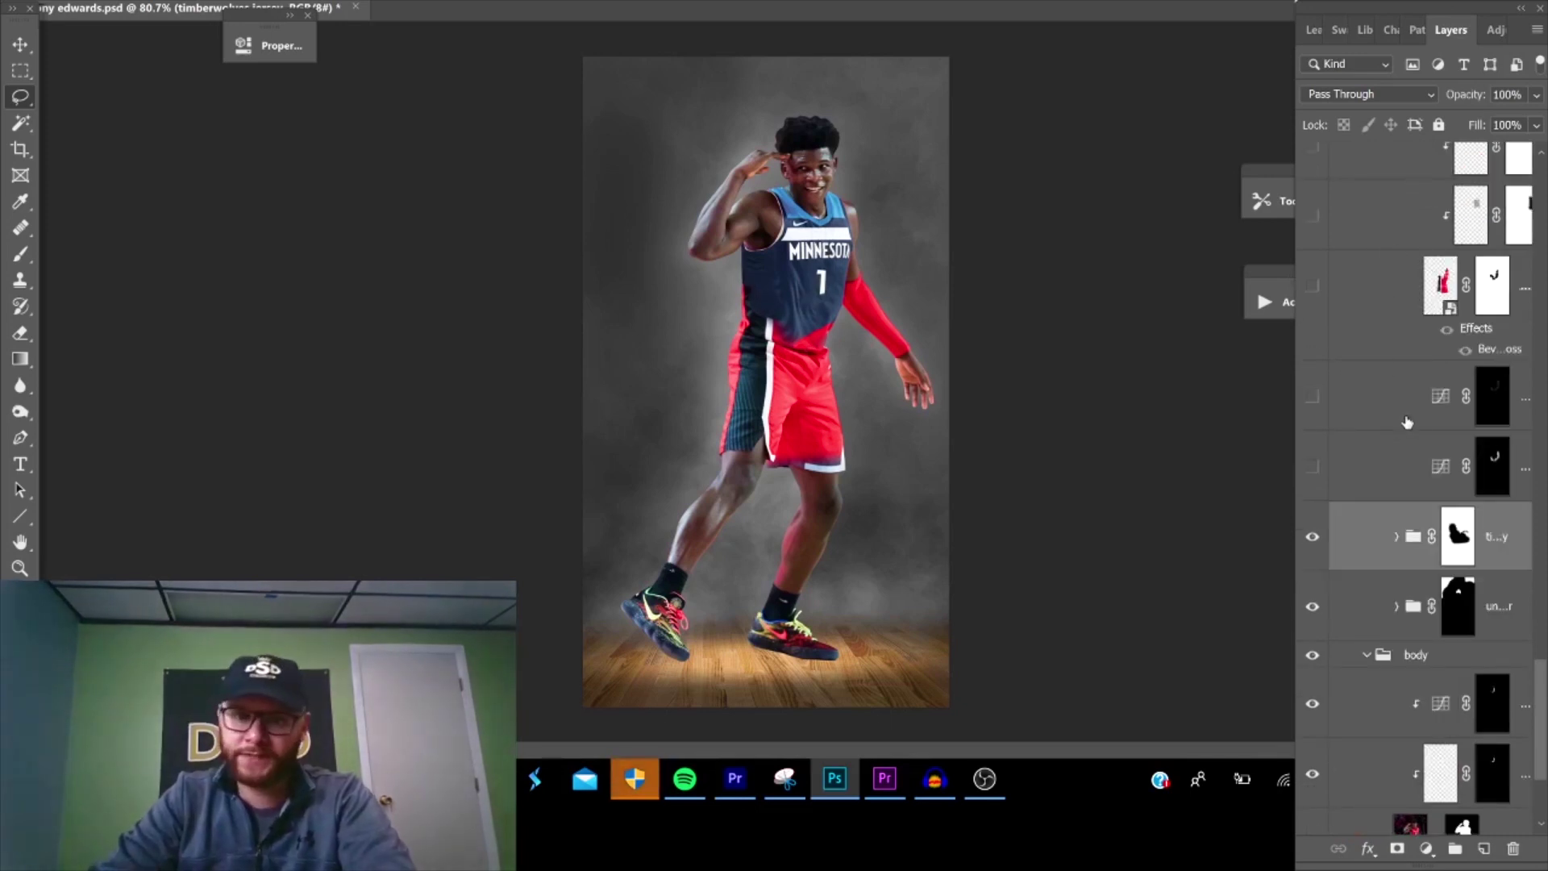
scroll(1411, 468, "up", 5)
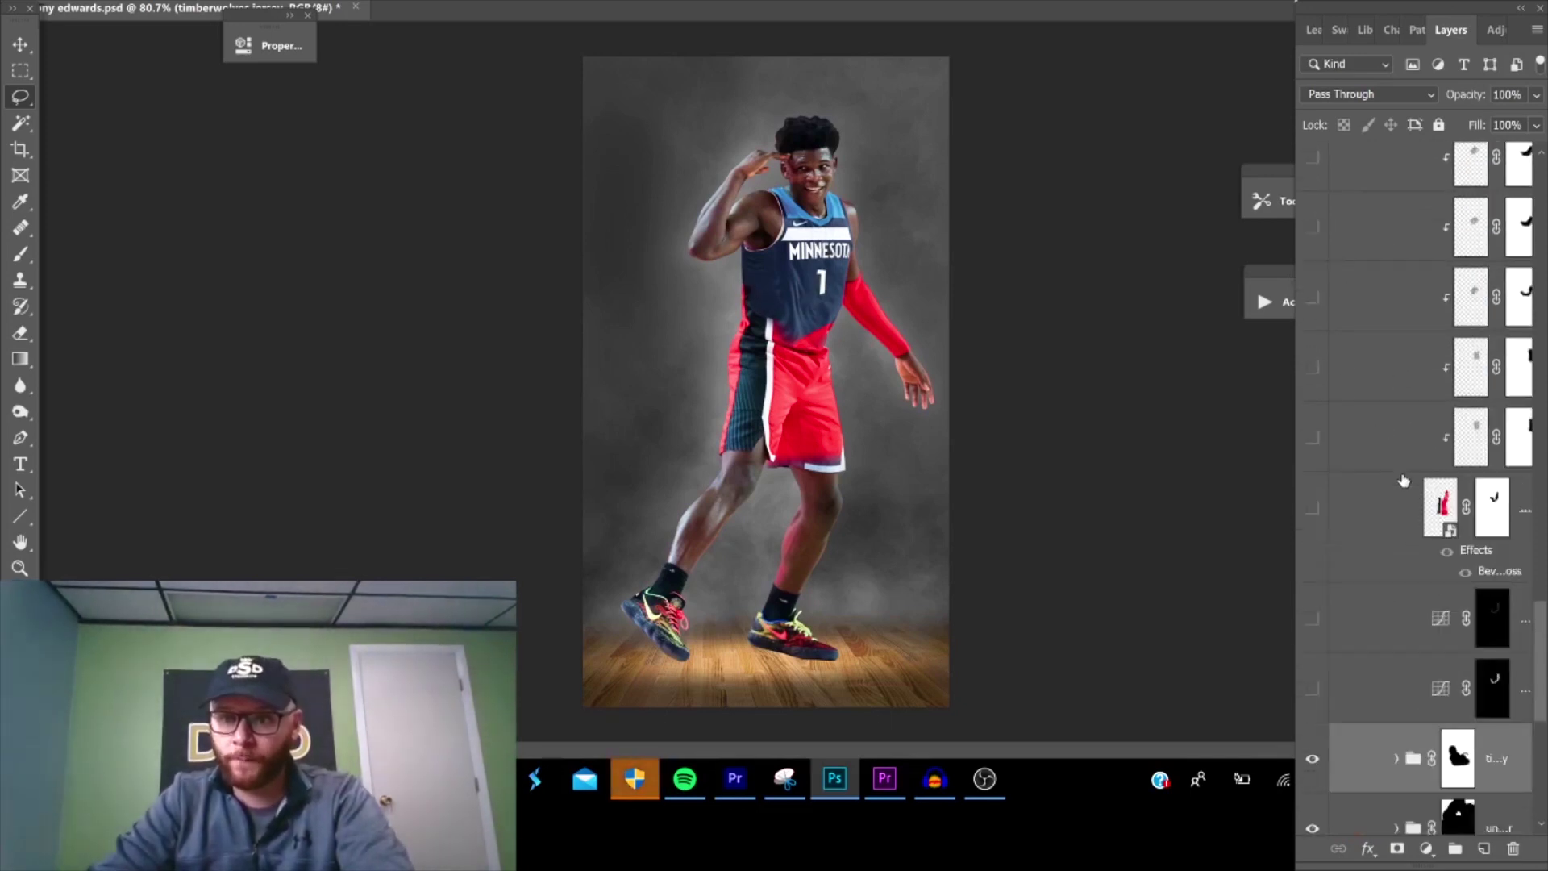
left_click(1313, 619)
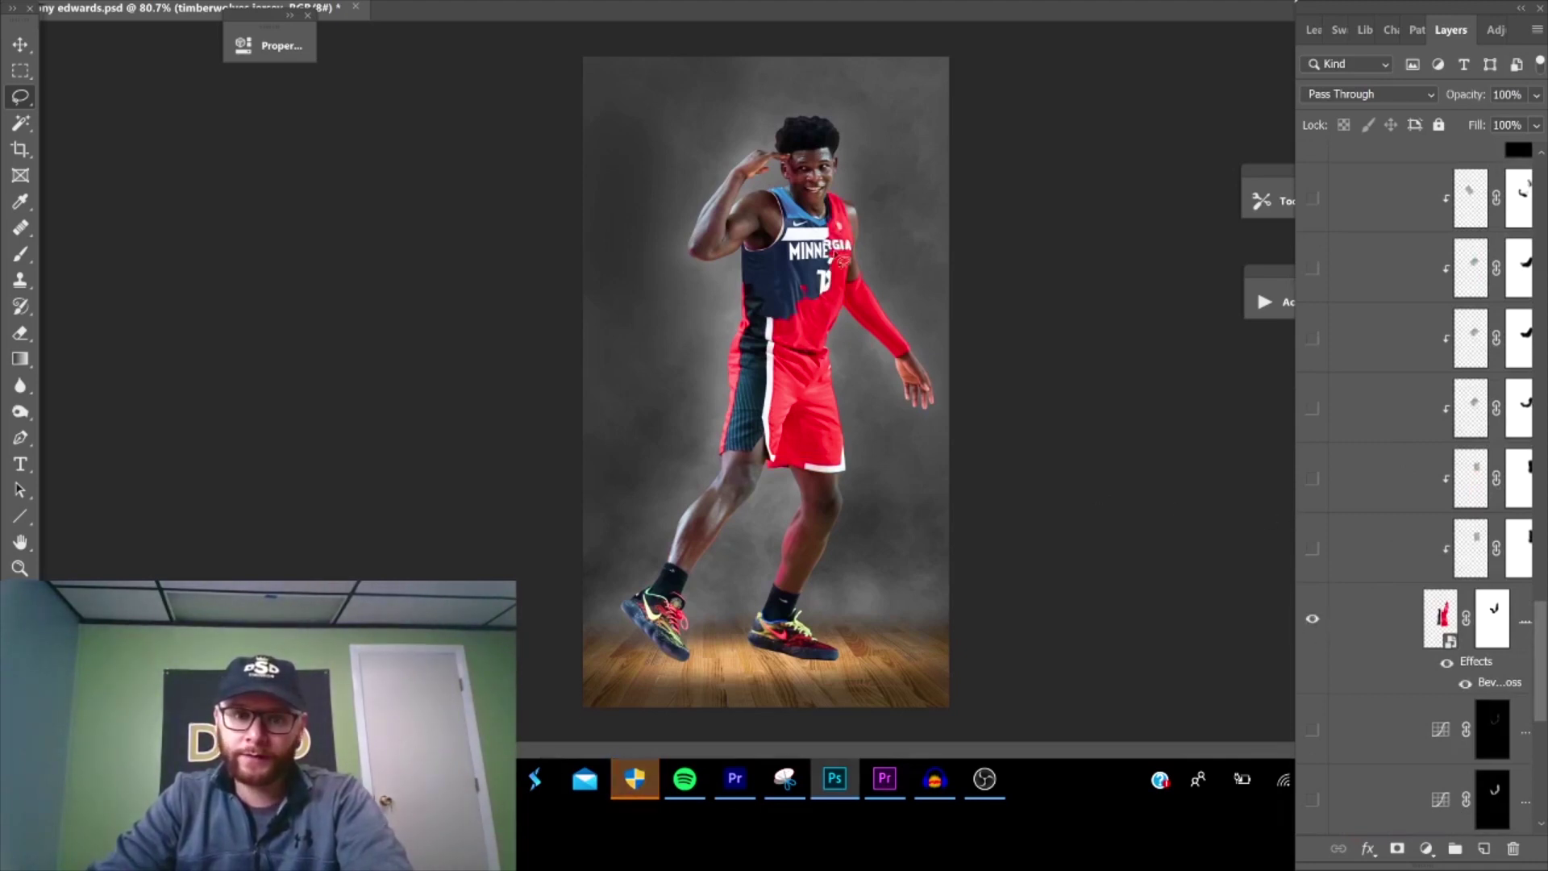
- Show the six crack-texture layers clipped to the red jersey and select the topmost one
scroll(855, 242, "up", 5)
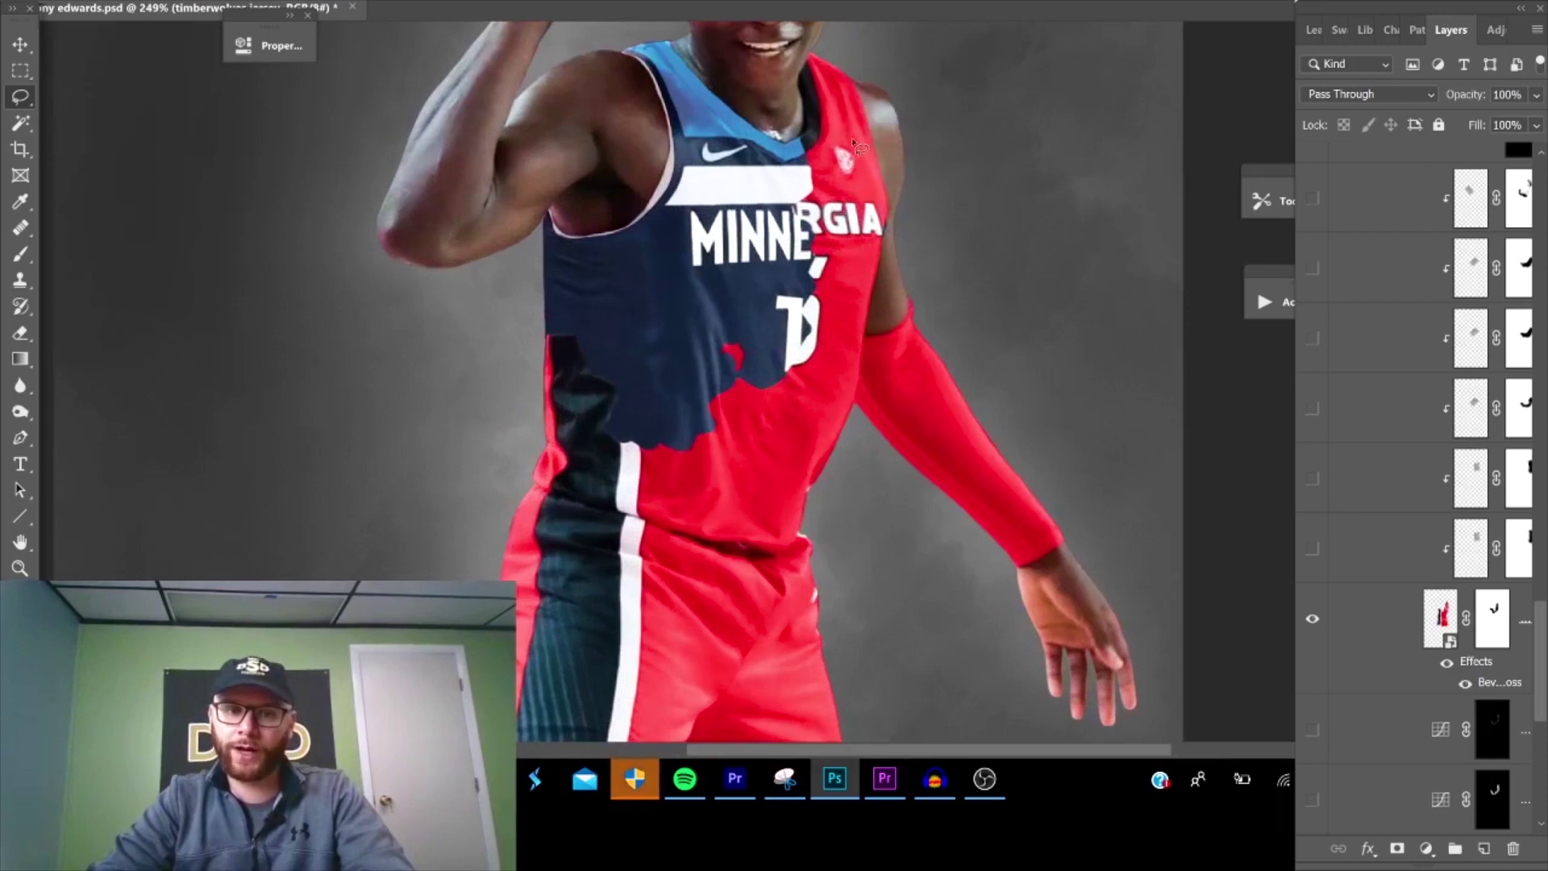
left_click_drag(839, 159, 867, 258)
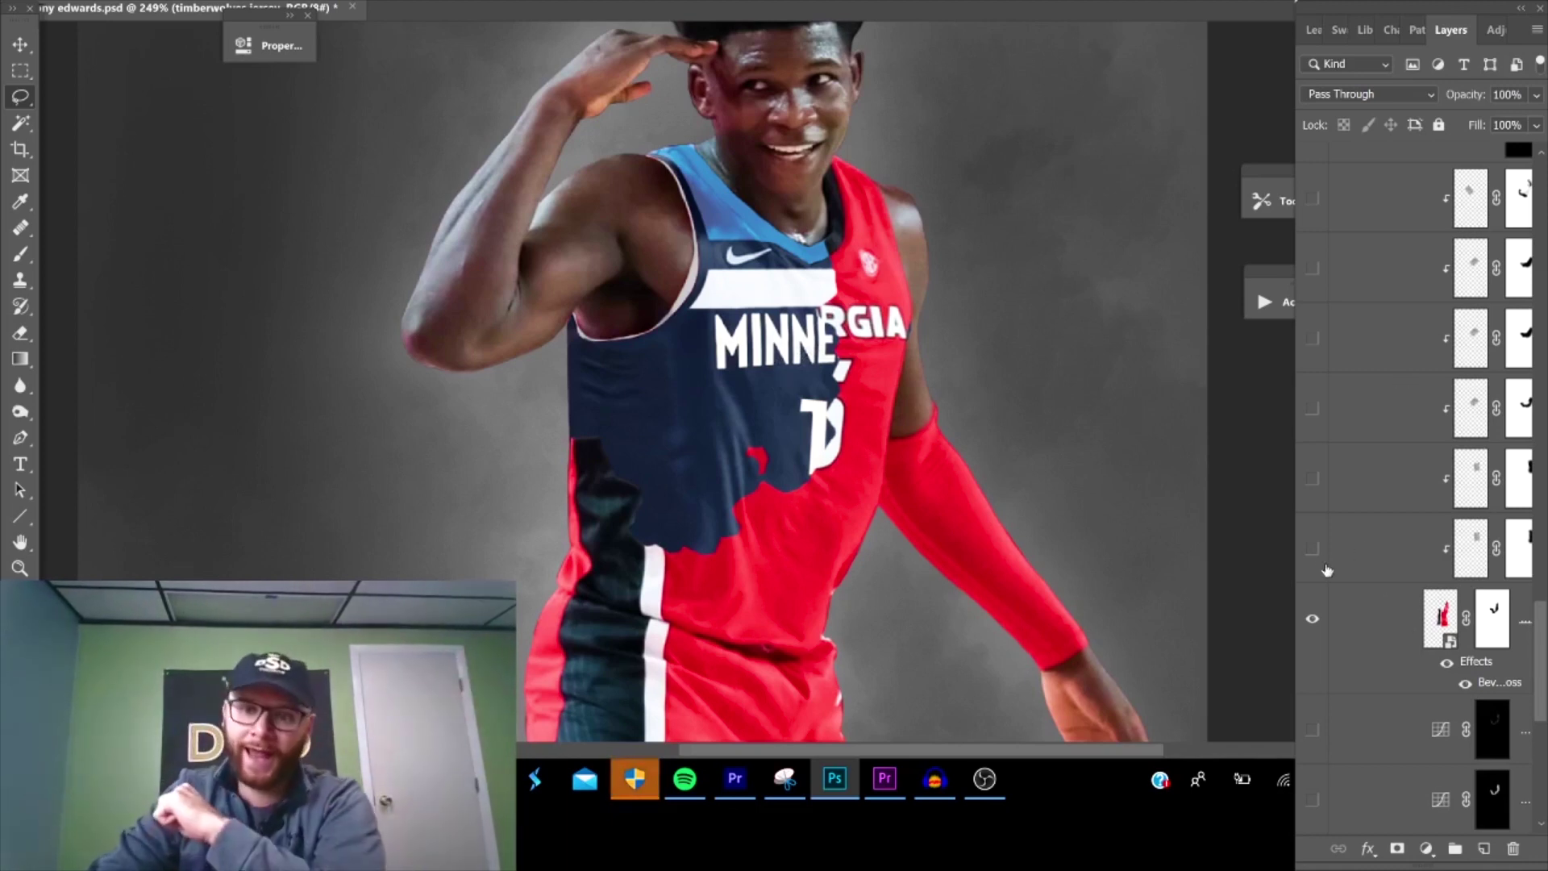
left_click_drag(1314, 550, 1324, 483)
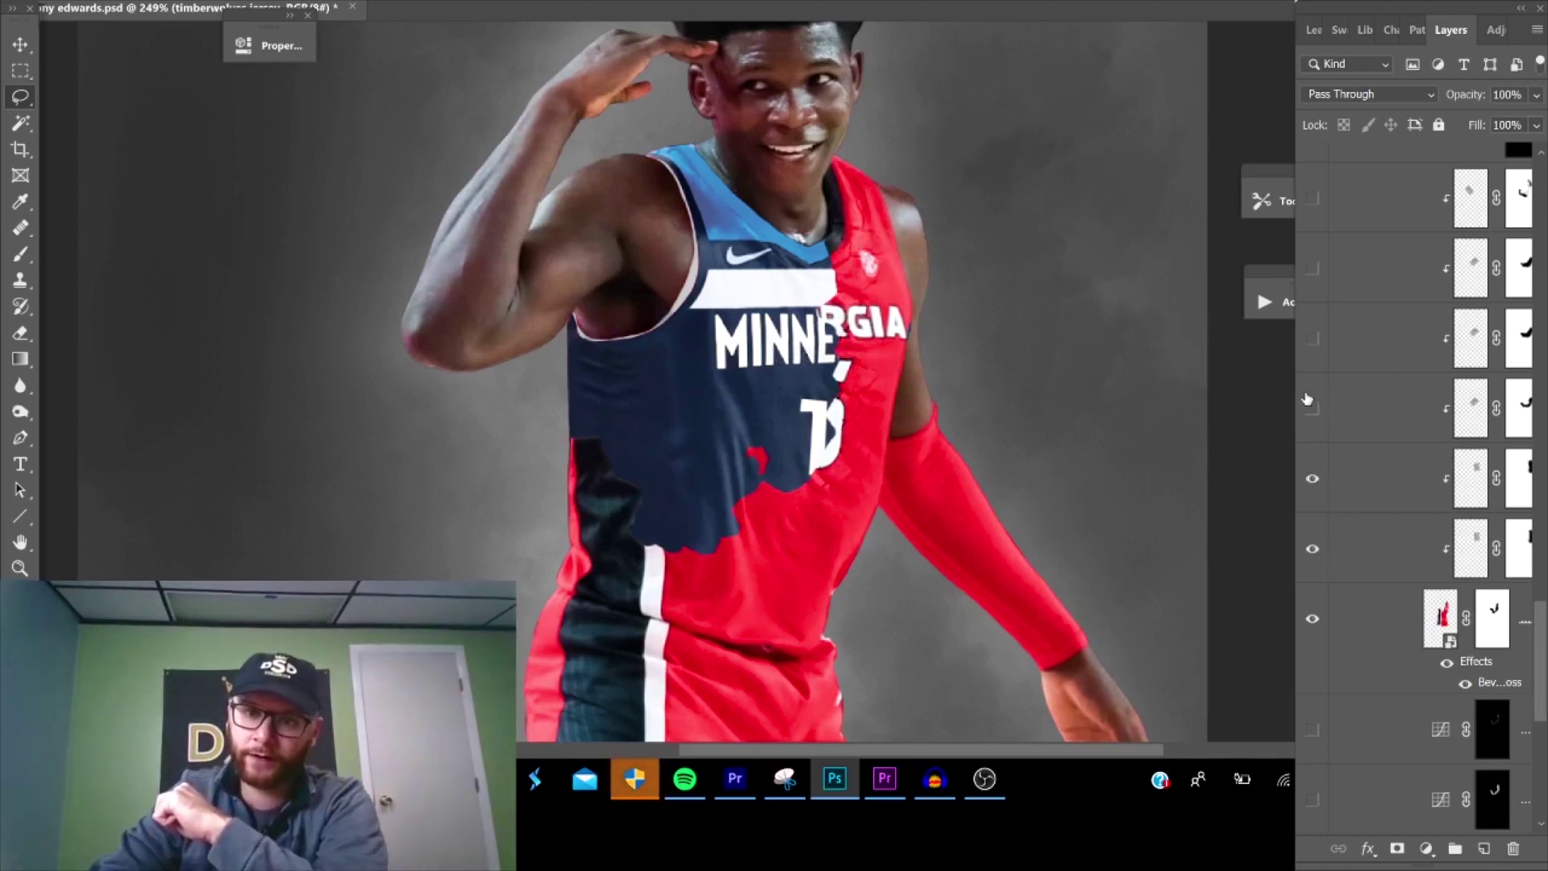
left_click_drag(1320, 320, 1313, 269)
left_click(1313, 198)
left_click(1348, 208)
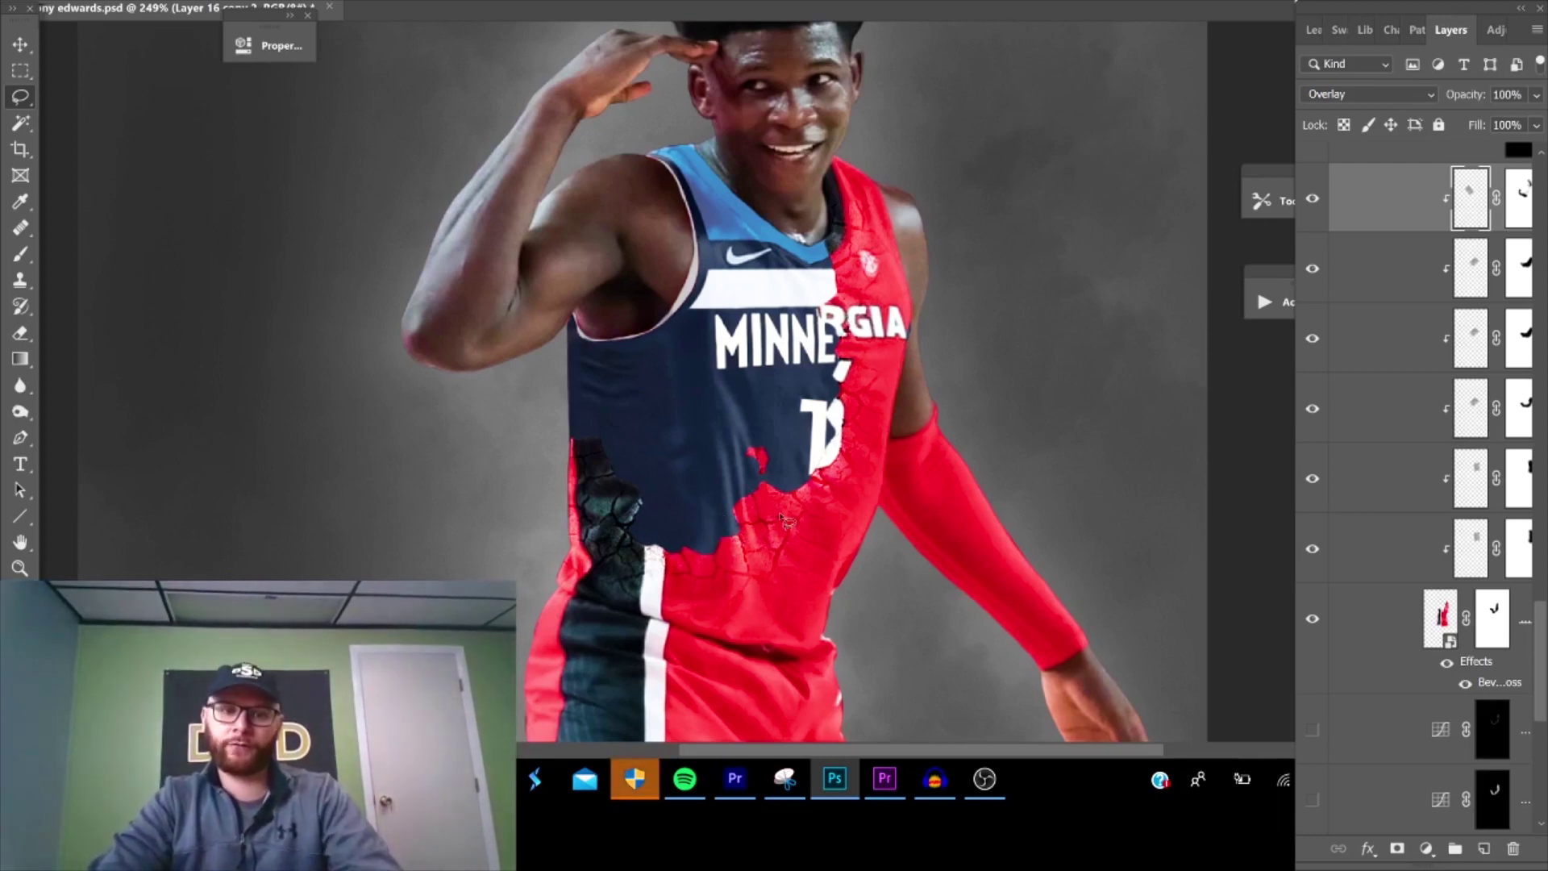
- Show the masked Curves and Brightness/Contrast adjustments above the crack textures in the georgia jersey group
scroll(1414, 355, "up", 3)
left_click(1314, 351)
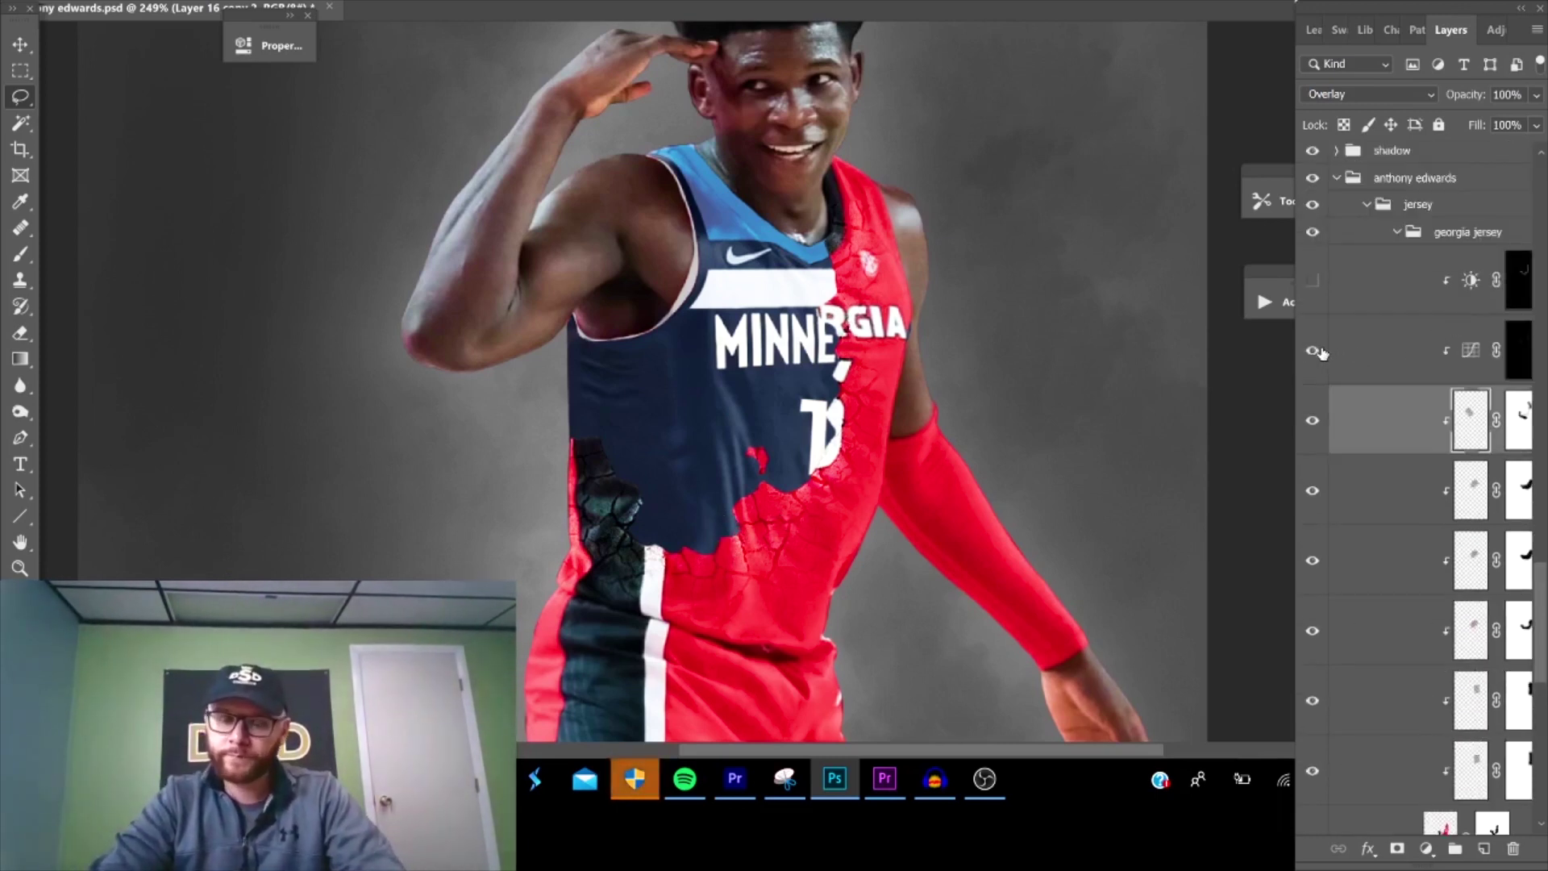
left_click(1314, 283)
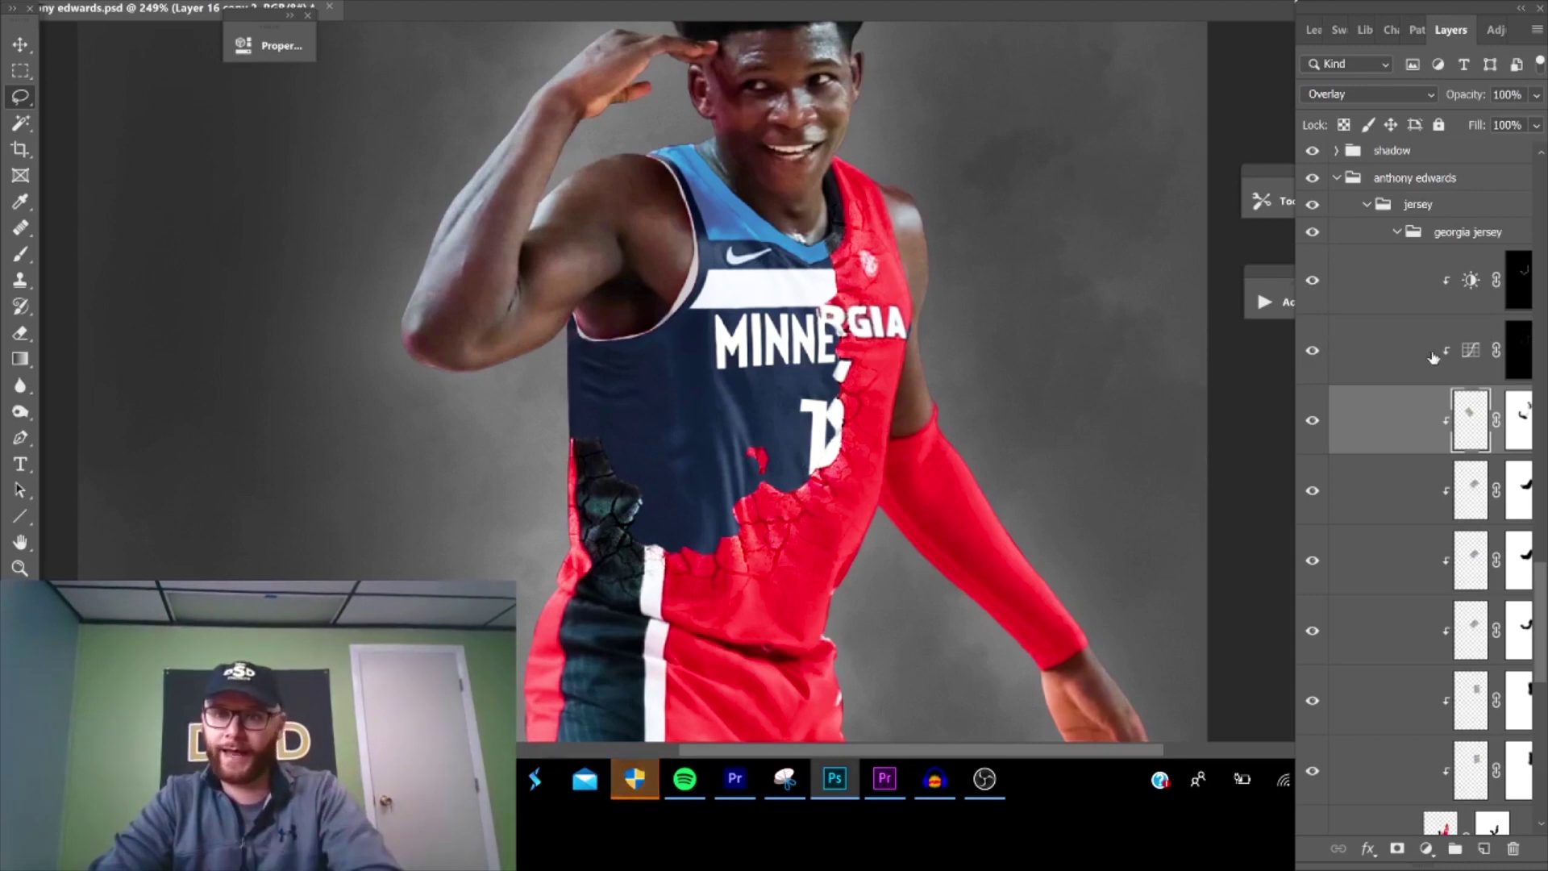
- Show the two masked Curves adjustments beneath the red jersey layer to shade the torn edge
scroll(1426, 495, "down", 4)
left_click(1313, 619)
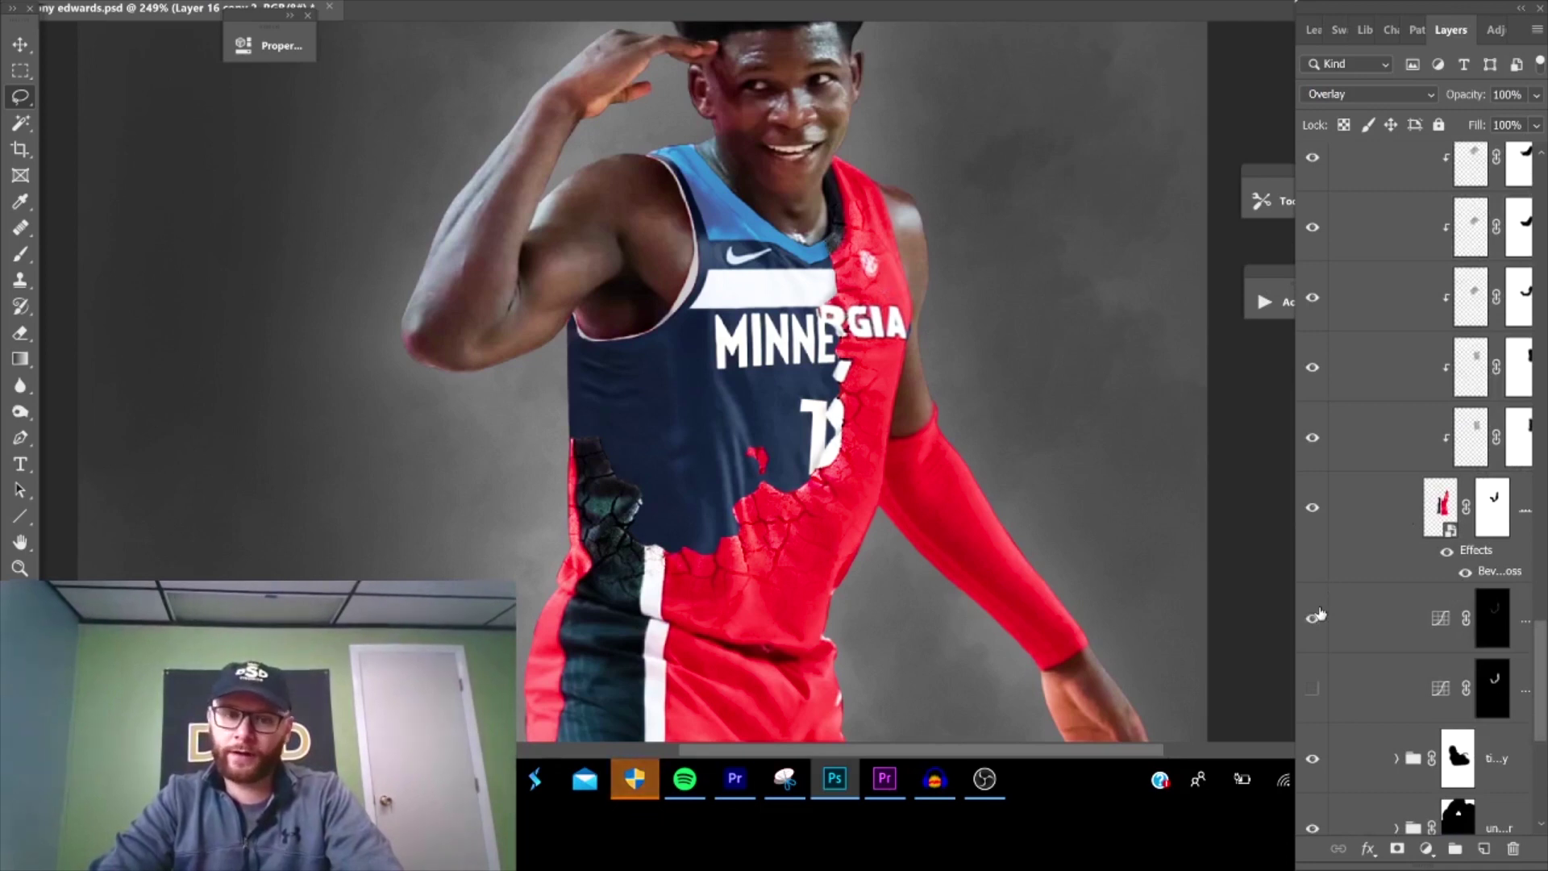
left_click(1315, 687)
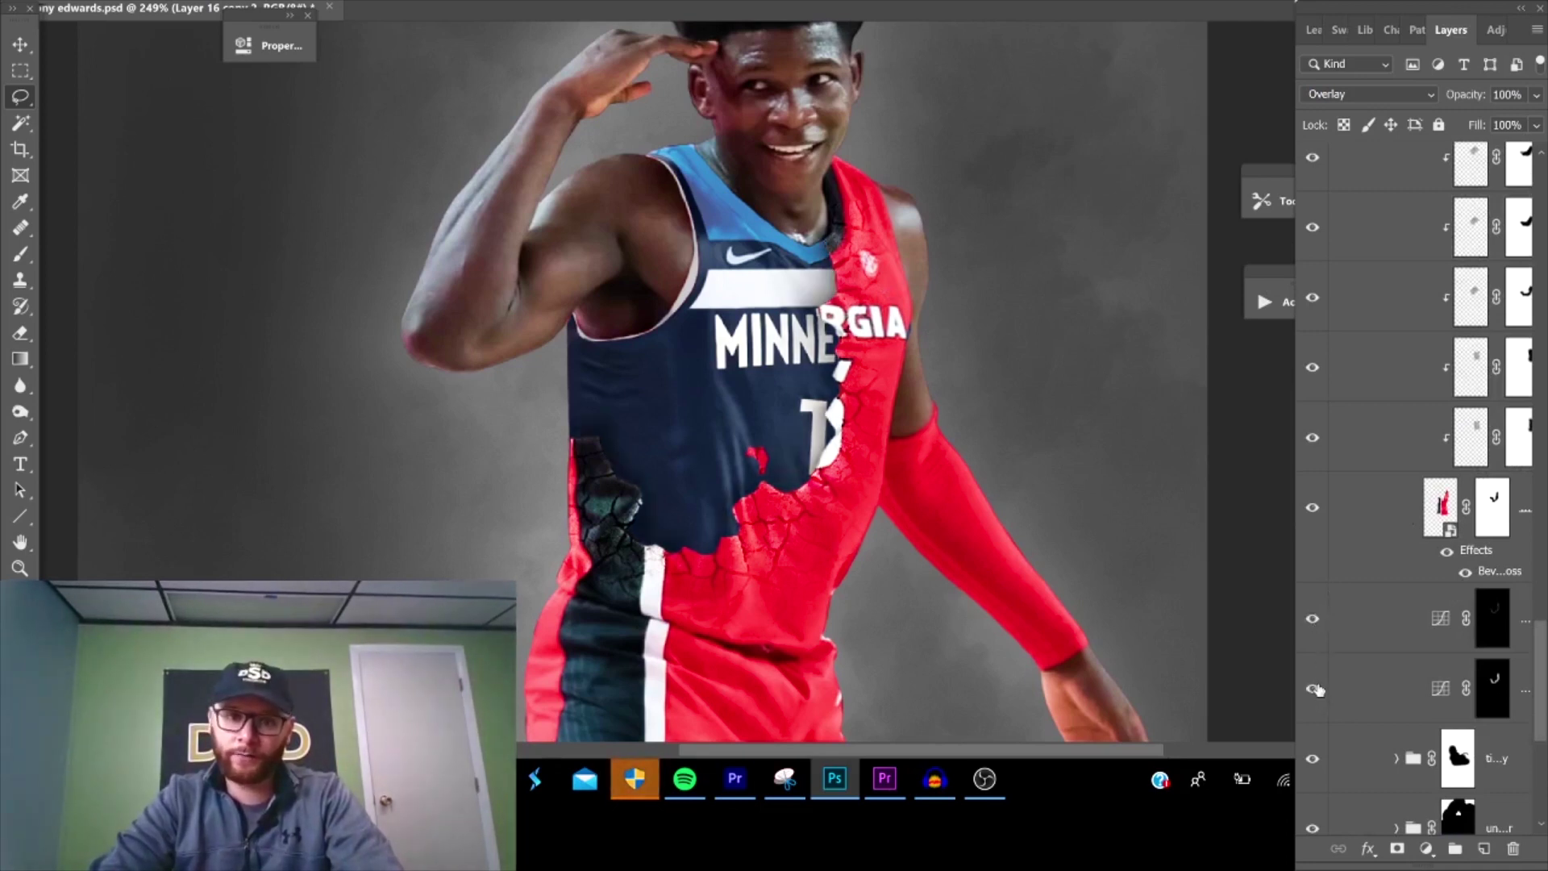
- Collapse the georgia jersey group and its parent jersey group, and bring the full figure into view
left_click(1440, 455)
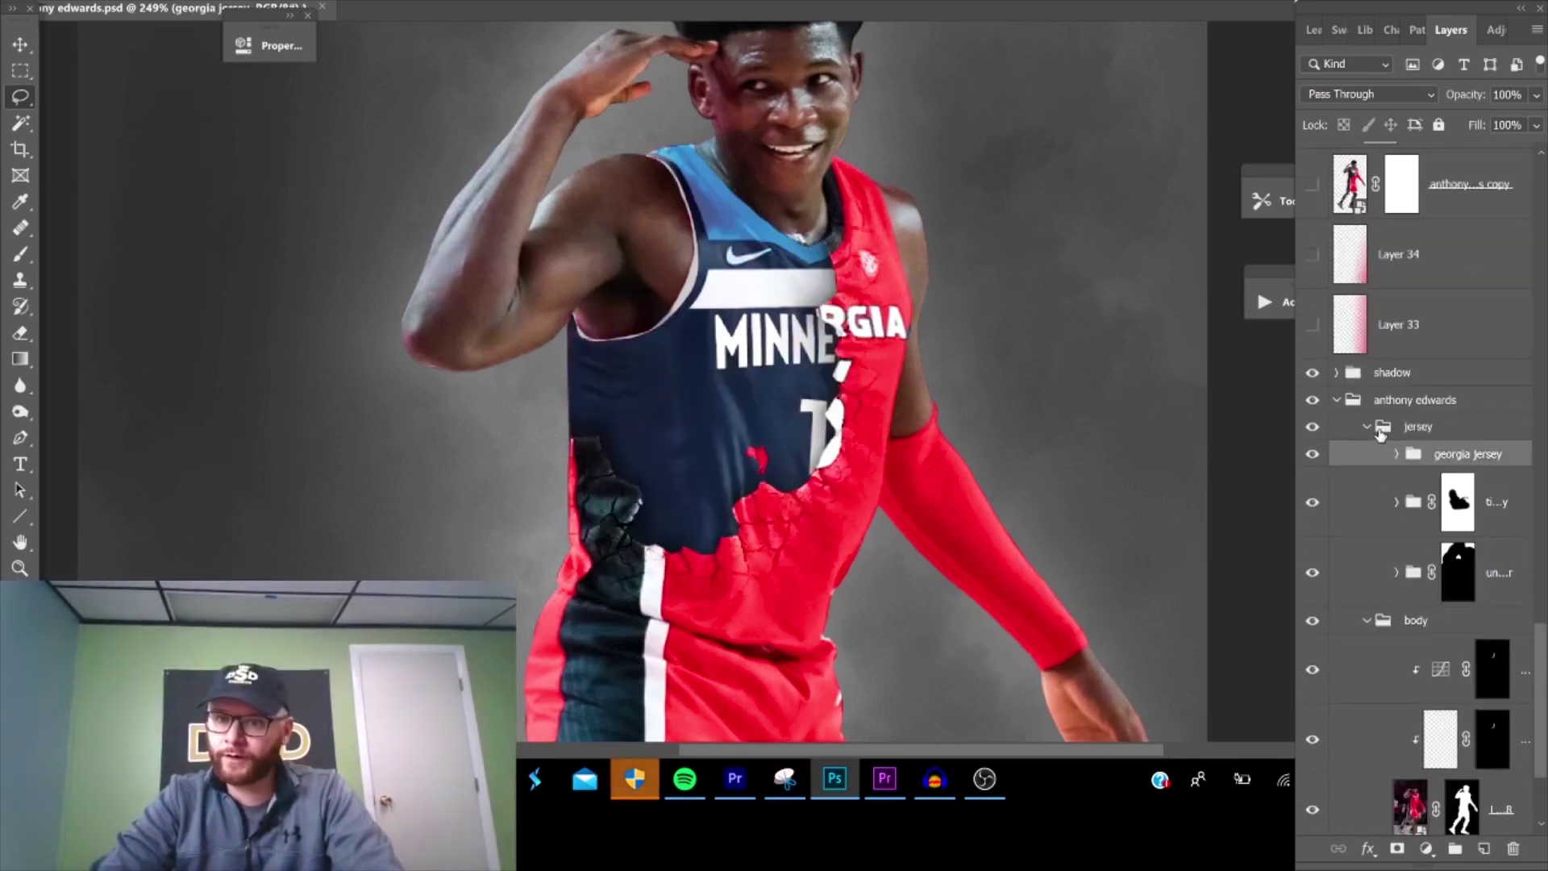
left_click(1365, 429)
scroll(1362, 414, "up", 2)
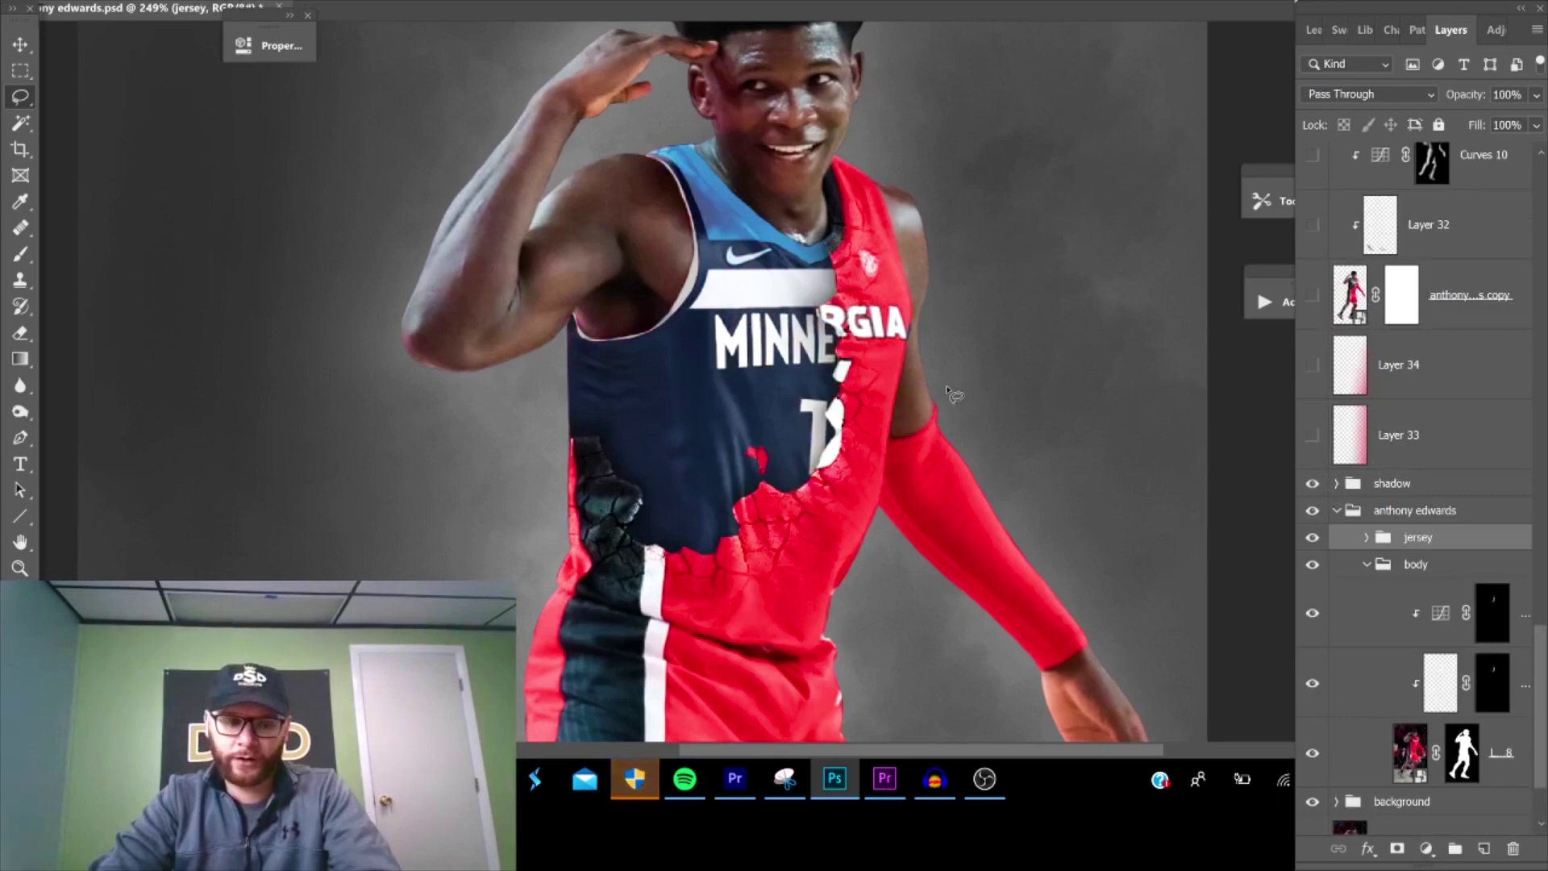
scroll(959, 403, "down", 2)
scroll(960, 454, "down", 1)
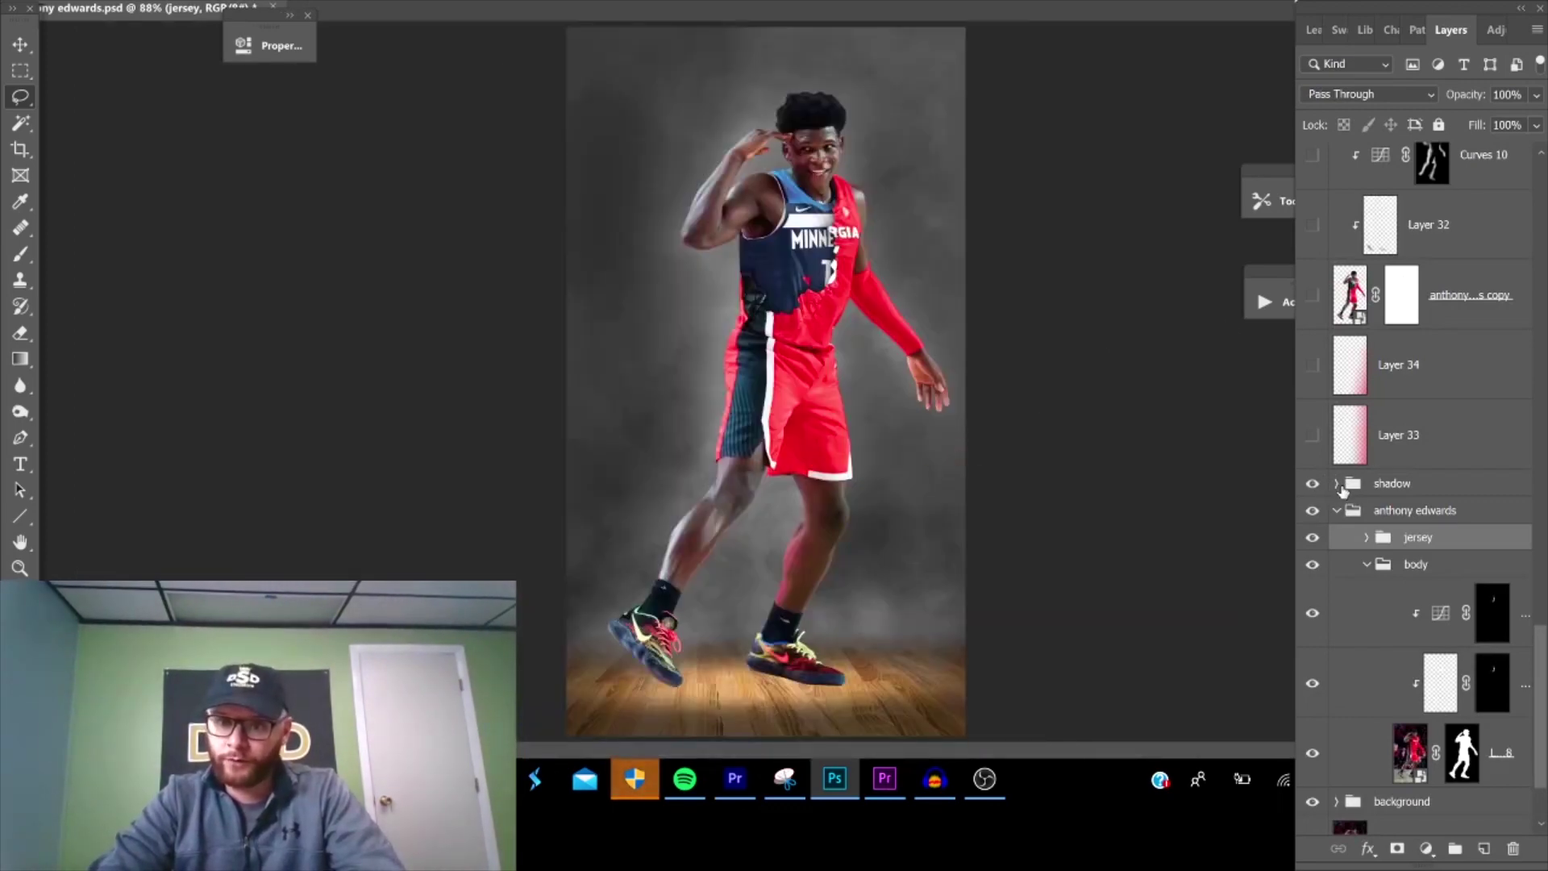
- Expand the shadow group and show Layer 31, plus the red glow layers Layer 33 and Layer 34 above it
left_click(1337, 484)
left_click(1313, 534)
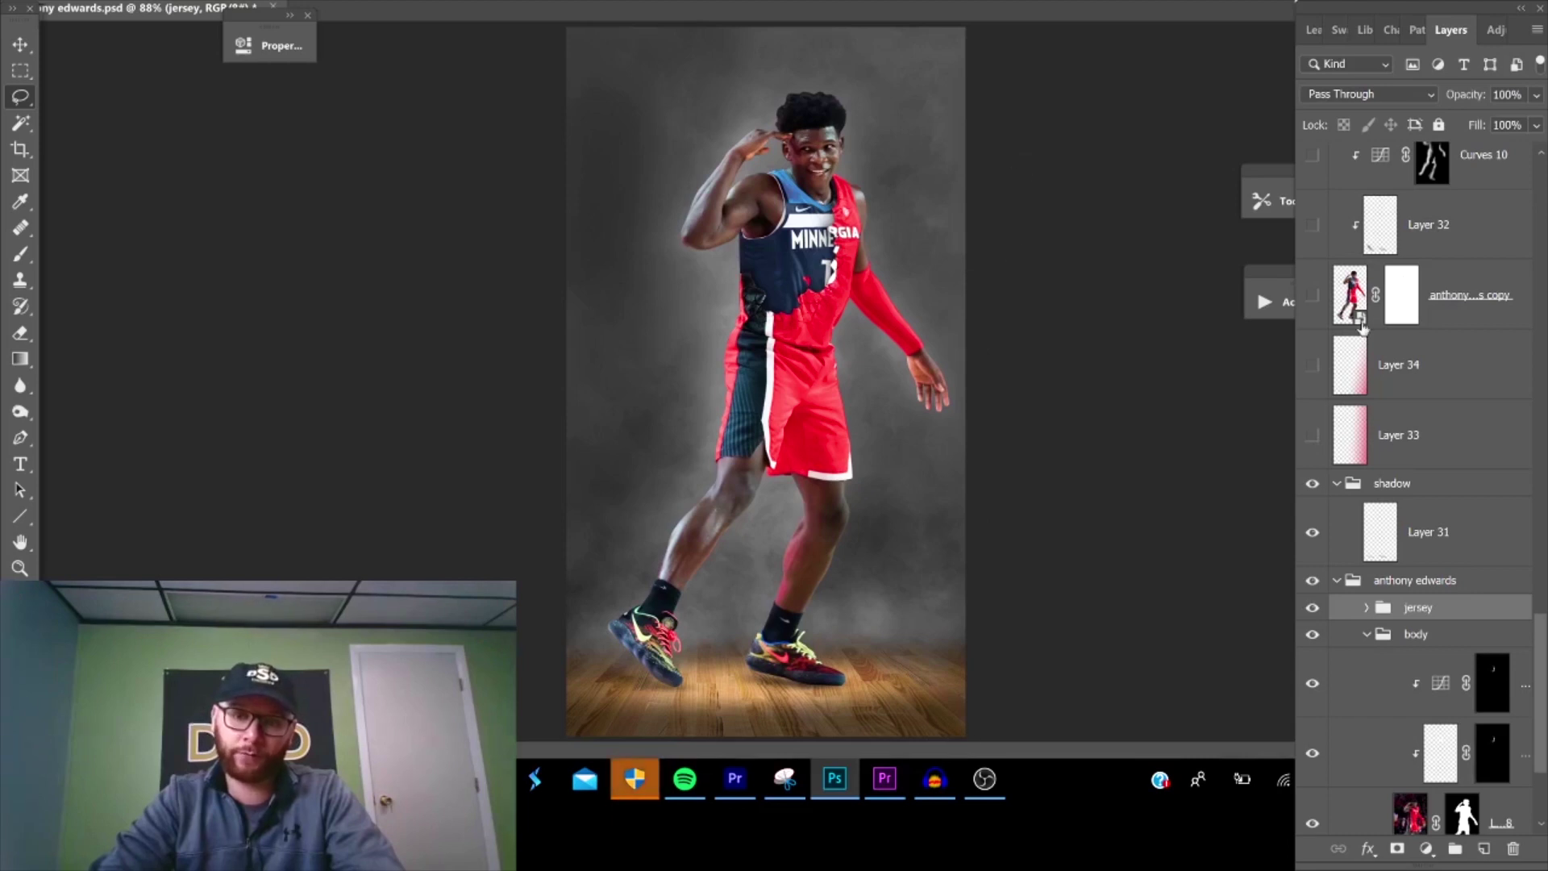
left_click(1312, 364)
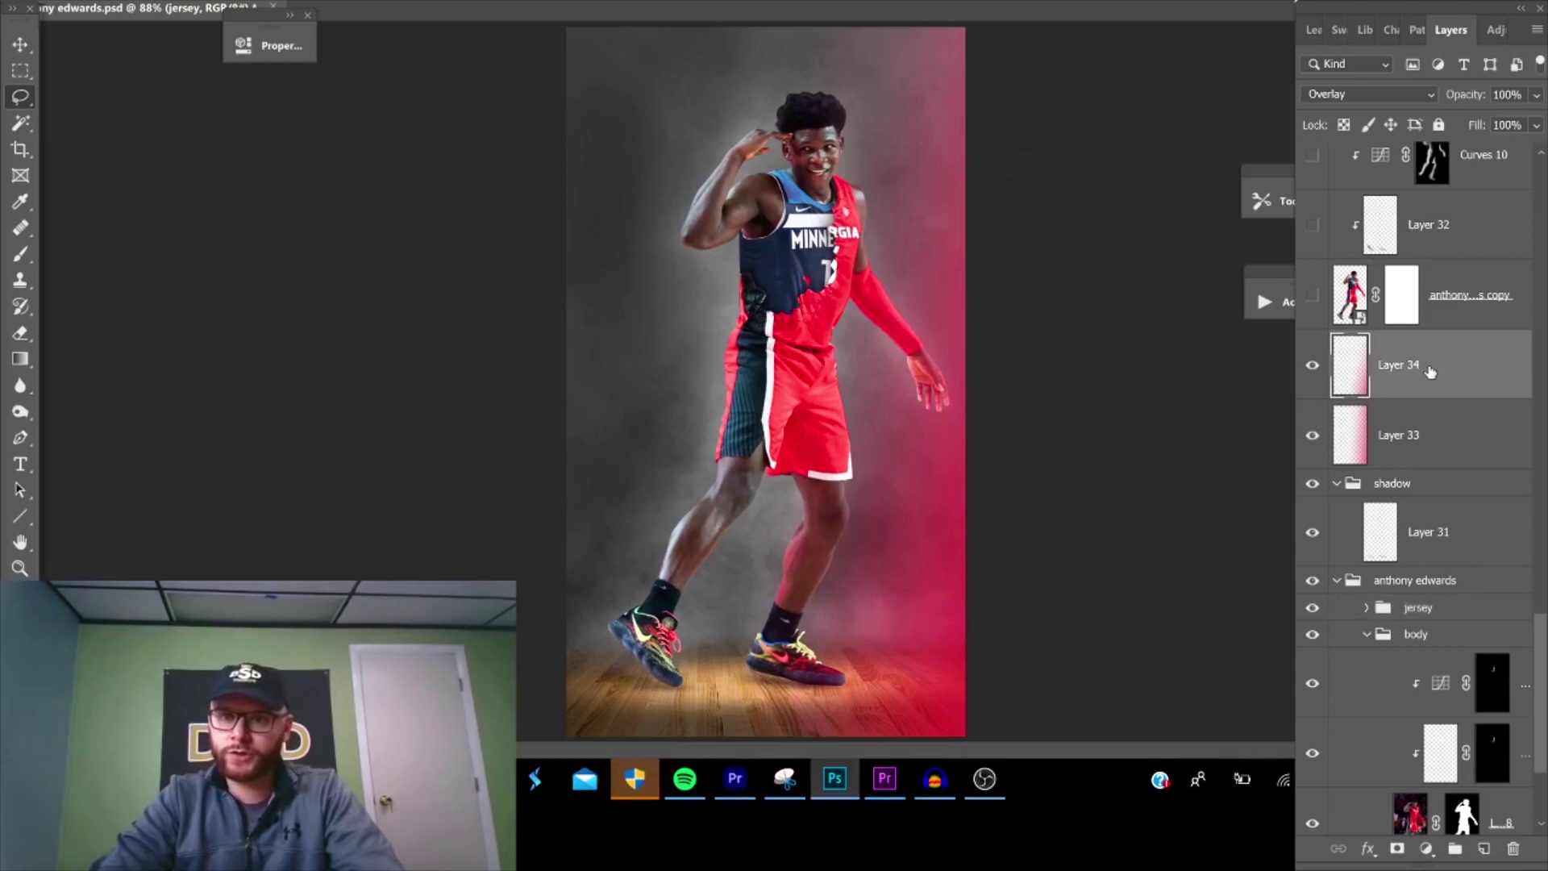
- Compare the blend mode and opacity settings of the two red glow layers, Layer 34 and Layer 33
left_click(1388, 381)
left_click(1461, 442)
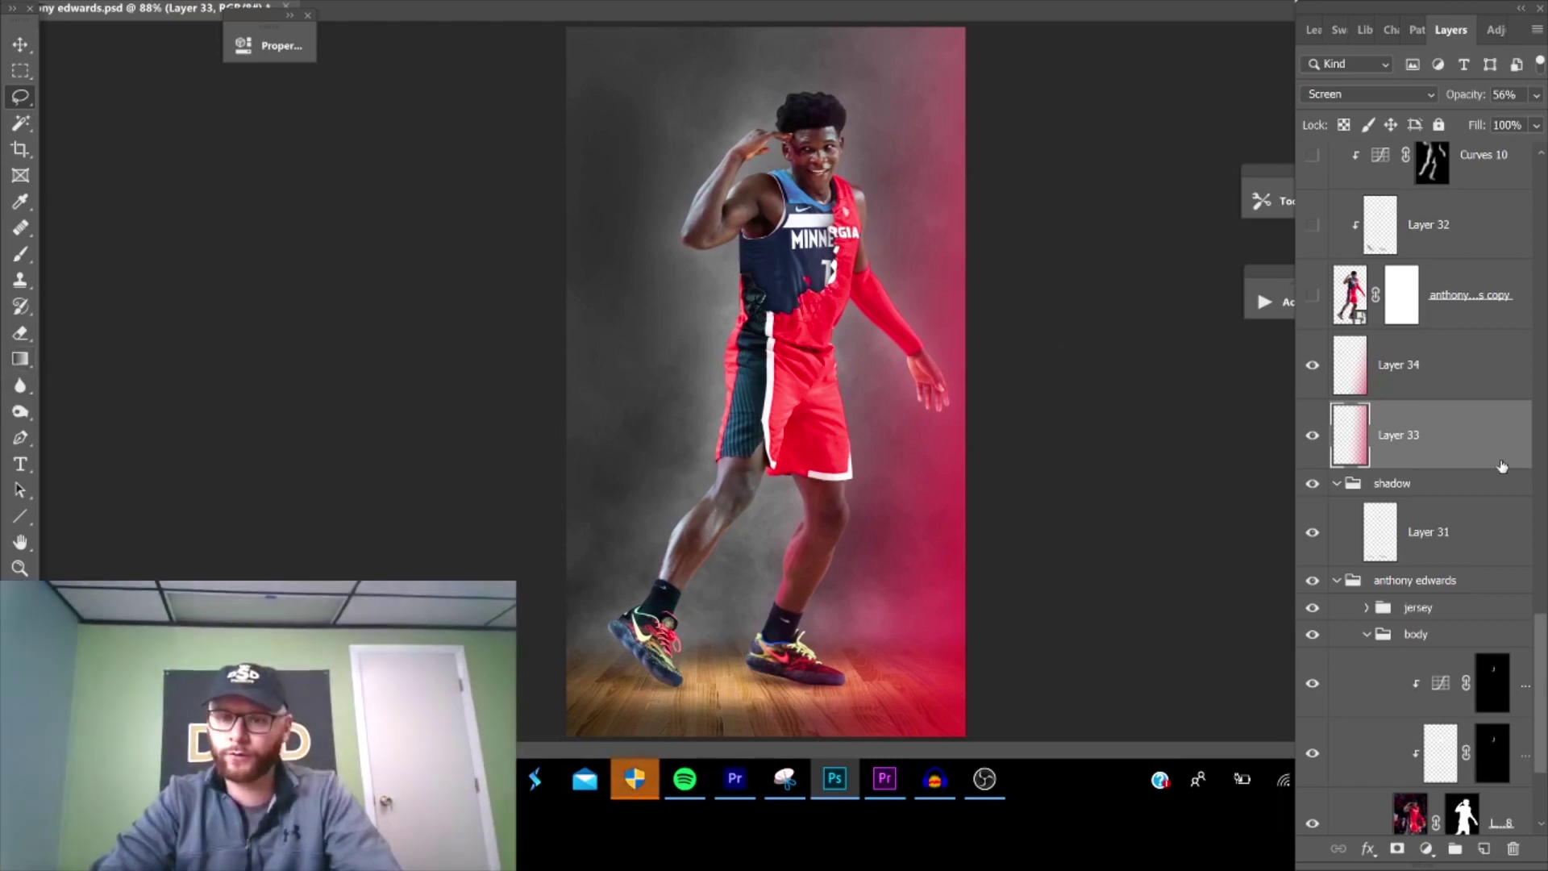
left_click(1461, 379)
left_click(1437, 437)
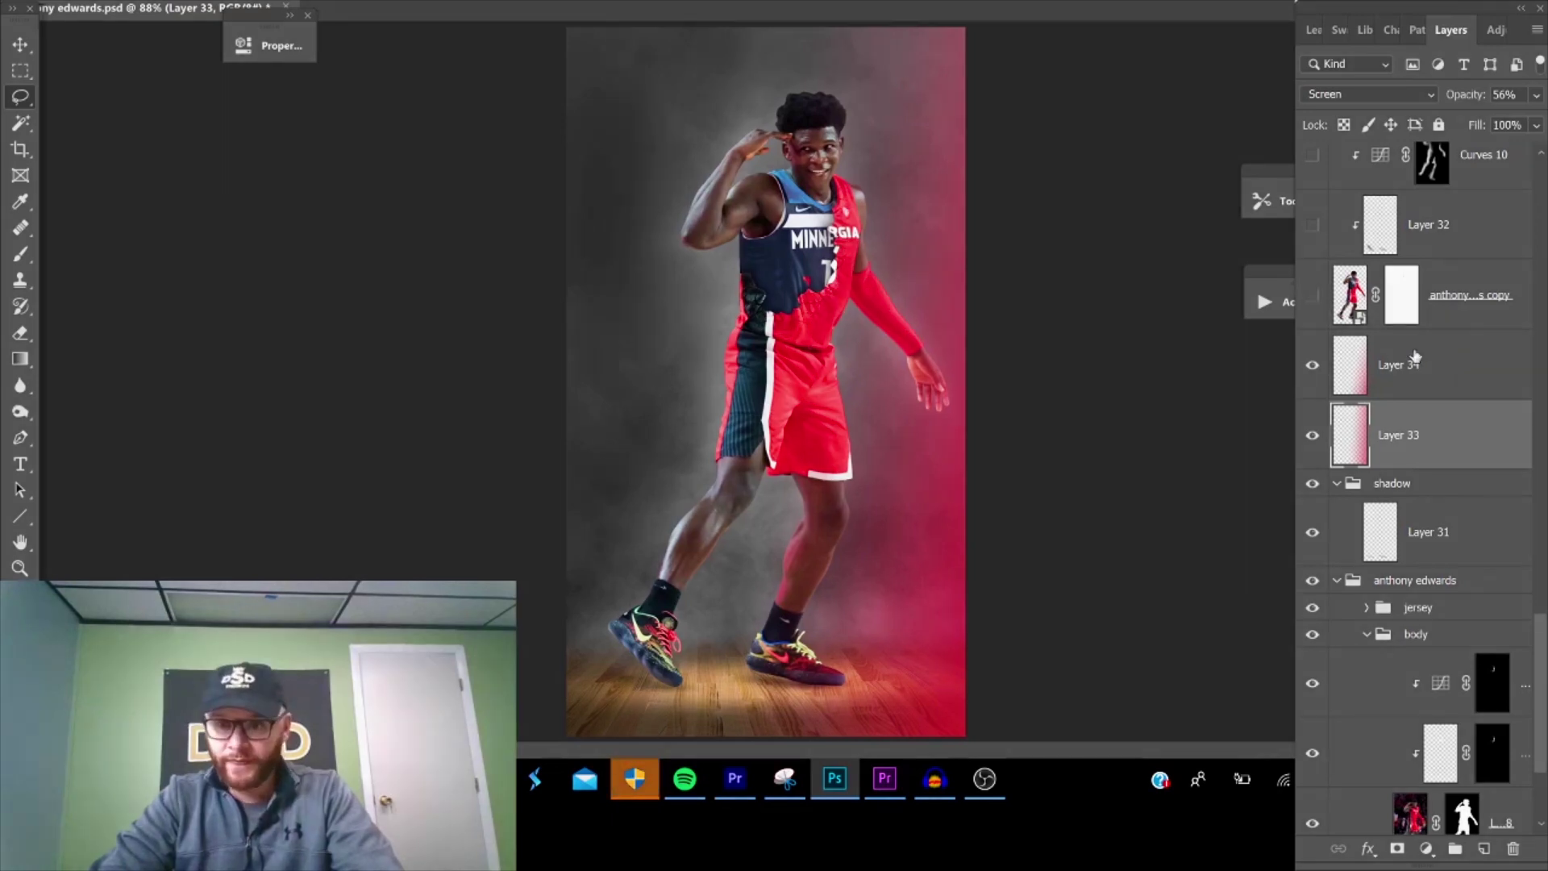
- Show and select the merged anthony edwards copy layer above the red glow, and collapse the original anthony edwards group
key("alt+bracketright")
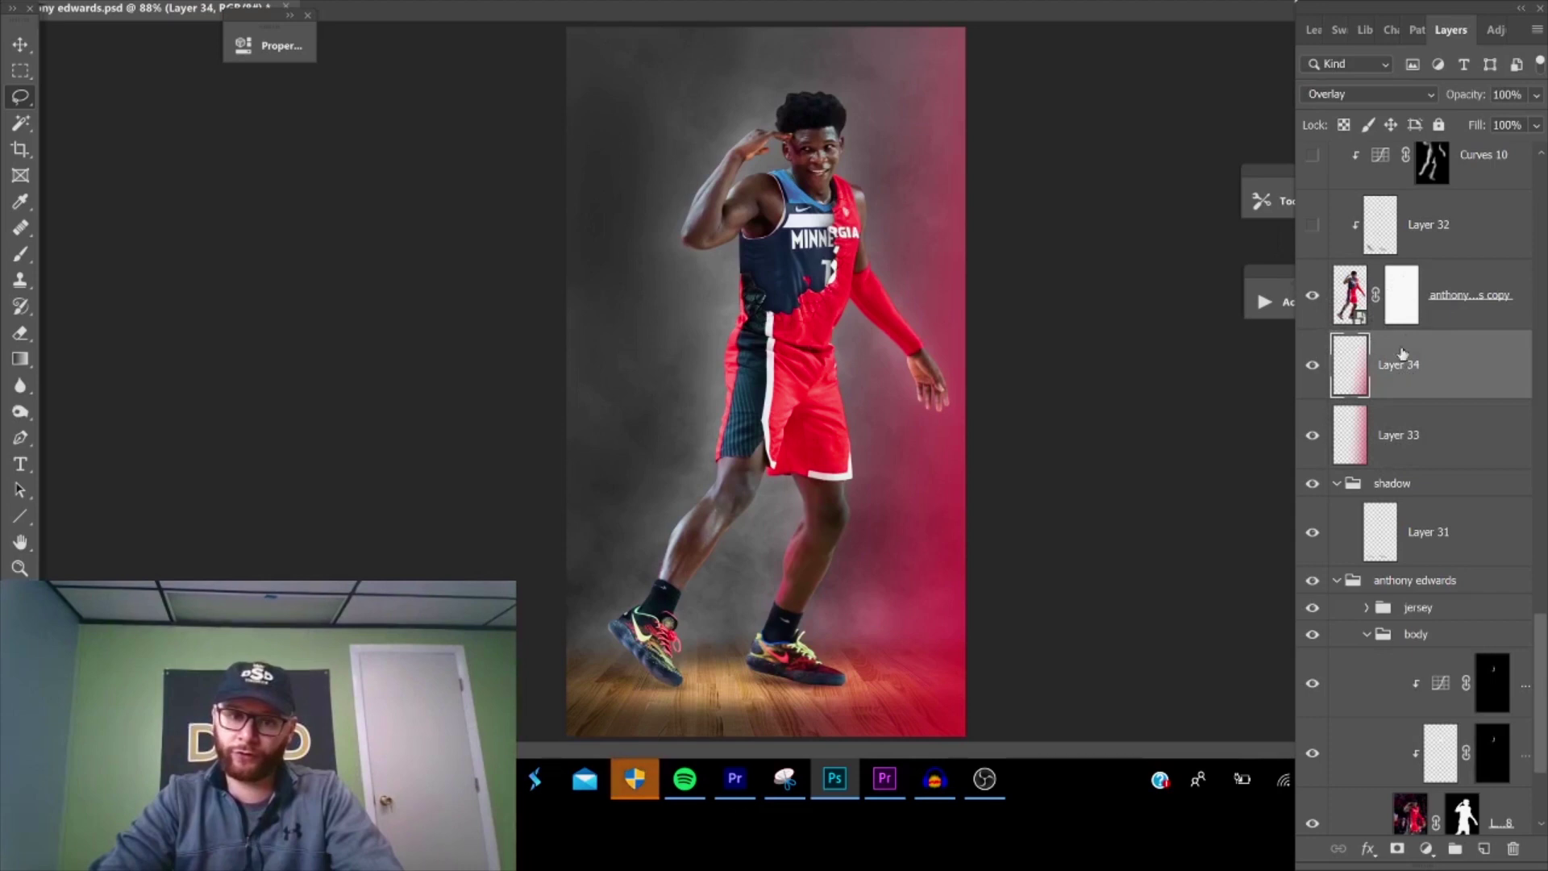
scroll(1405, 373, "up", 3)
left_click(1509, 508)
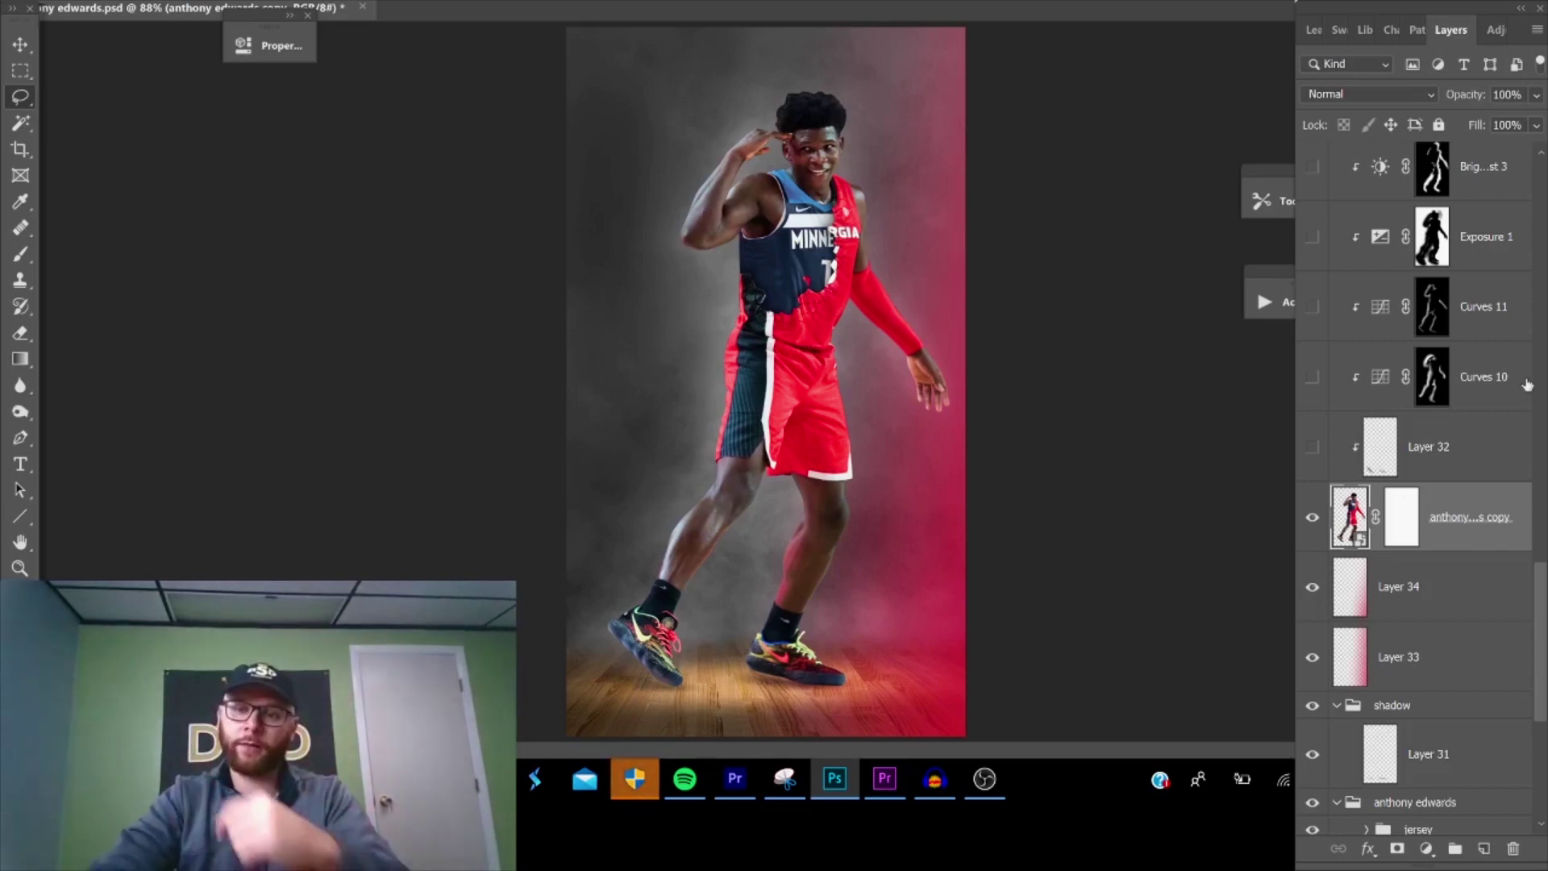
scroll(1336, 584, "down", 3)
left_click(1335, 582)
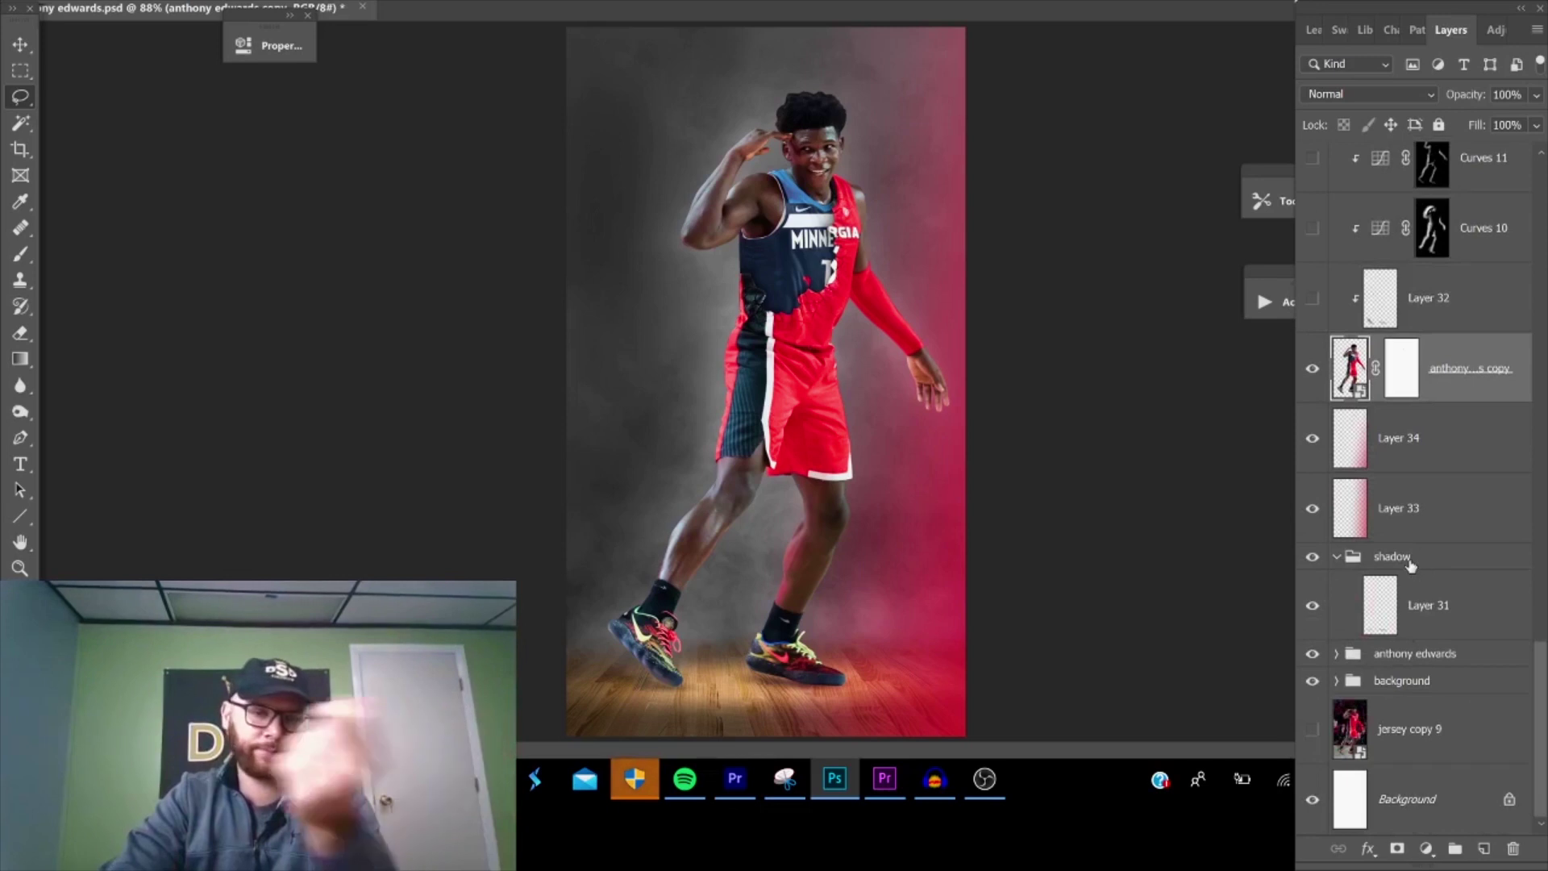
- Show Layer 32 and the masked Curves 10 and Curves 11 adjustments clipped to the merged figure copy
scroll(1413, 477, "up", 2)
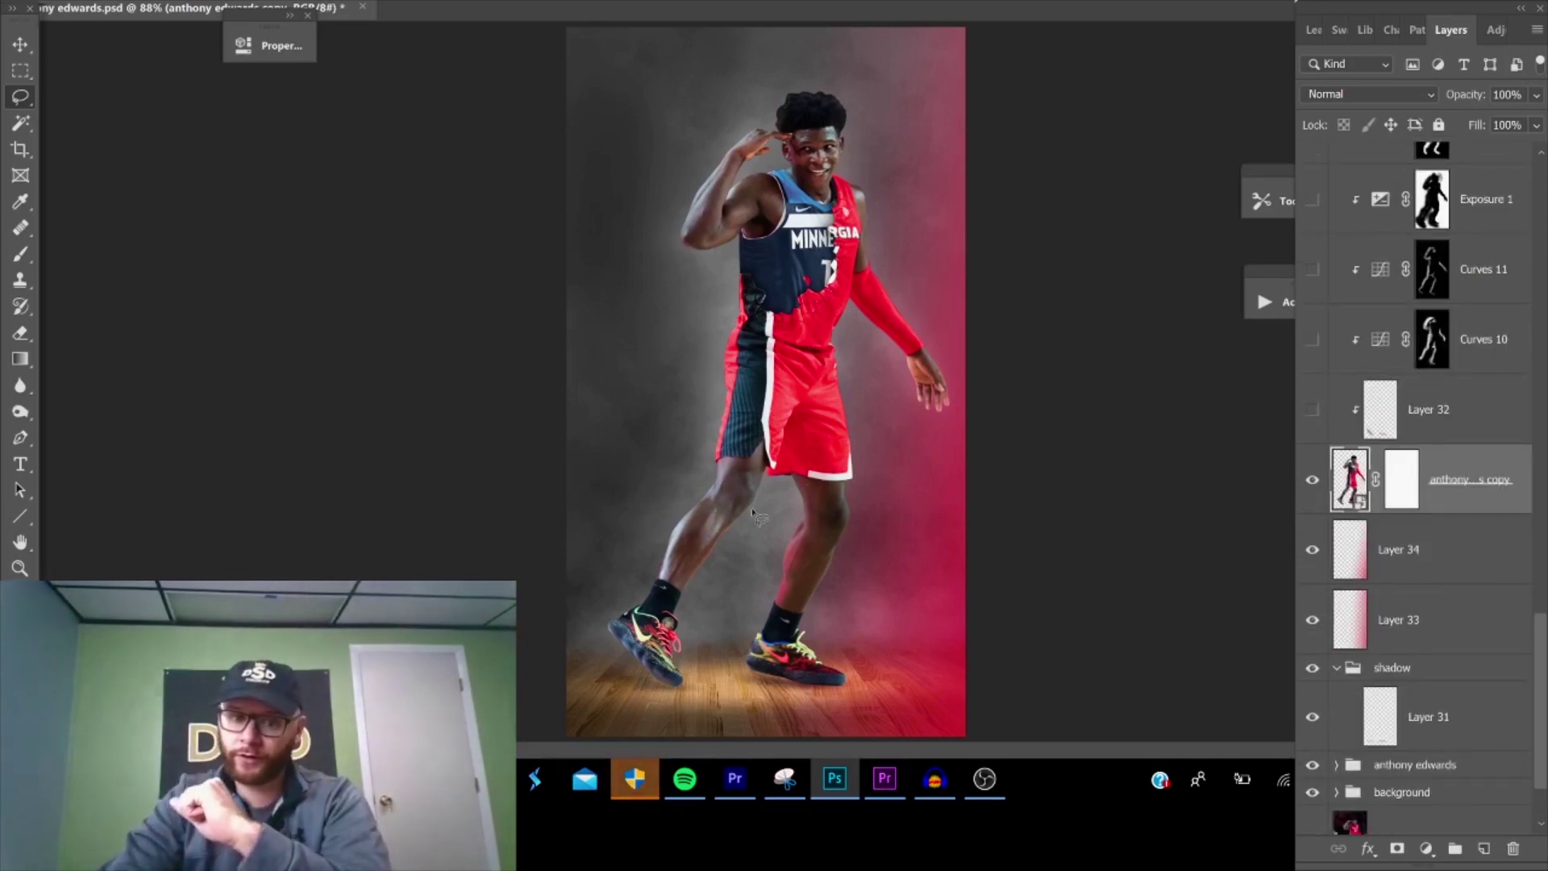
left_click(1311, 415)
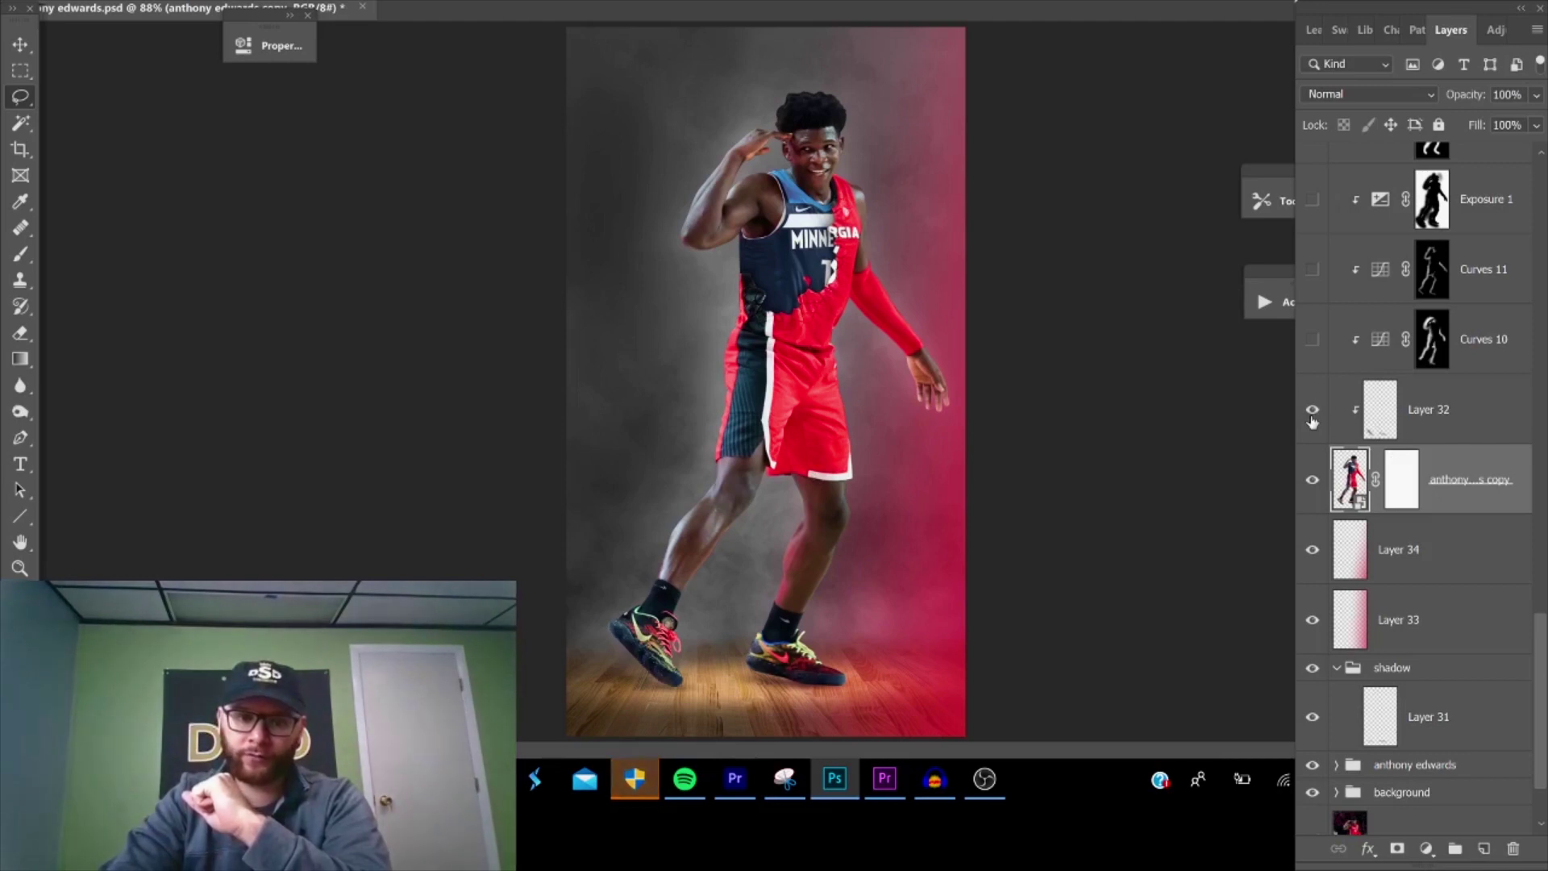
left_click(1313, 339)
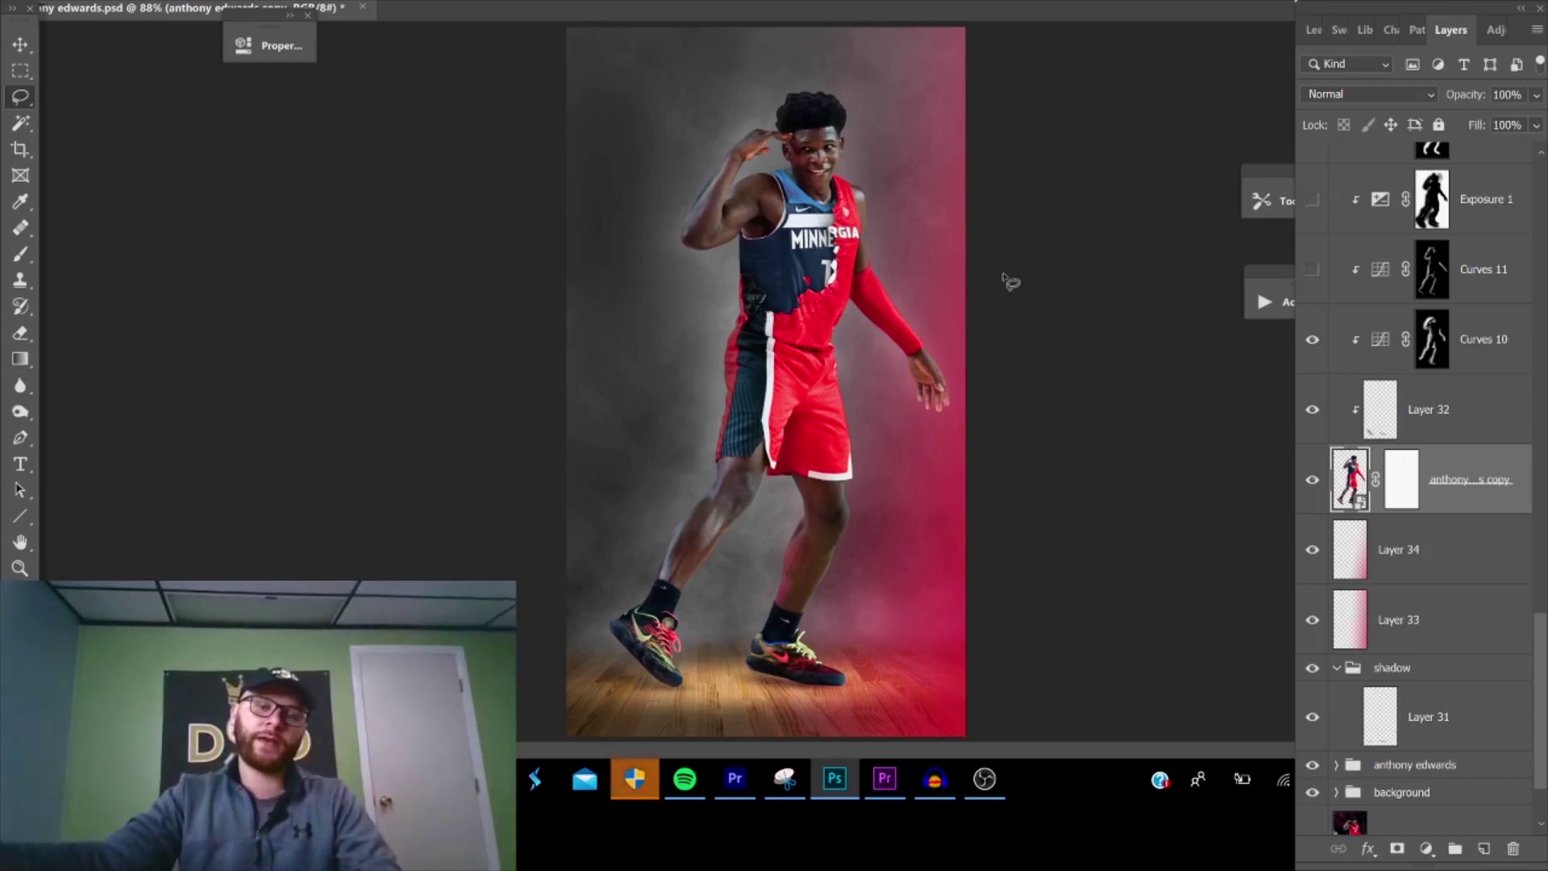
left_click(1312, 269)
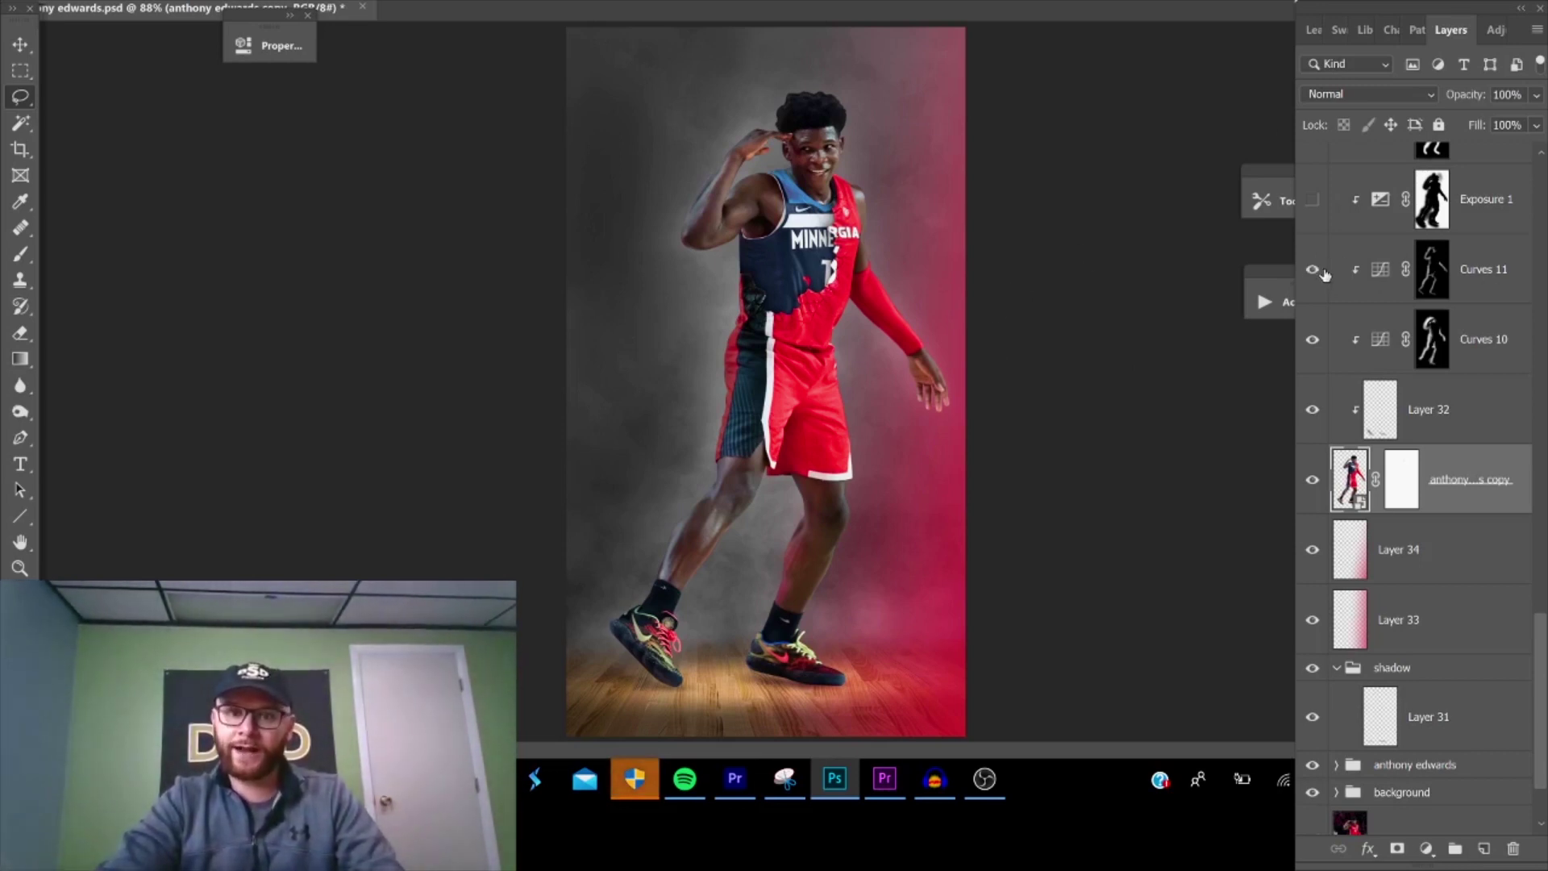
- Show the clipped Exposure 1, Brightness/Contrast 3 and two Hue/Saturation adjustments that build the figure's red rim light
scroll(1326, 278, "up", 2)
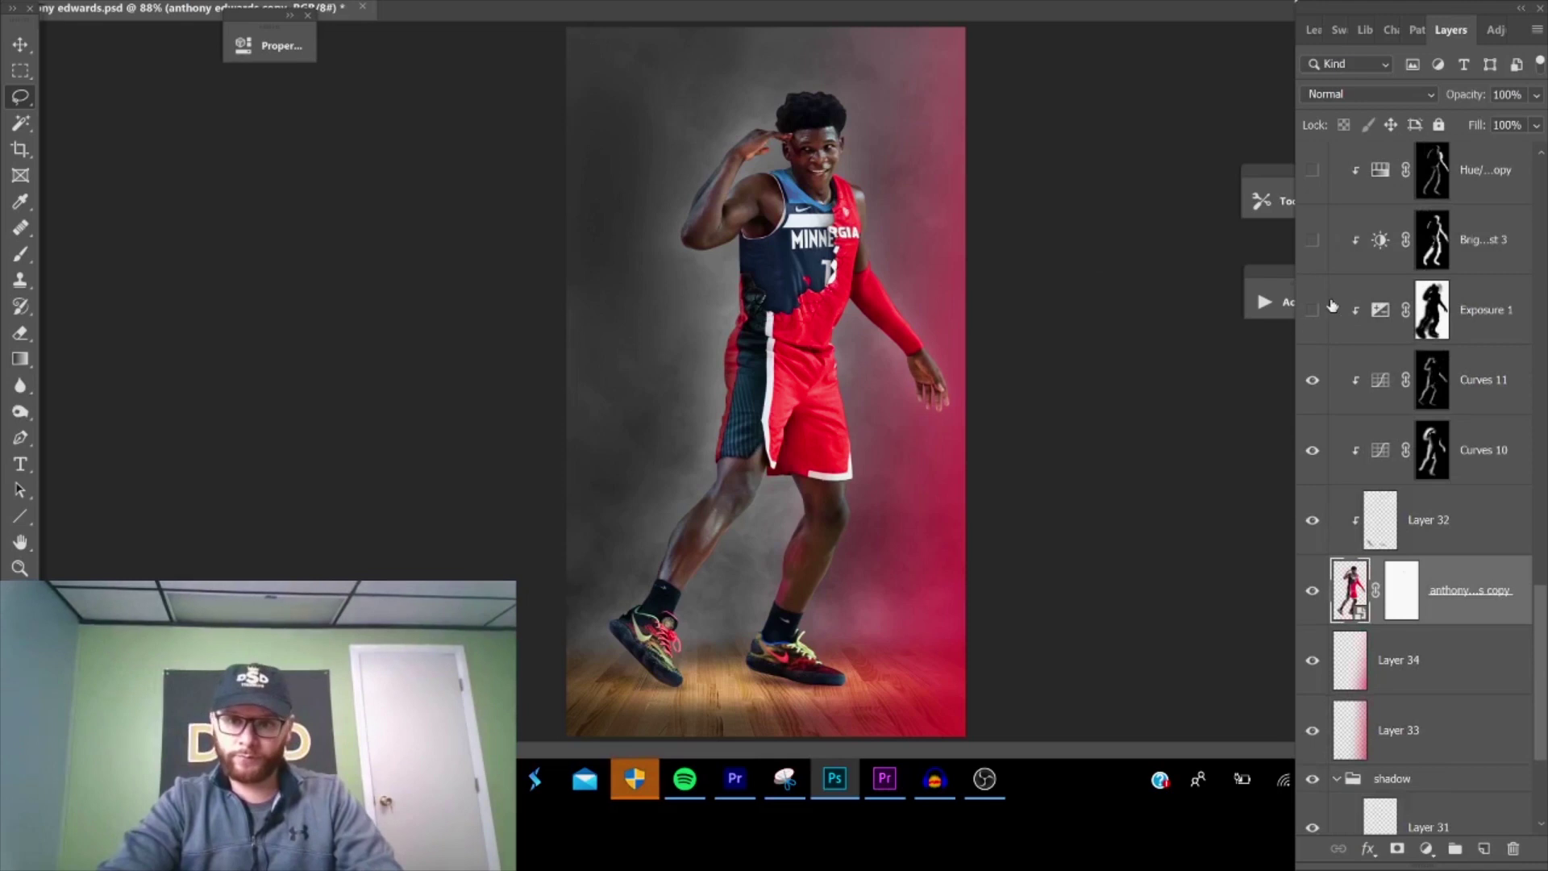
left_click(1313, 311)
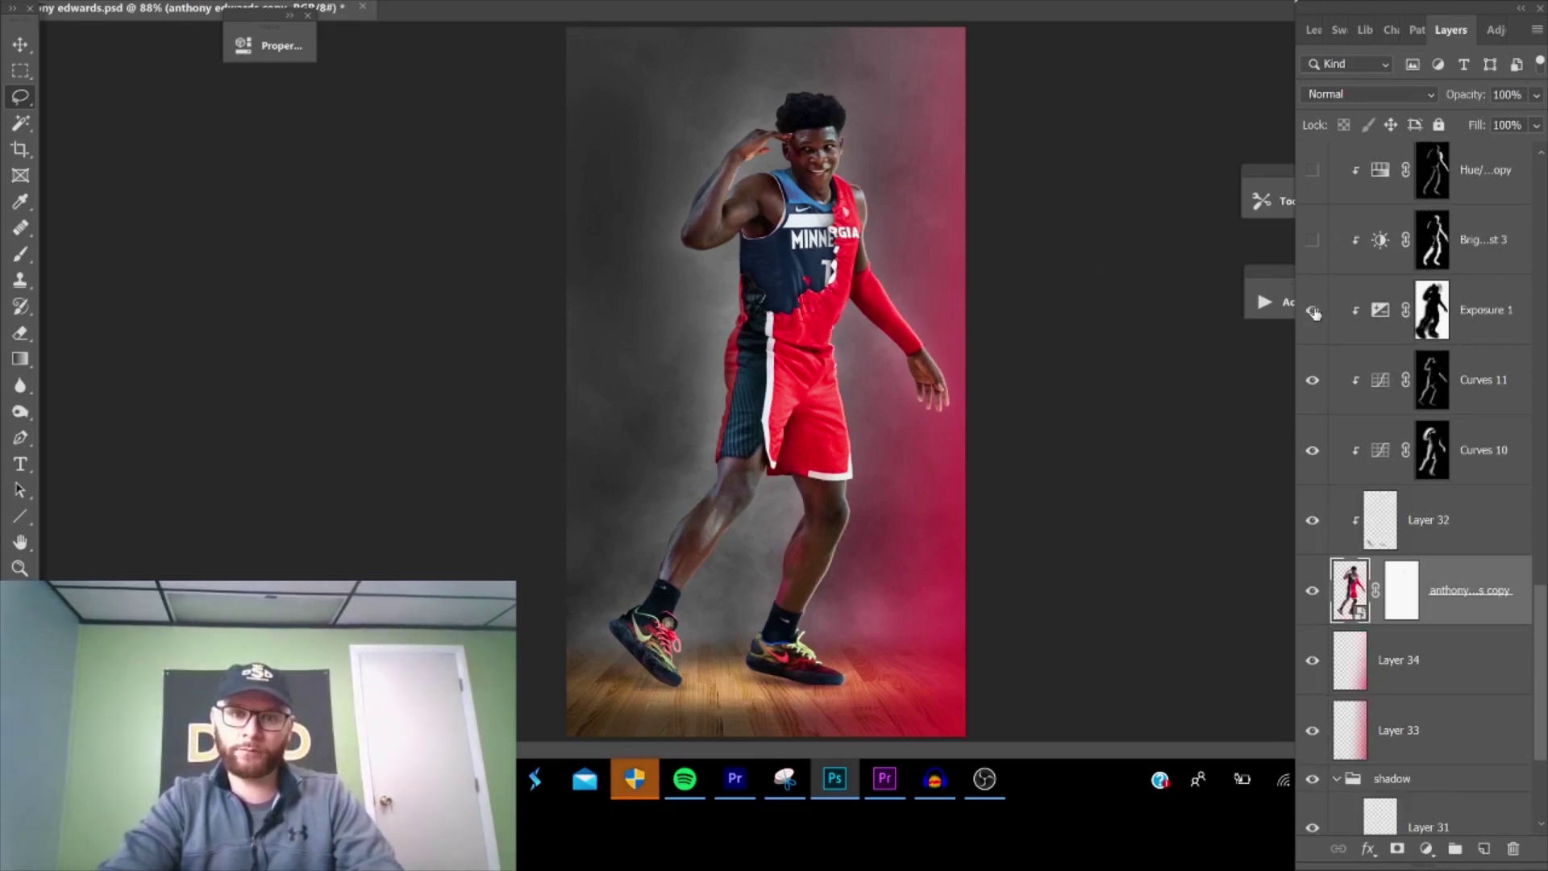
left_click(1313, 240)
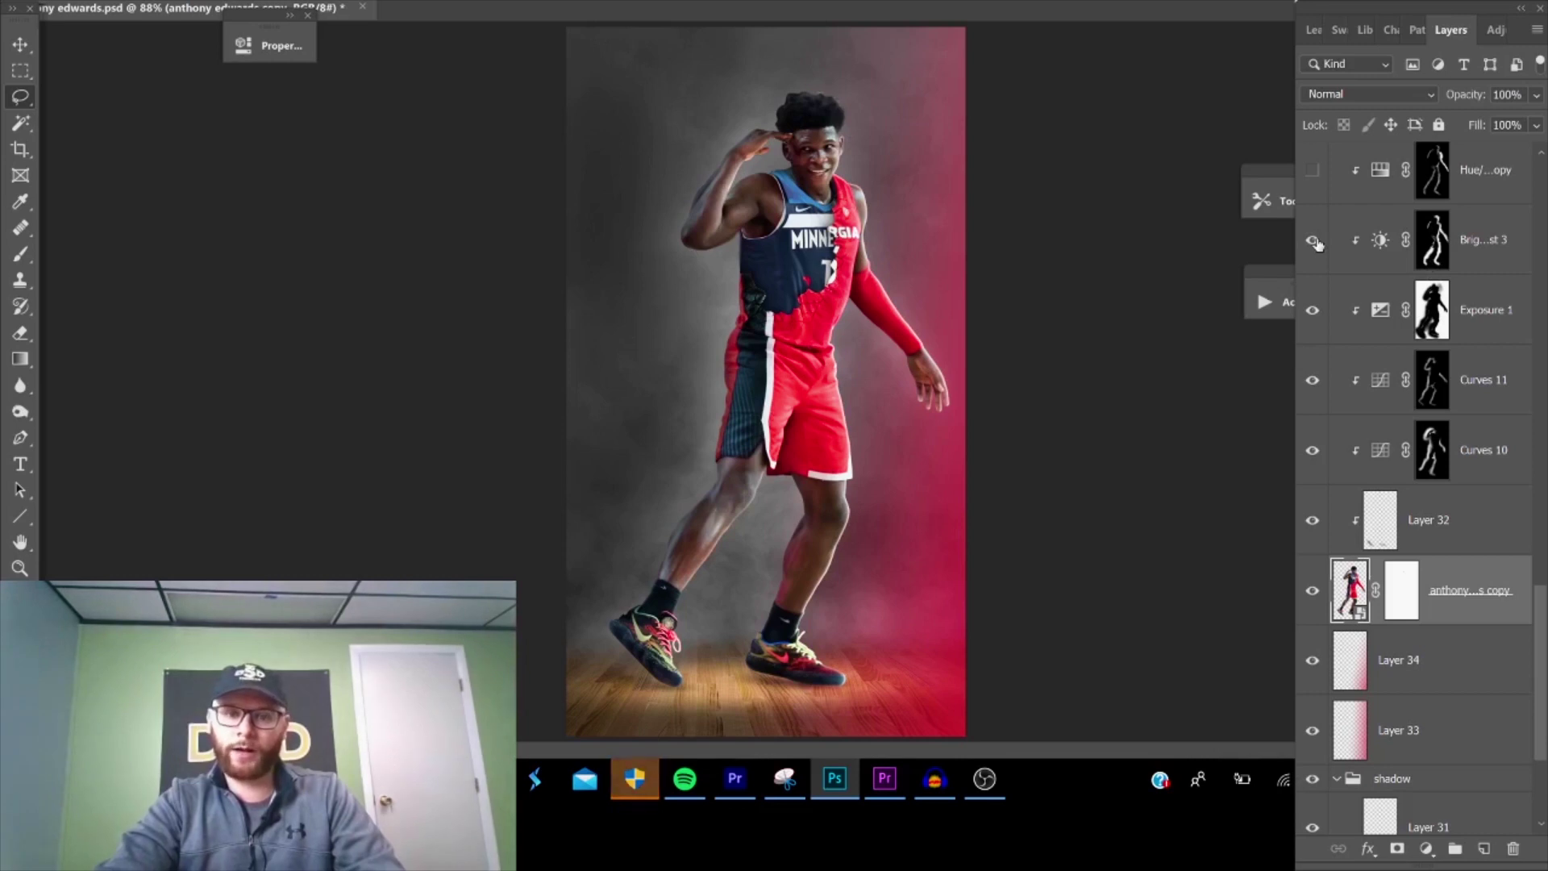
scroll(1320, 202, "up", 2)
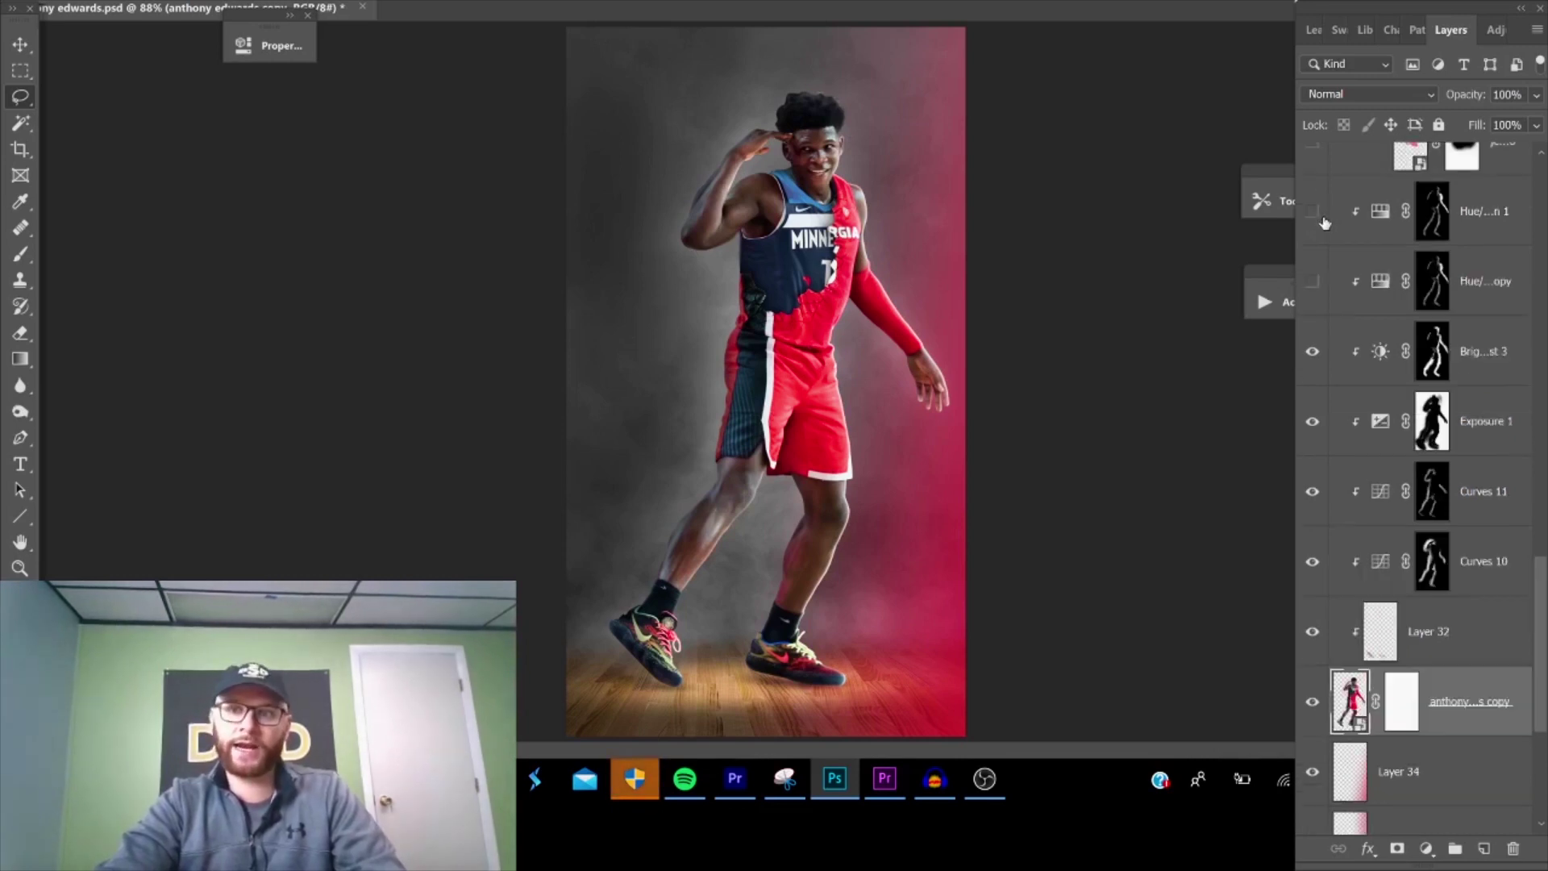
left_click(1313, 282)
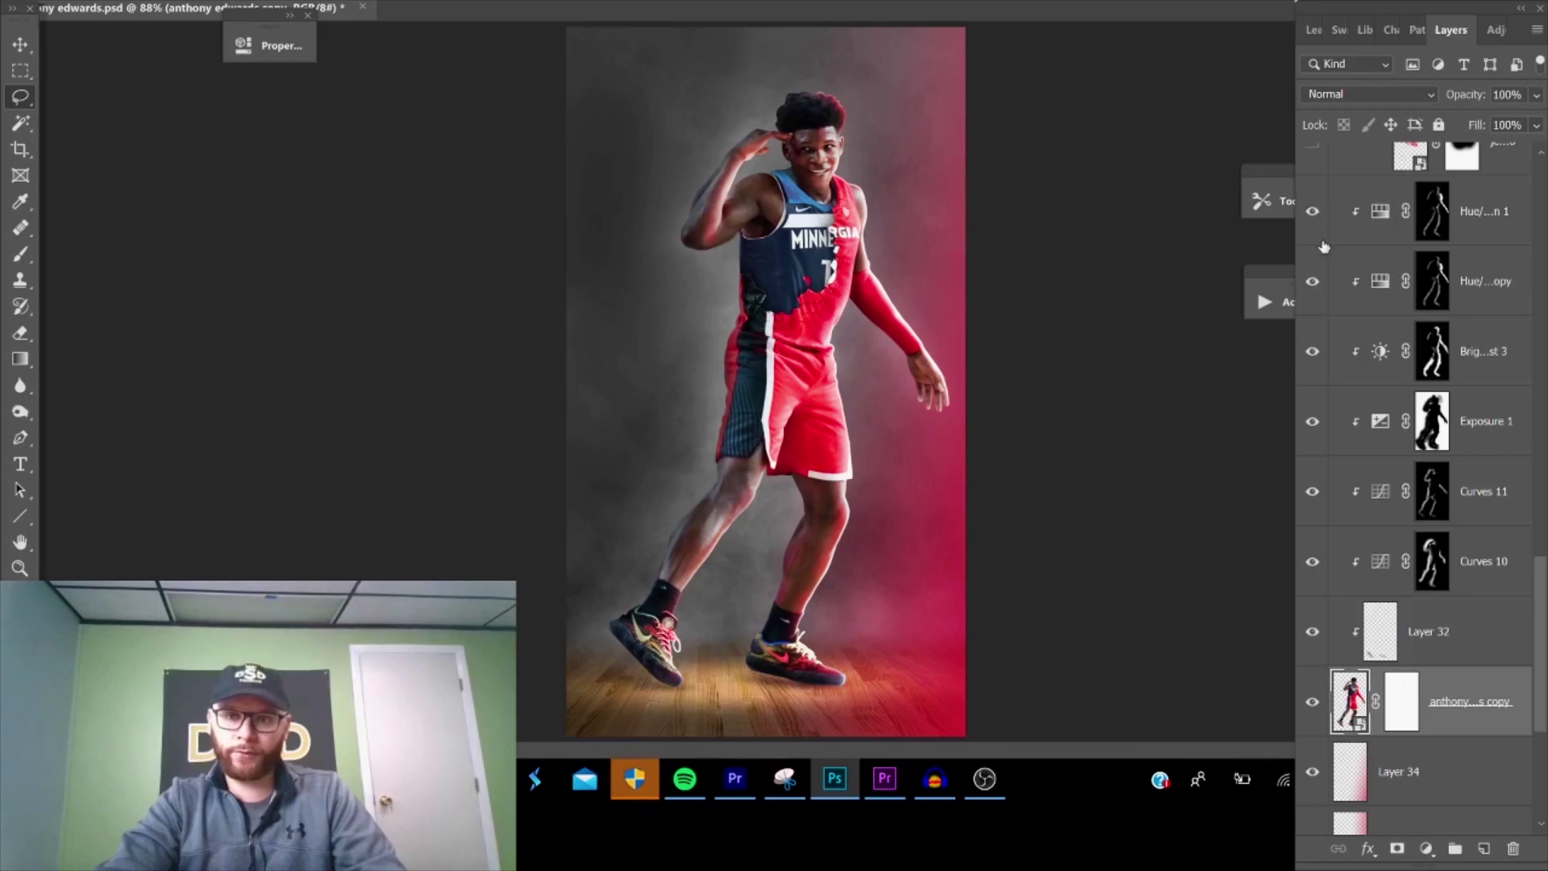
- Show Layer 28, the pink Layer 35 and the masked Brightness/Contrast 5 adjustment above the fog group
scroll(1496, 422, "up", 6)
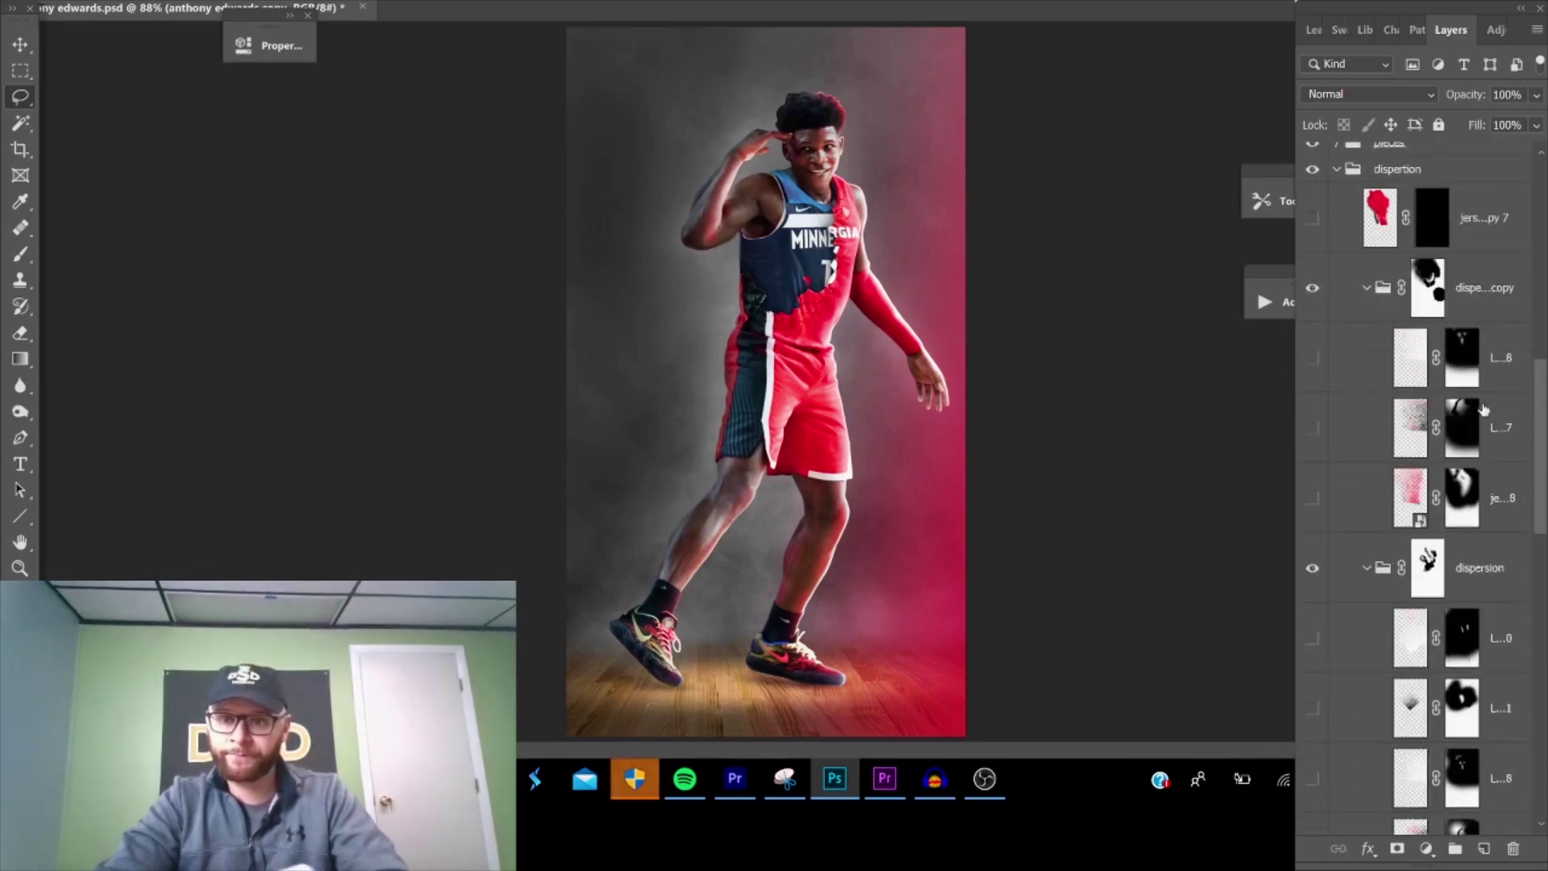
scroll(1497, 422, "up", 6)
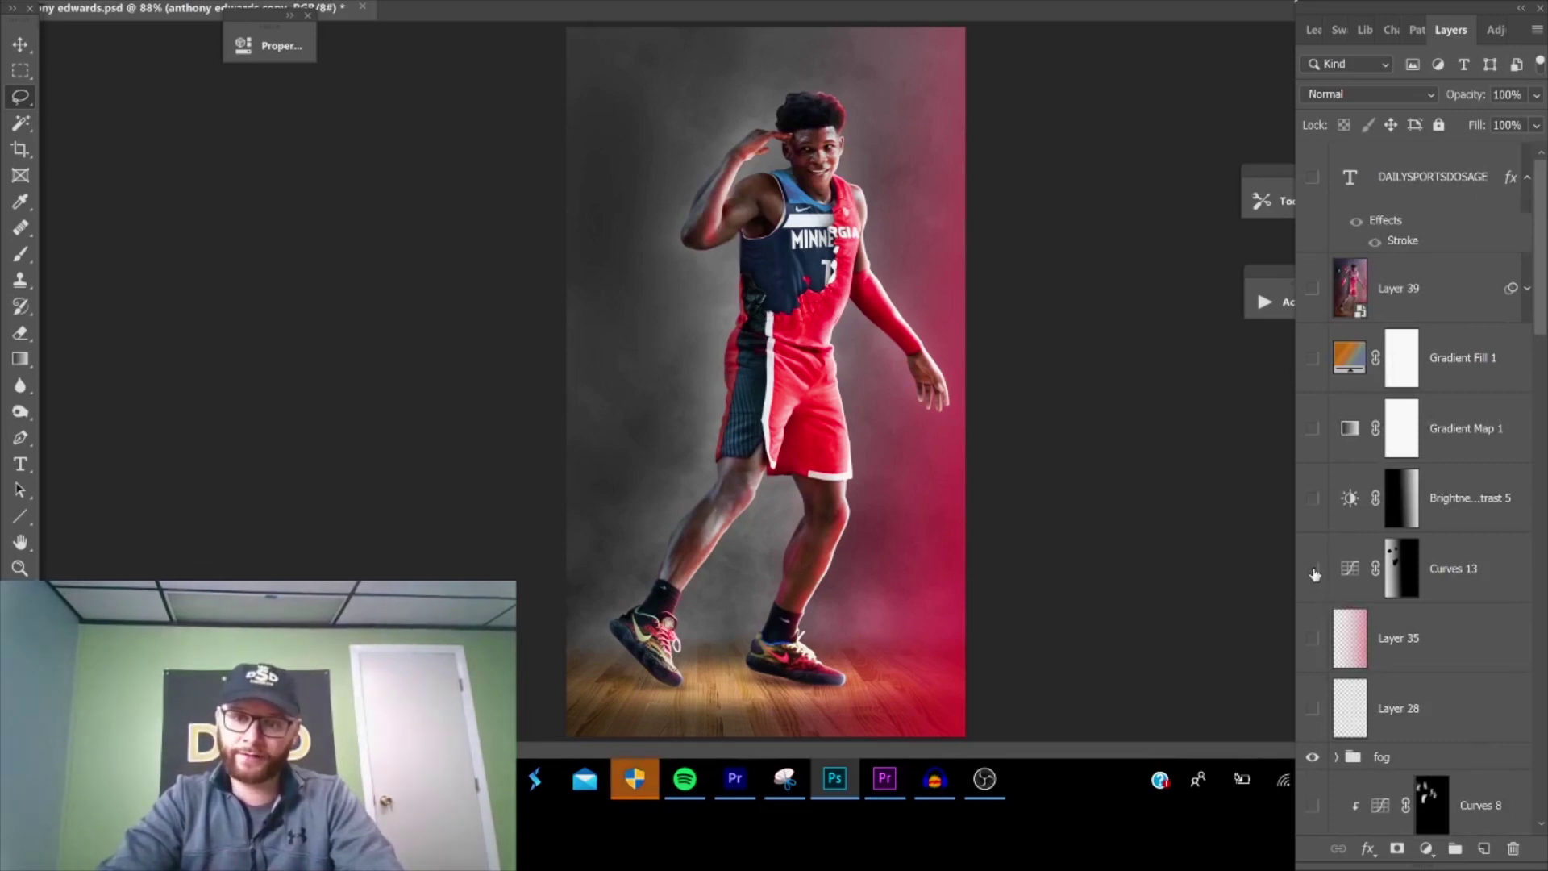
left_click(1321, 706)
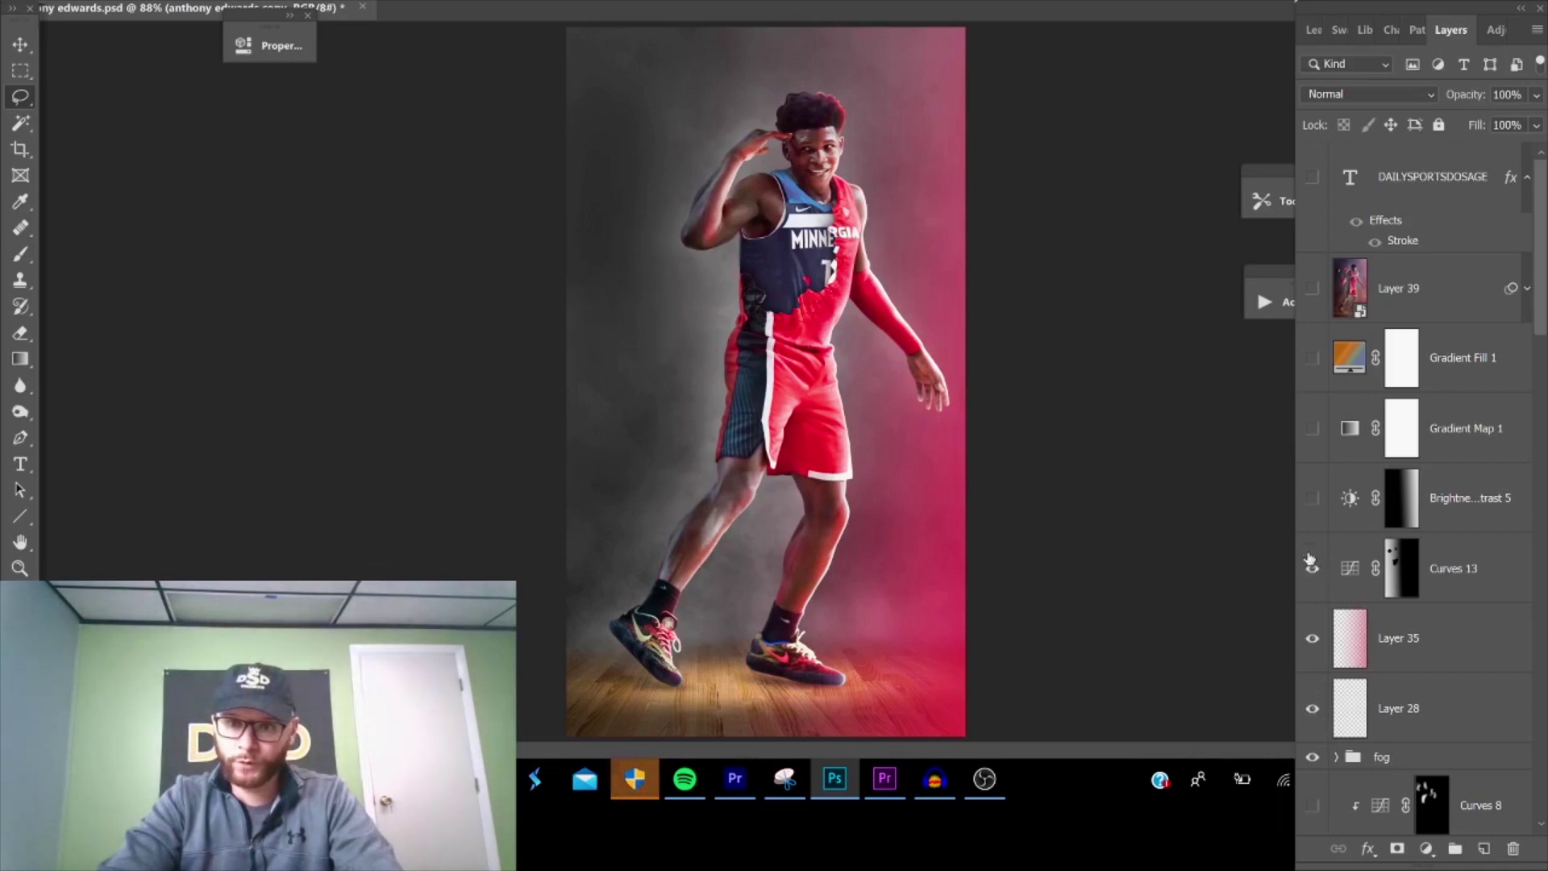
left_click(1313, 498)
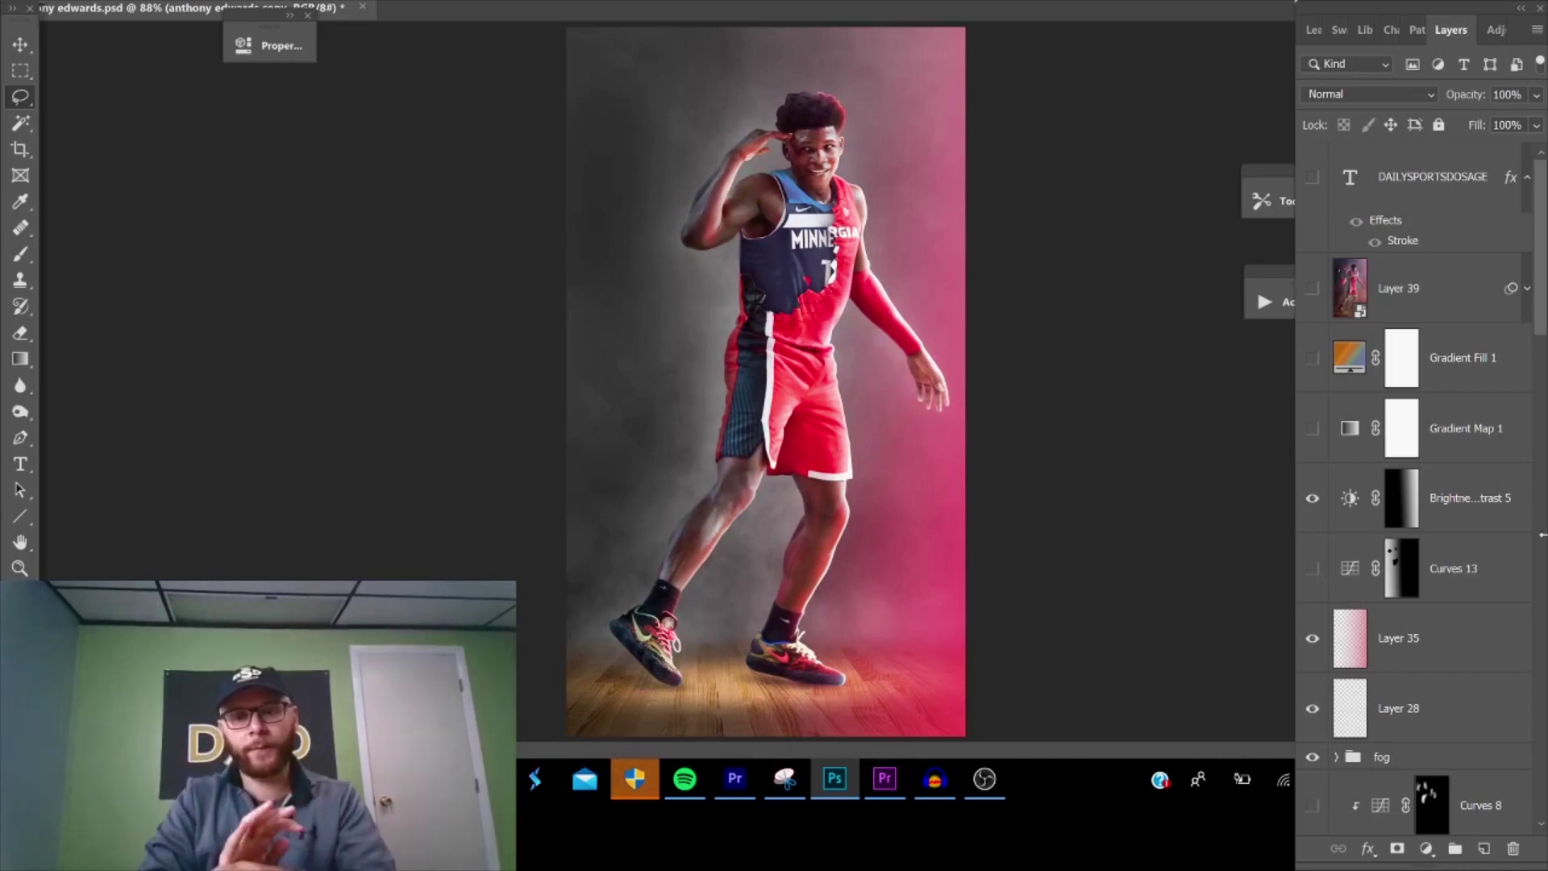
- Review the figure's clipped adjustments and the hidden layers inside the two masked dispersion groups
scroll(1419, 484, "down", 4)
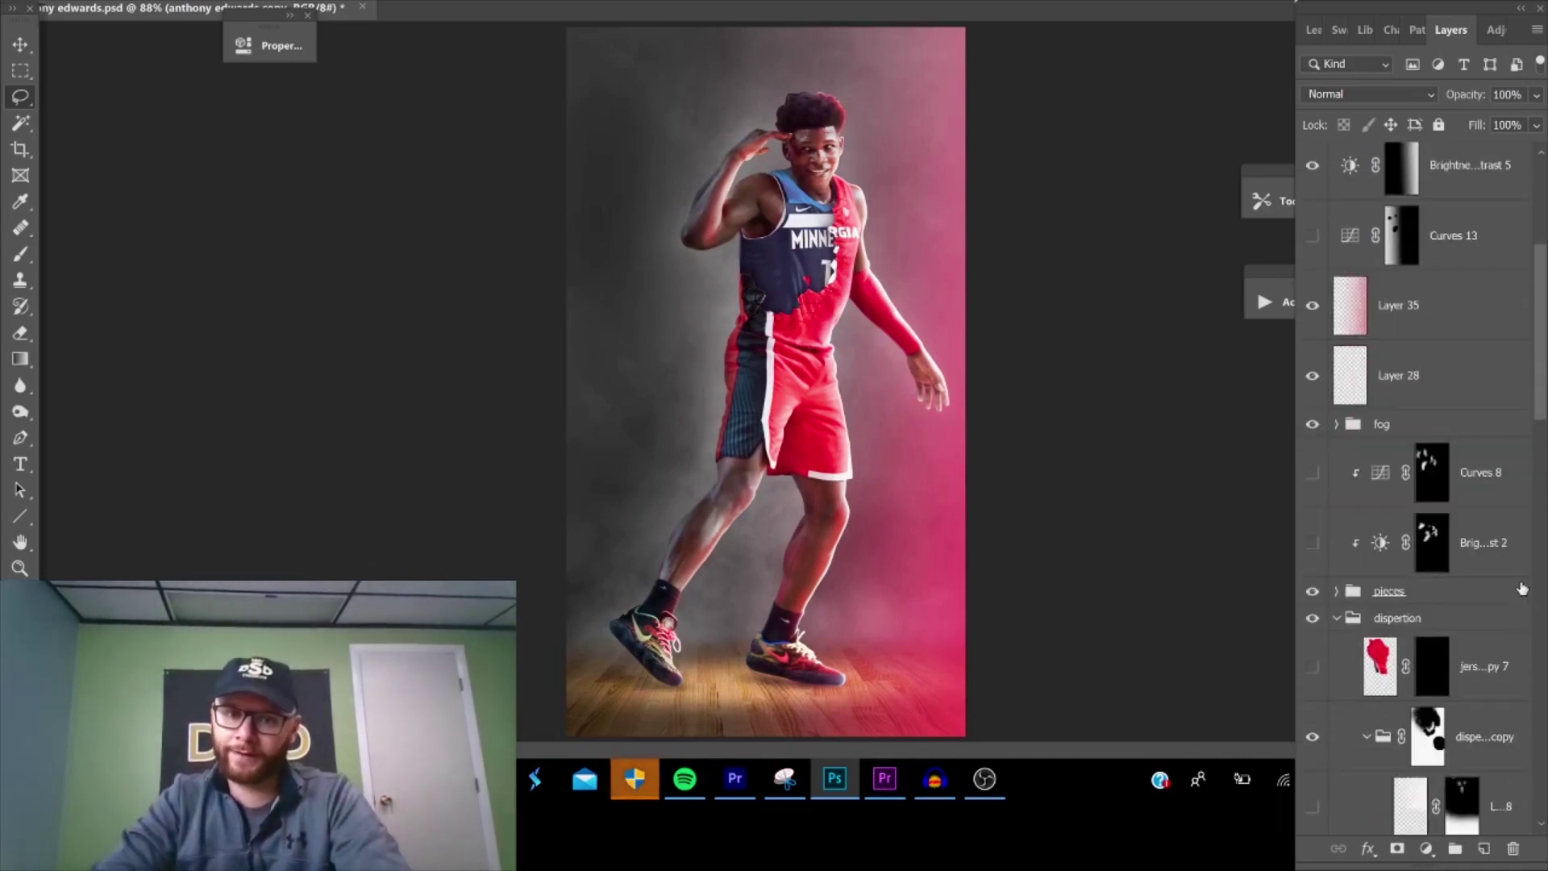
scroll(1419, 483, "down", 9)
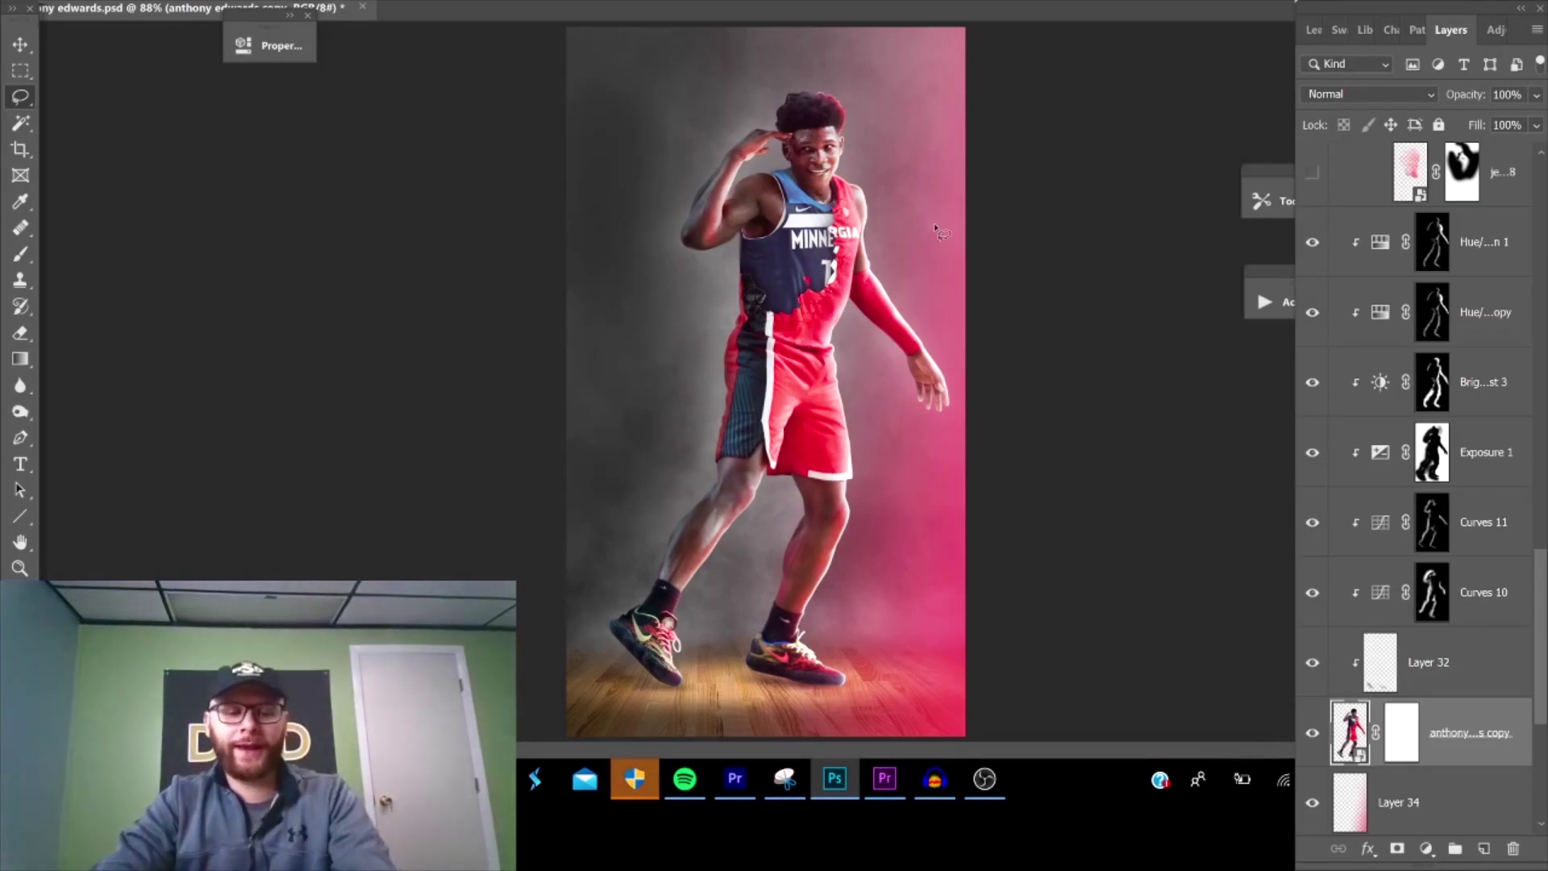
scroll(1375, 524, "up", 3)
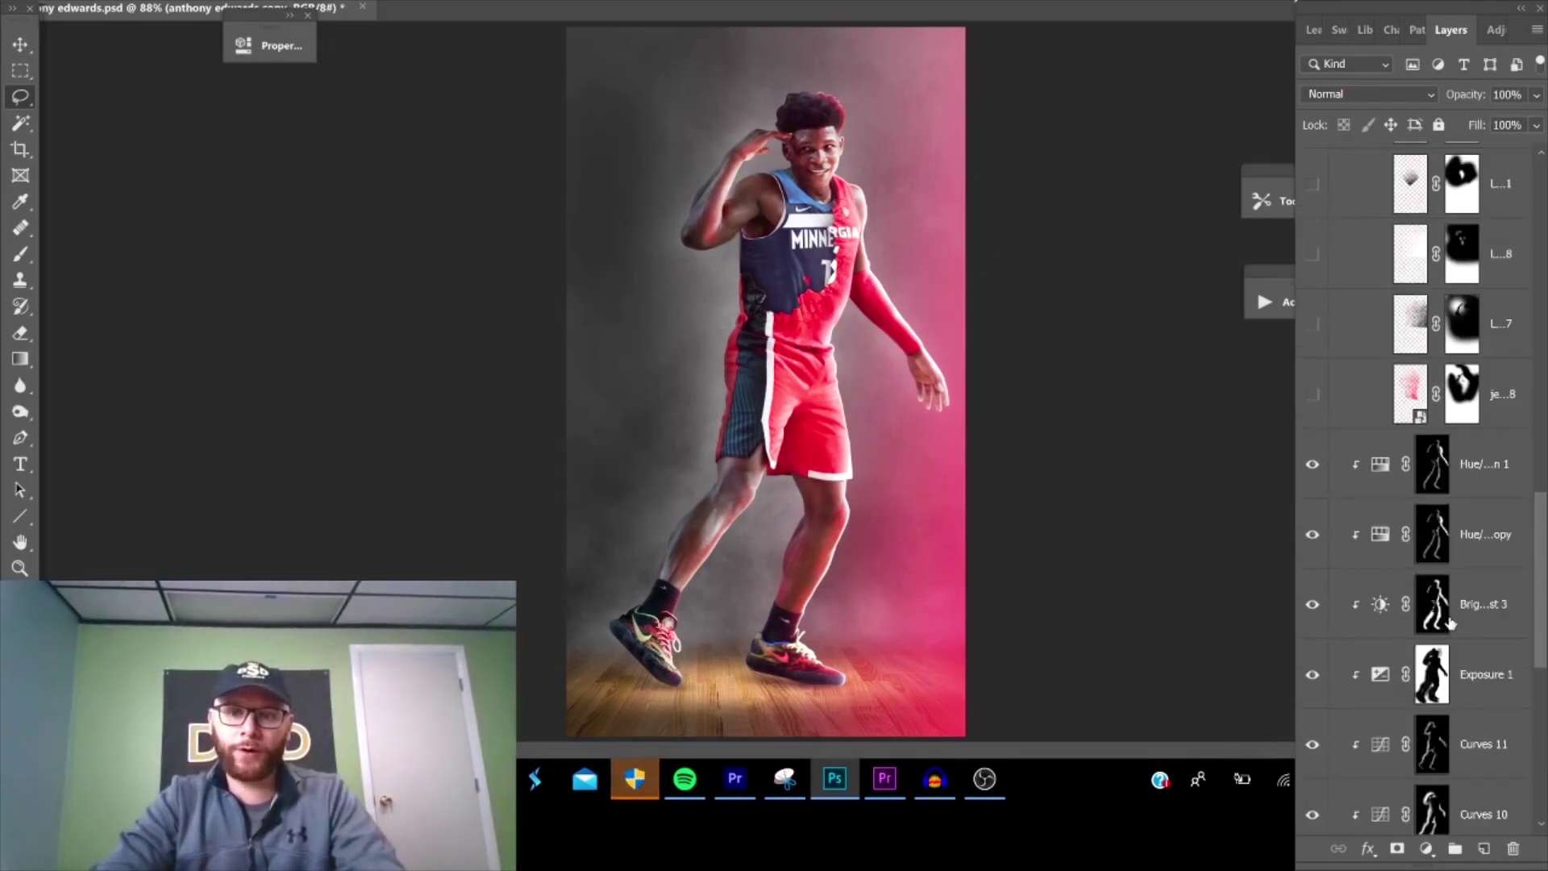
scroll(1376, 532, "up", 2)
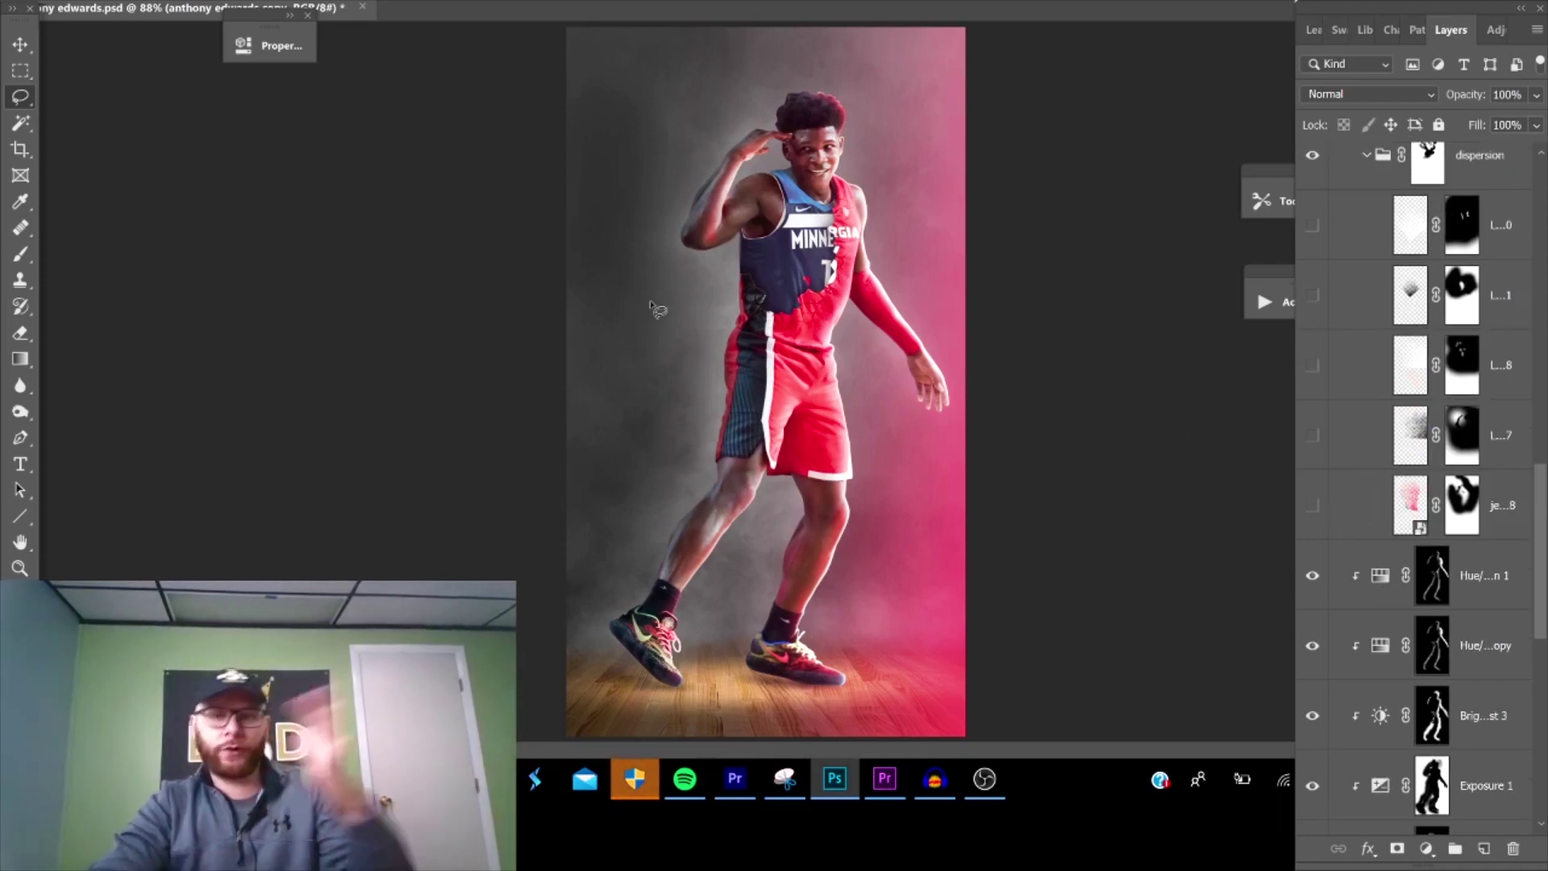
scroll(1314, 520, "up", 2)
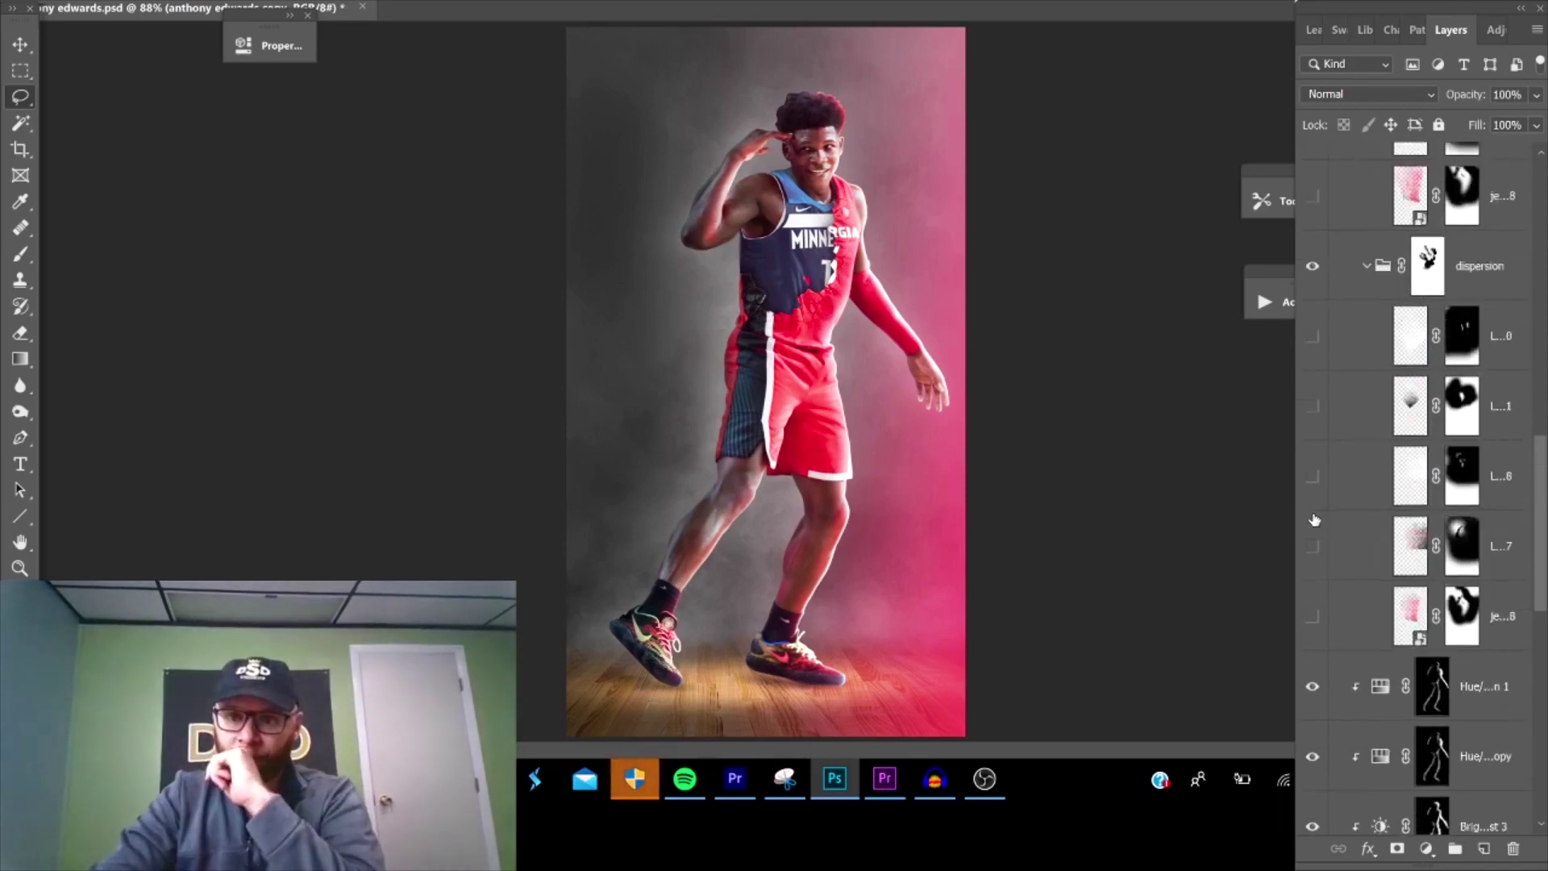
scroll(1314, 520, "up", 5)
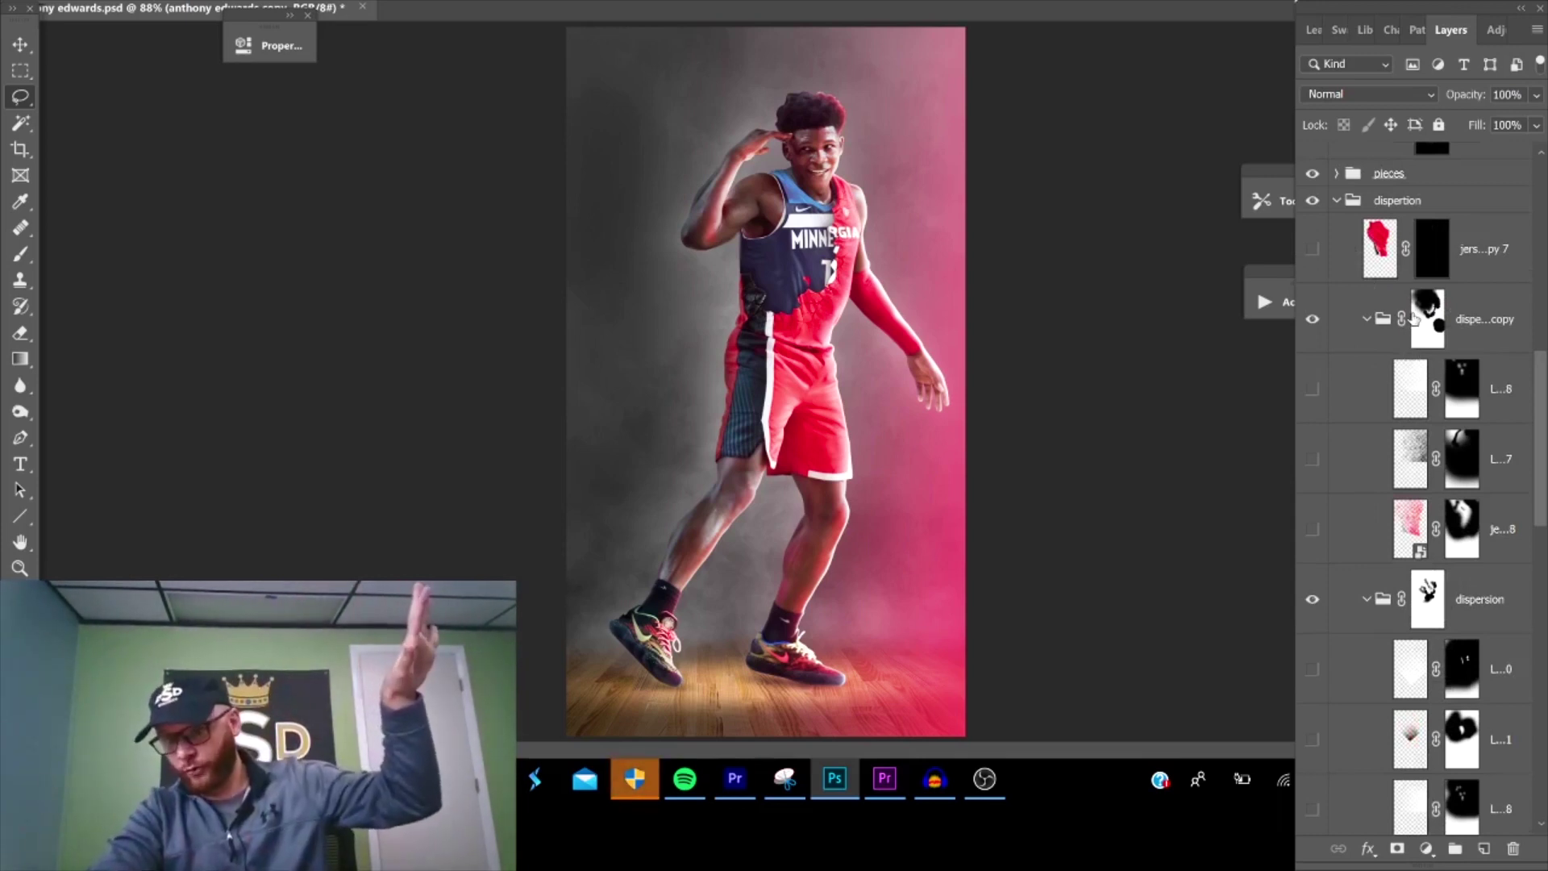
- Expand the pieces group and show its five motion-blurred jersey fragments: jersey copy, copy 3, copy 4, copy 5 and copy 6
scroll(1355, 280, "up", 2)
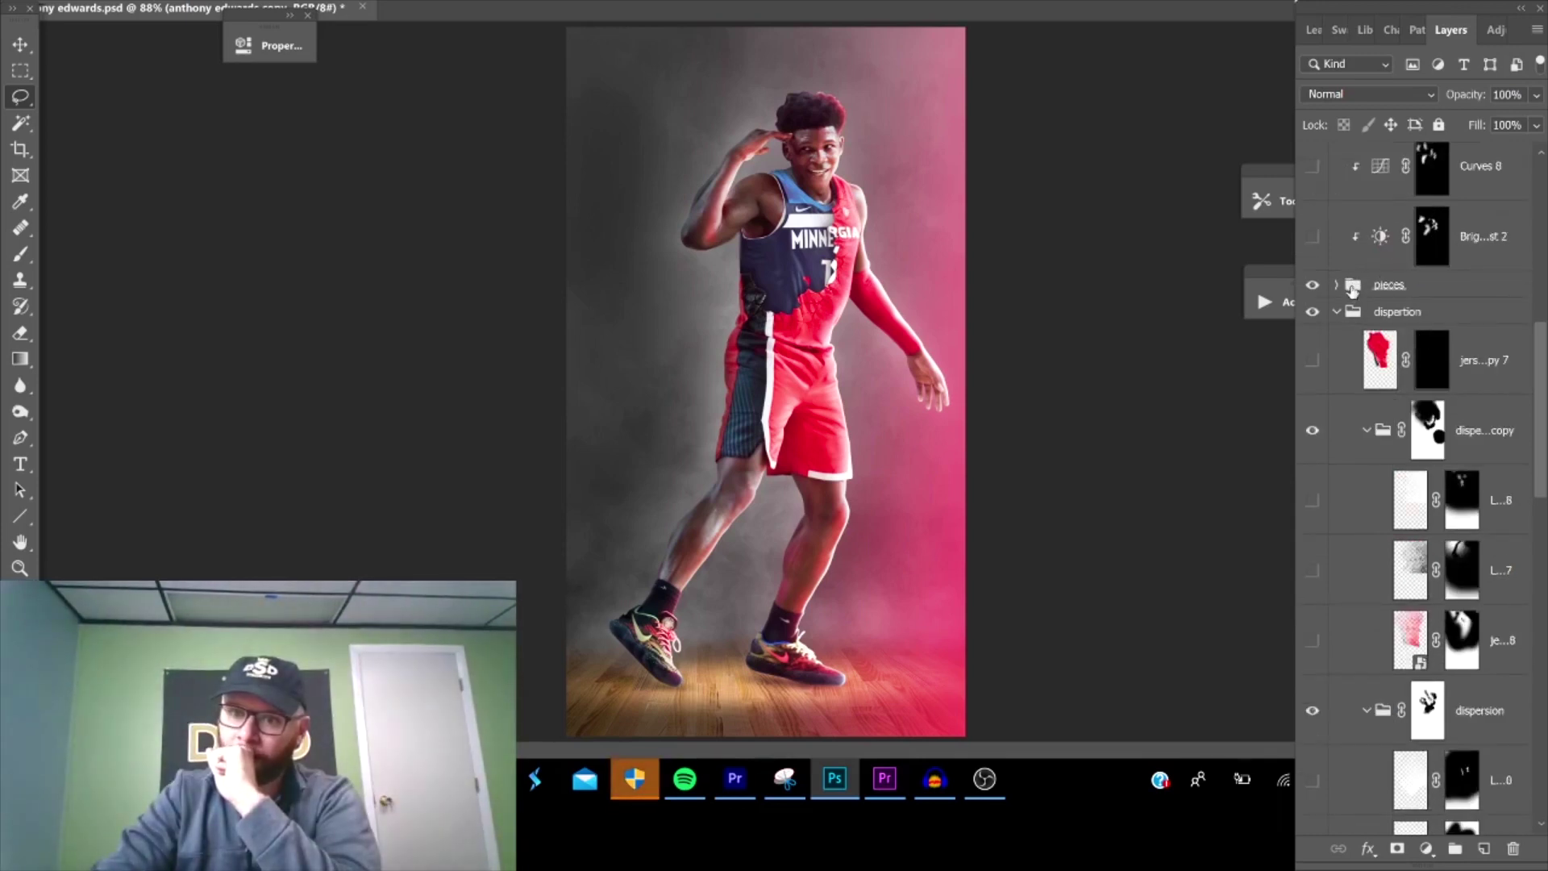
left_click(1336, 285)
left_click(1314, 489)
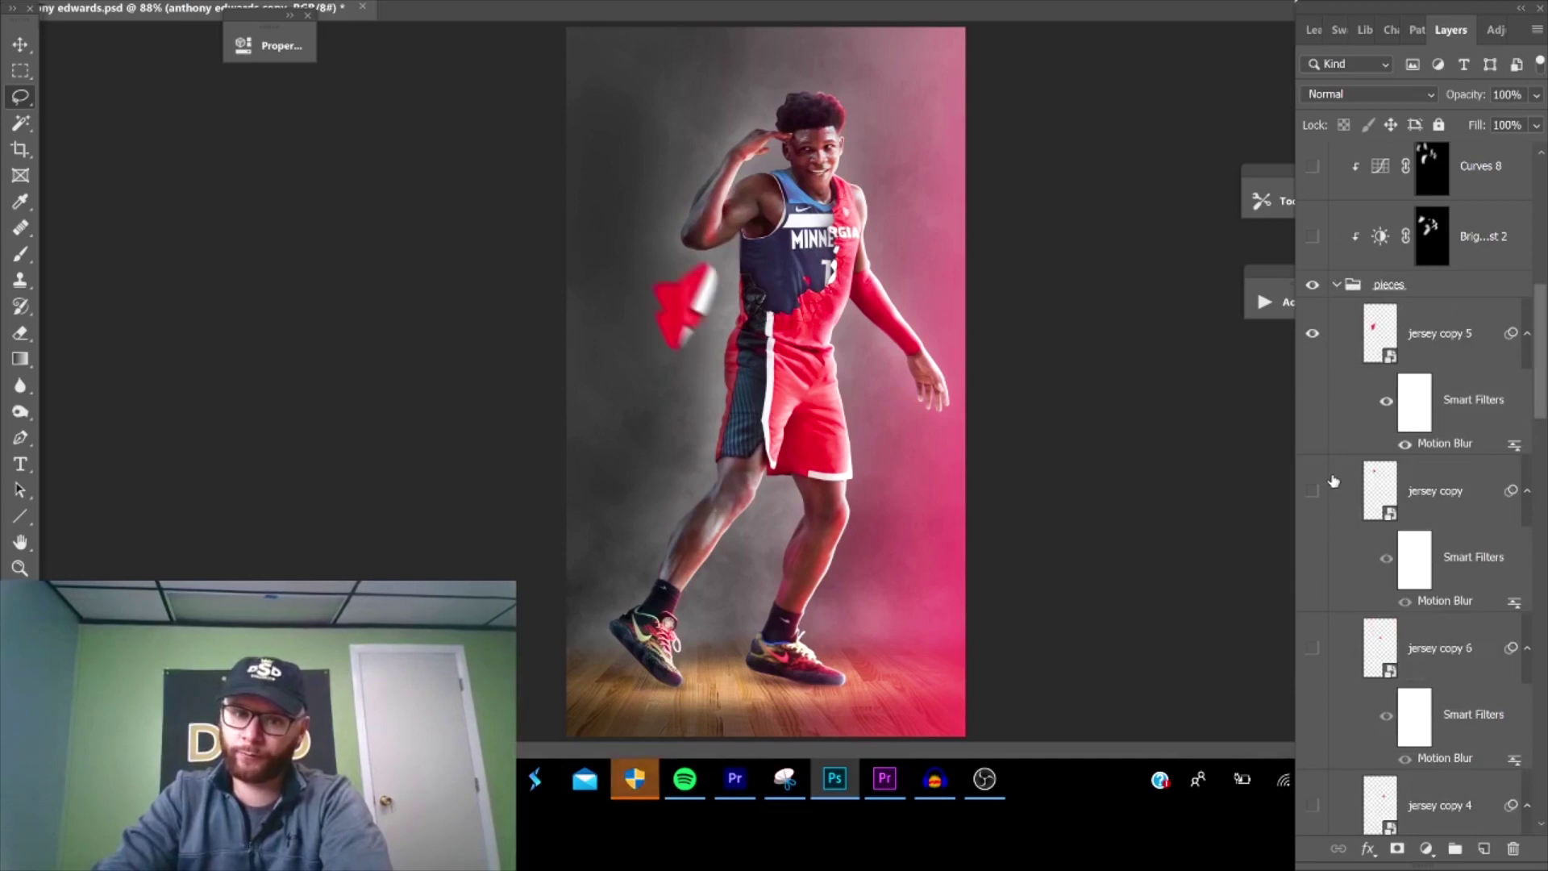
left_click(1325, 500)
left_click(1313, 489)
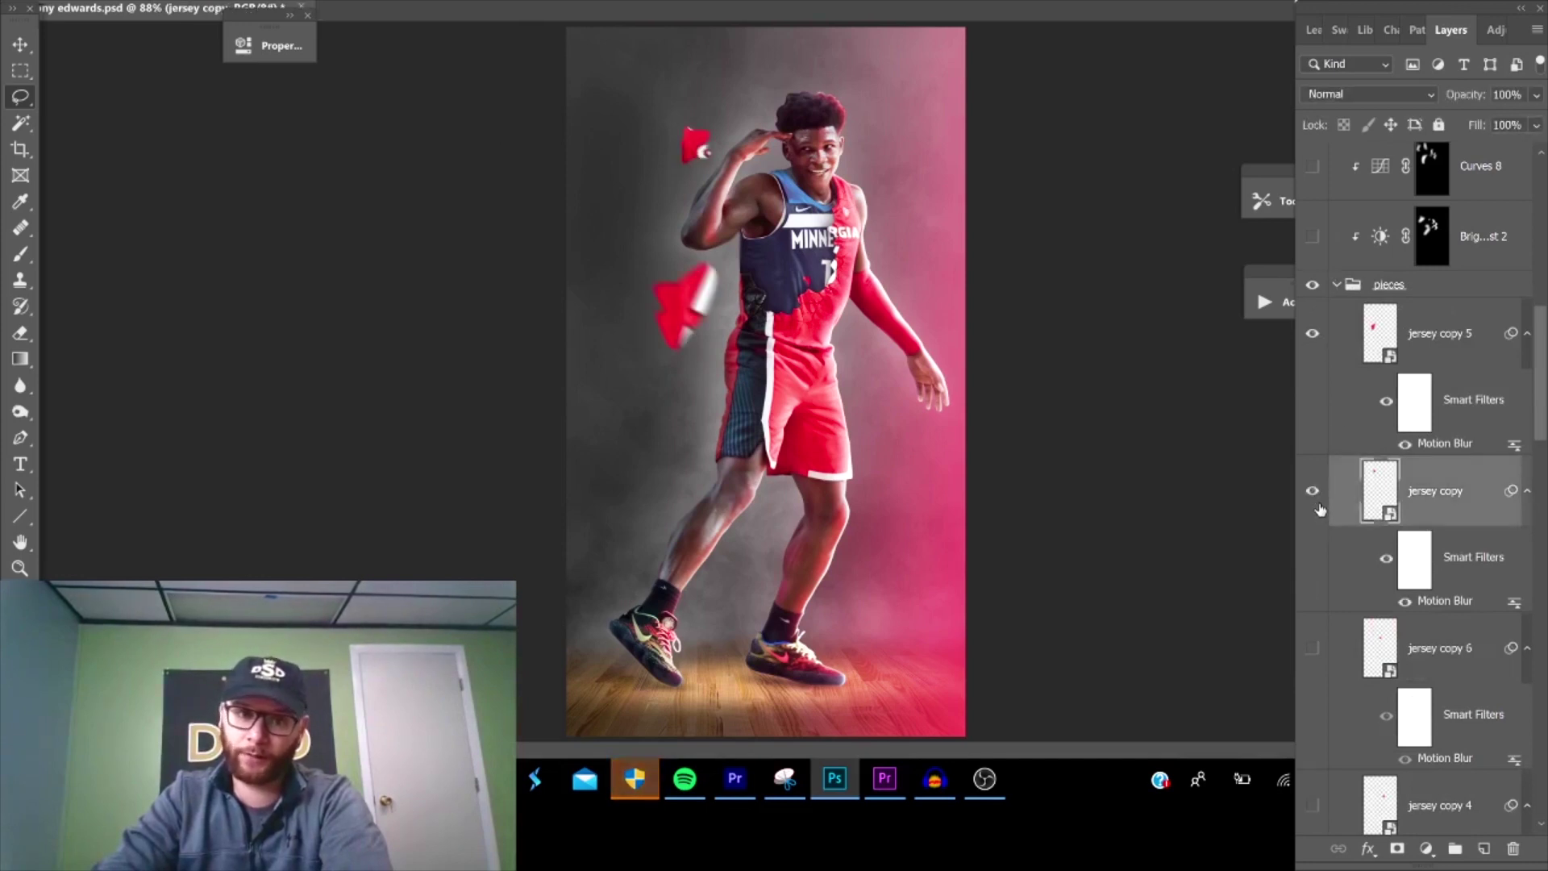
scroll(1318, 499, "down", 2)
scroll(1336, 487, "down", 2)
left_click(1313, 425)
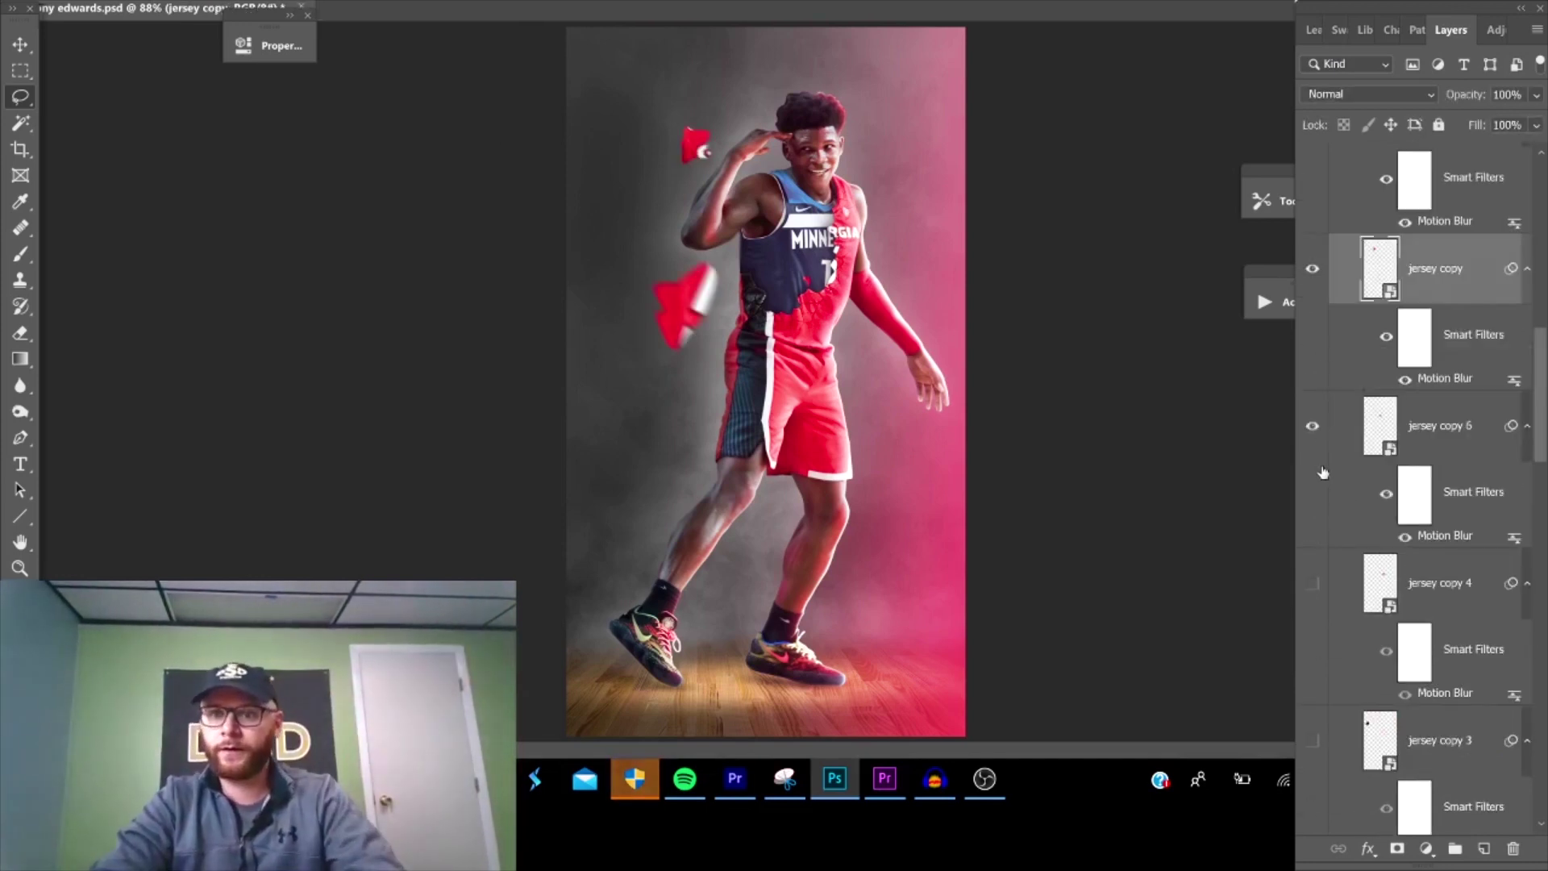
left_click(1313, 582)
left_click(1313, 740)
scroll(1322, 725, "down", 6)
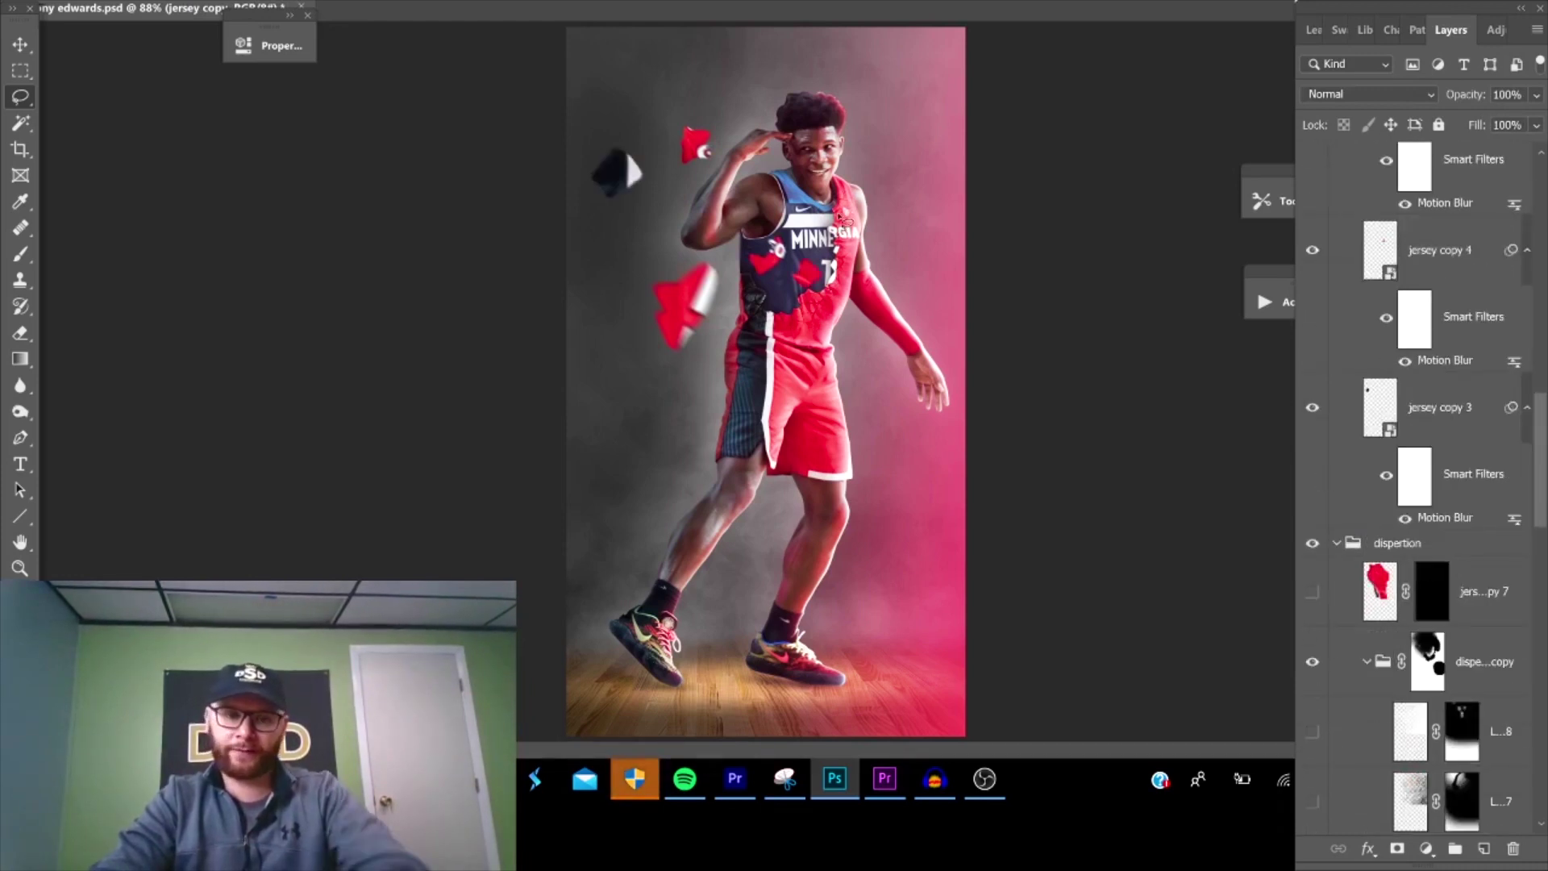
- Show the masked Curves 8 and Brightness/Contrast 2 adjustments clipped to the pieces group
scroll(1419, 490, "up", 15)
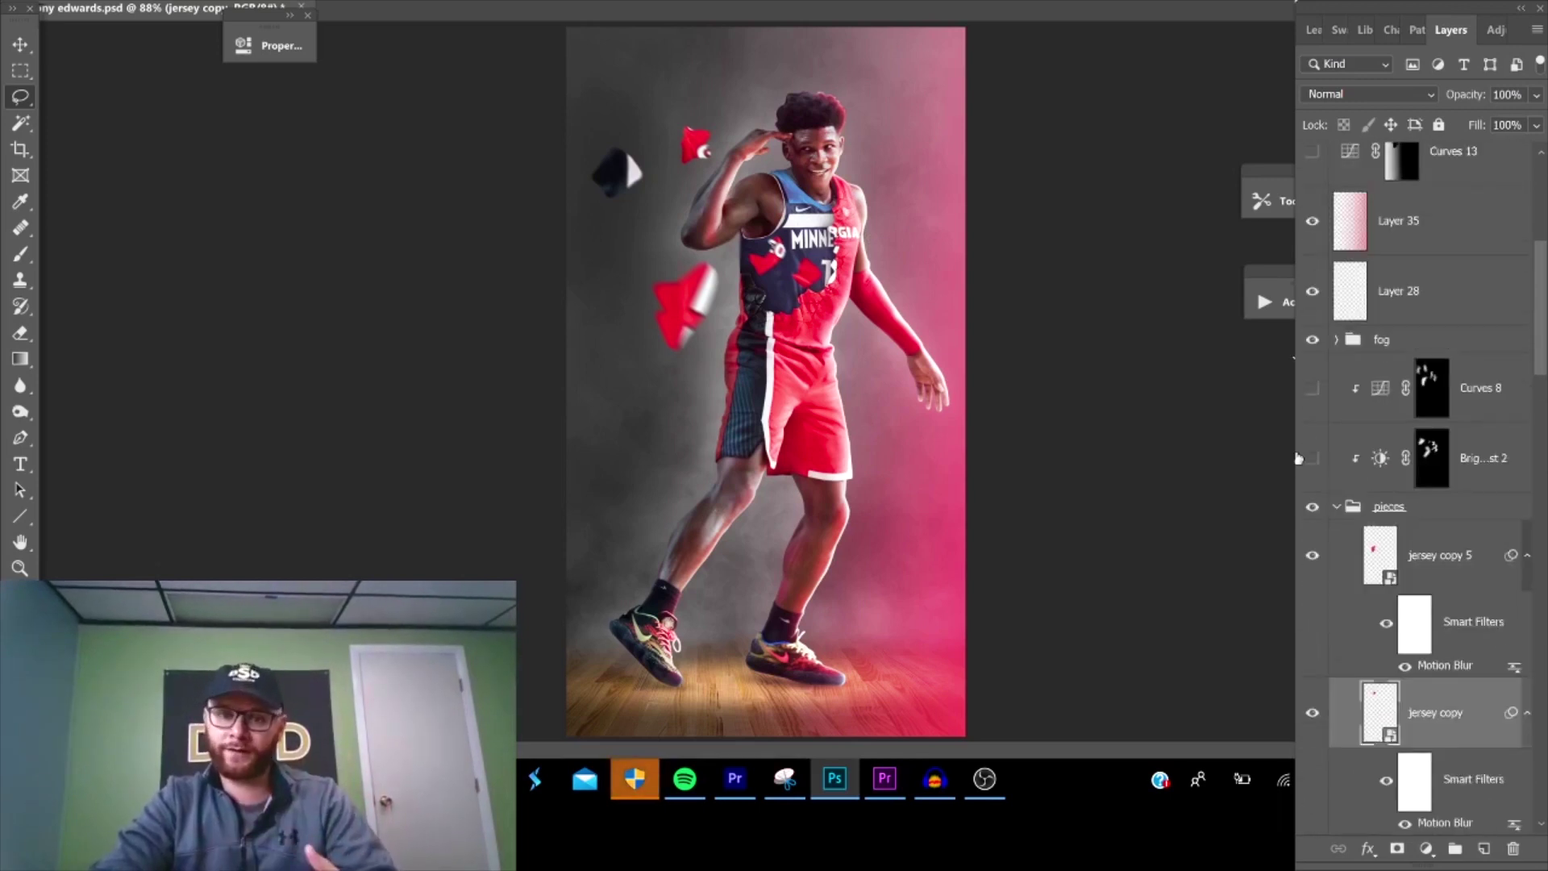
left_click(1313, 391)
left_click(1314, 460)
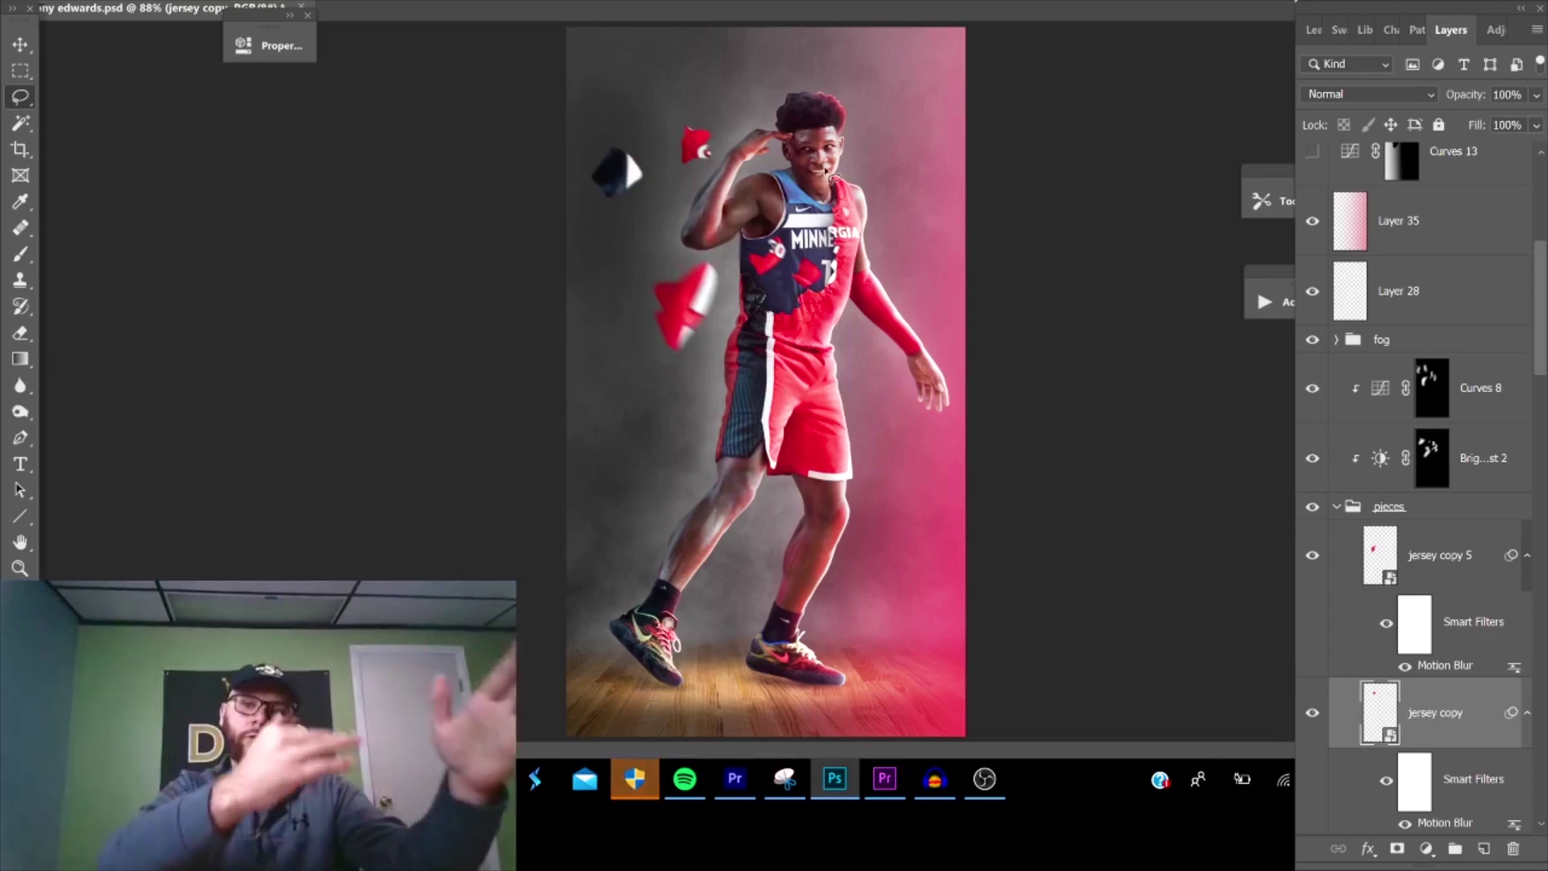
- Expand the fog group and show its five fog layers: Layer 36, Layer 30, Layer 29, Layer 26 and Layer 25
scroll(1332, 459, "up", 2)
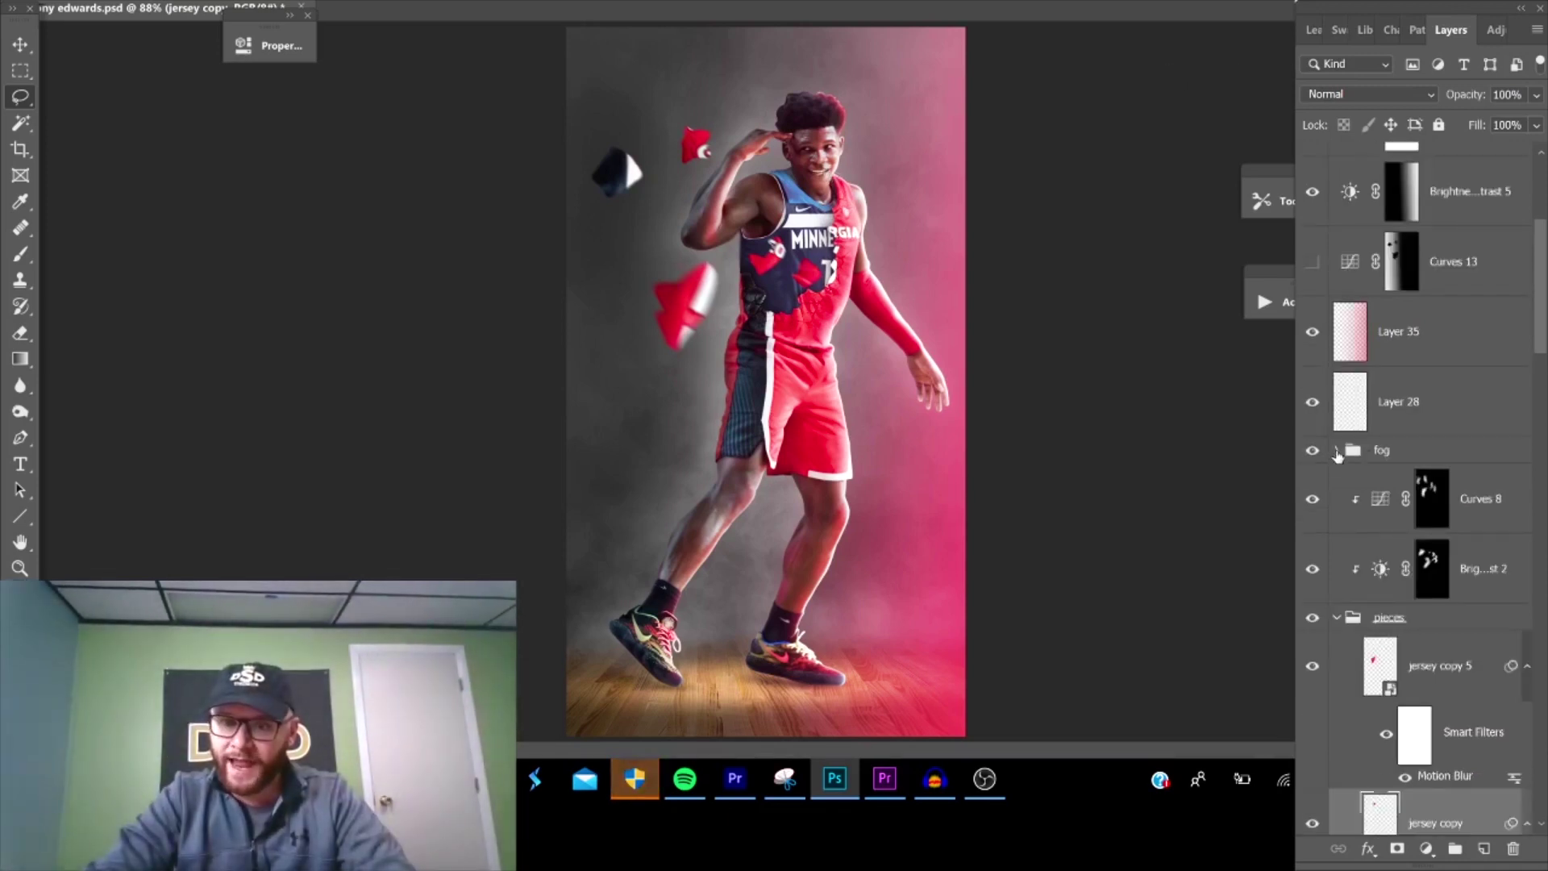
left_click(1337, 451)
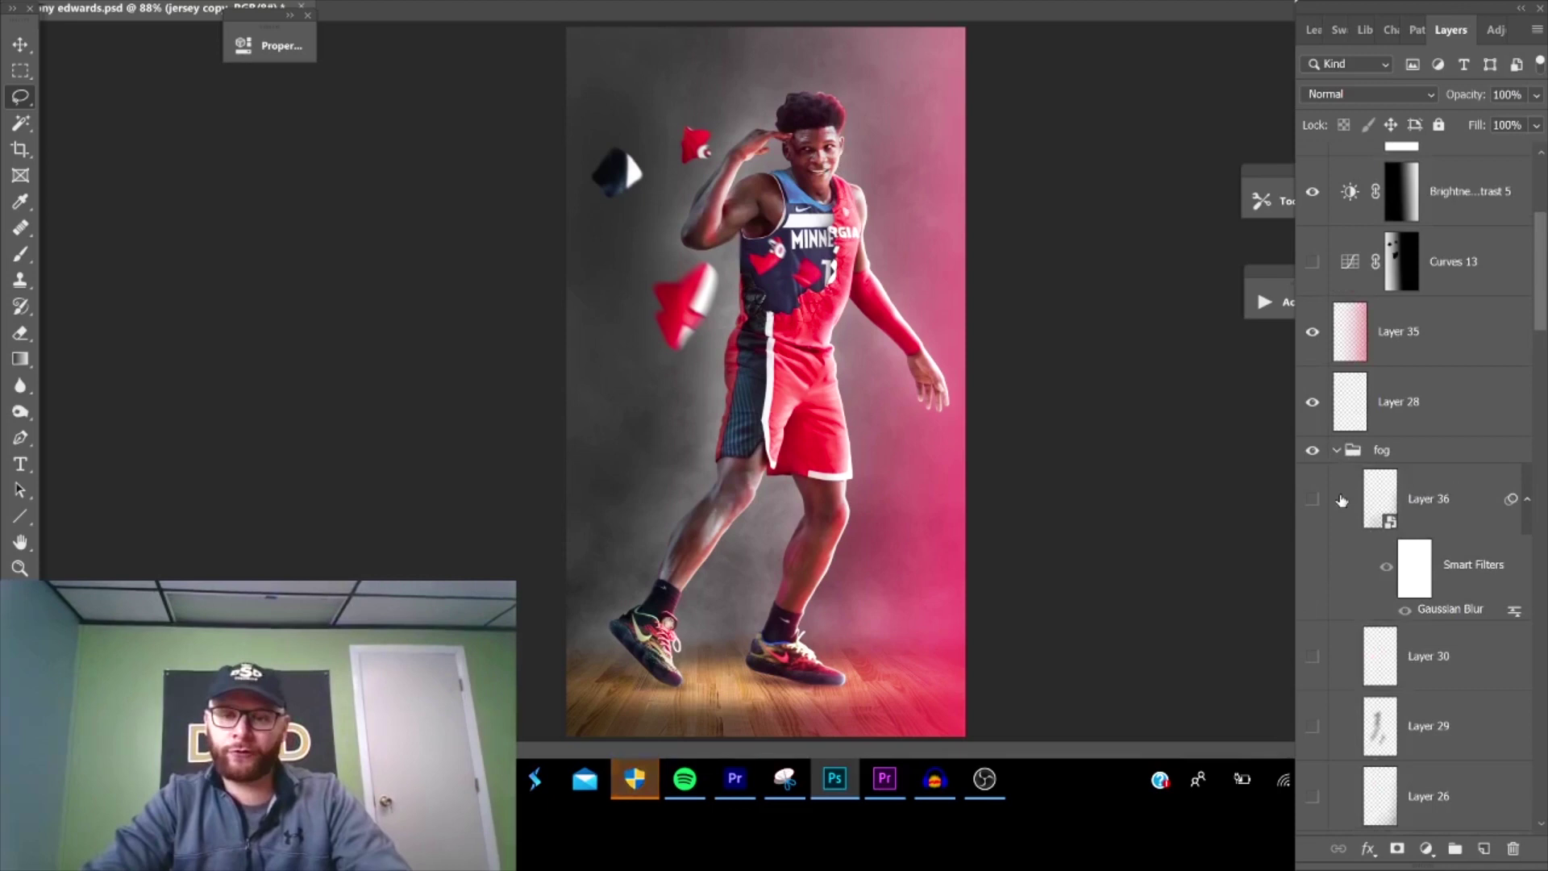
scroll(1343, 502, "down", 2)
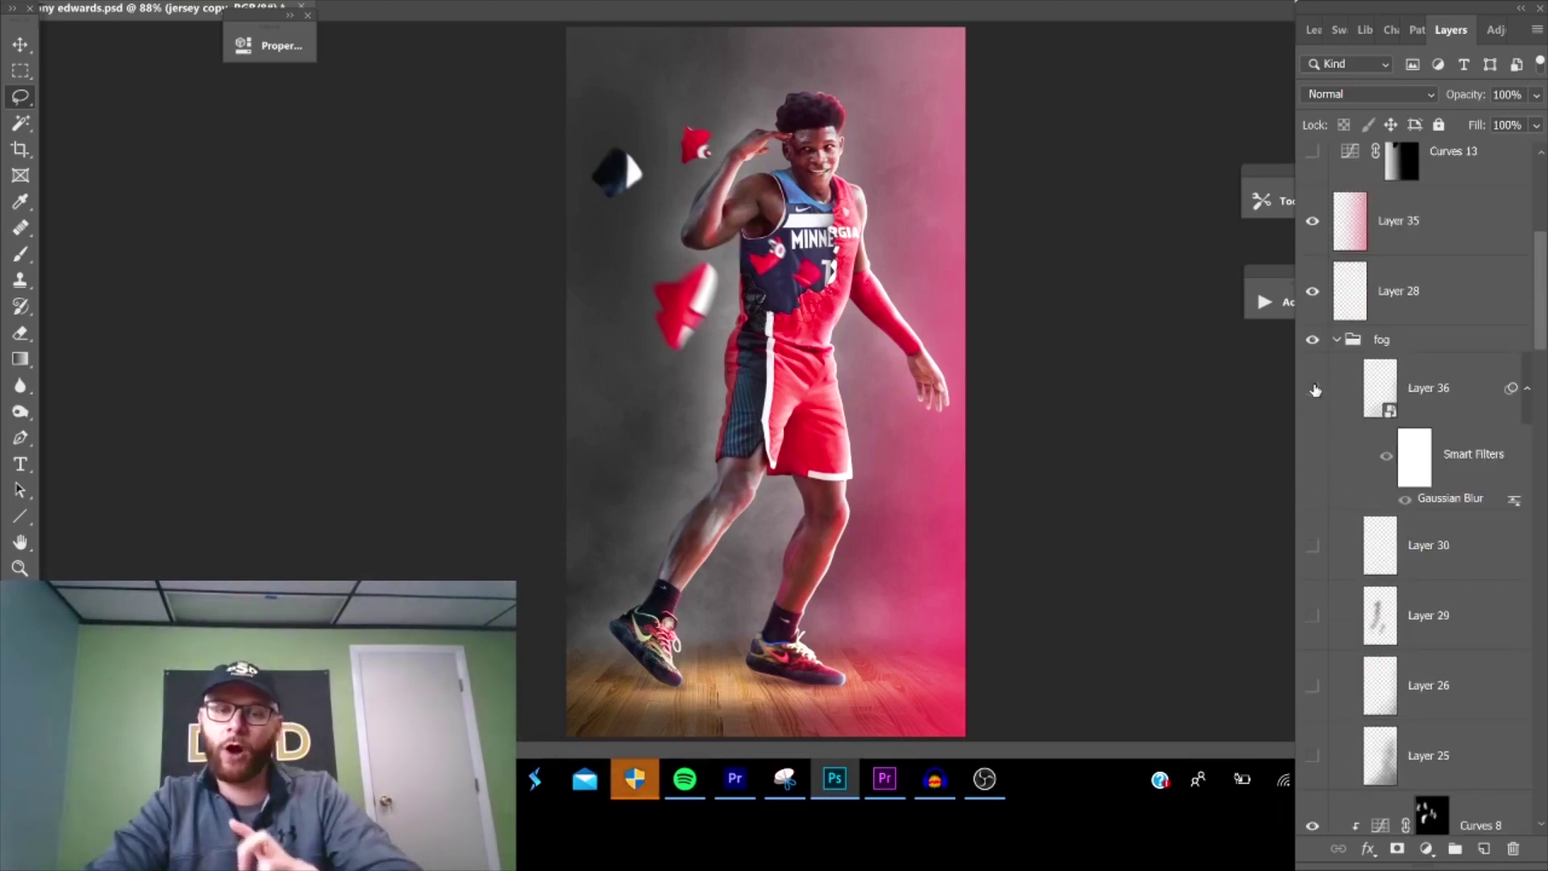
left_click(1313, 389)
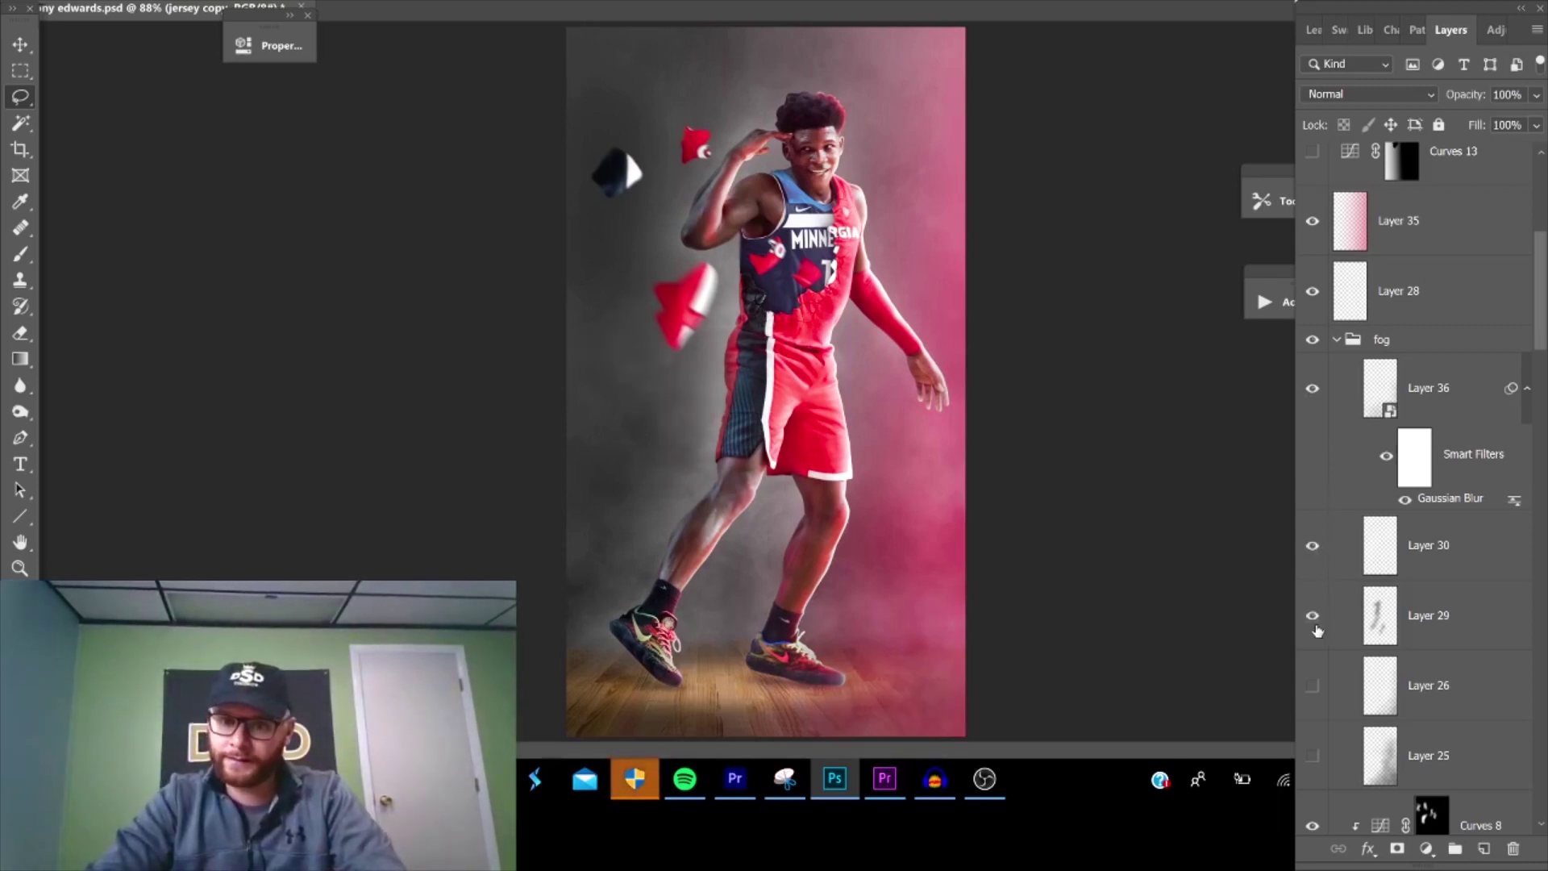
left_click(1313, 616)
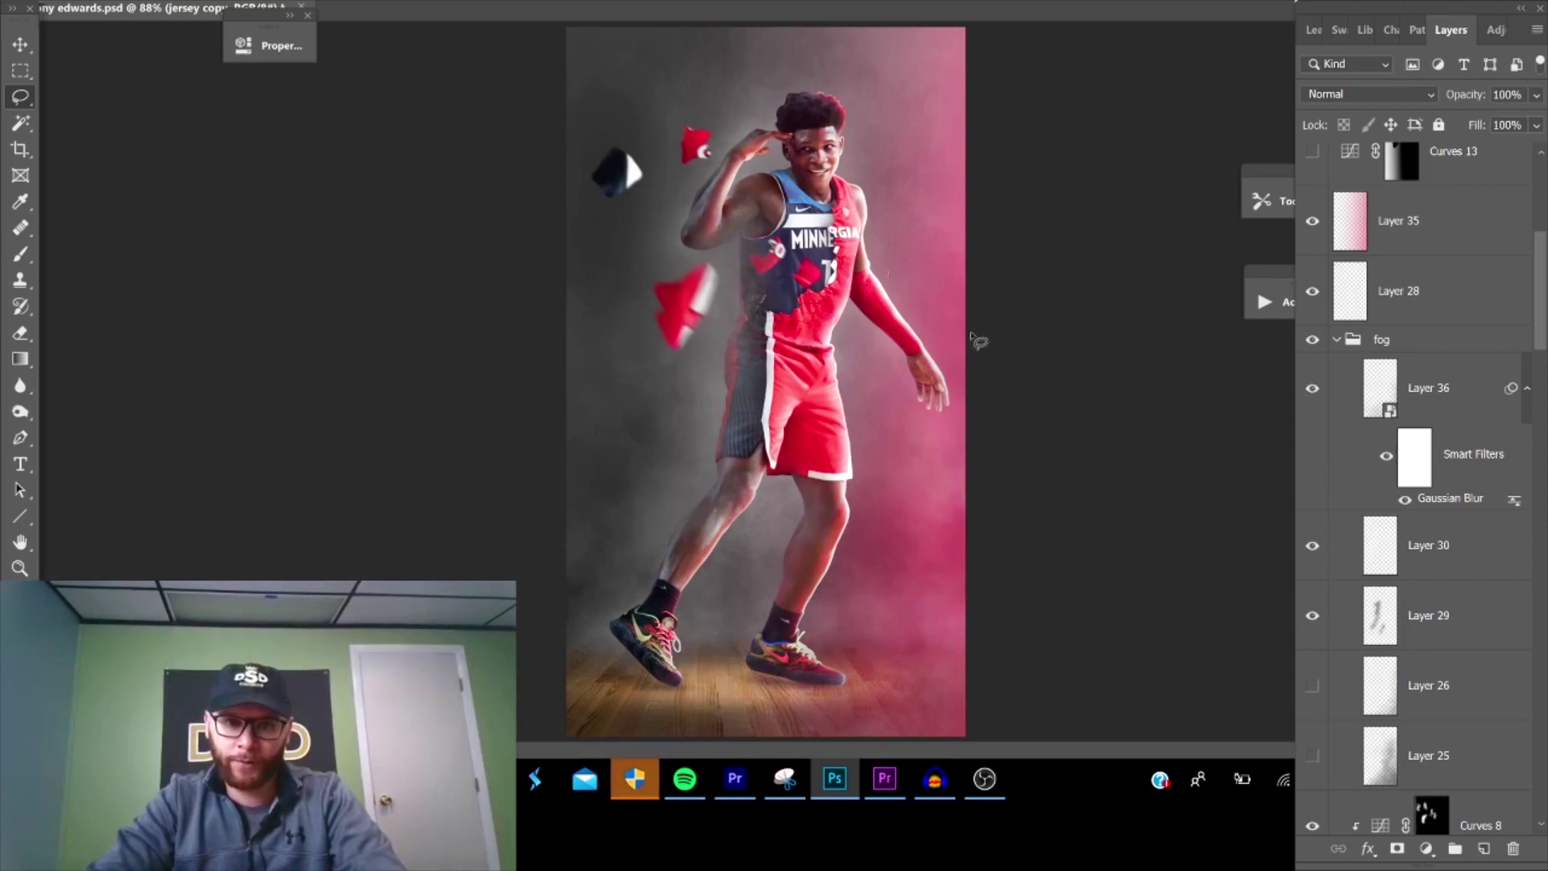
left_click(1312, 685)
left_click(1313, 755)
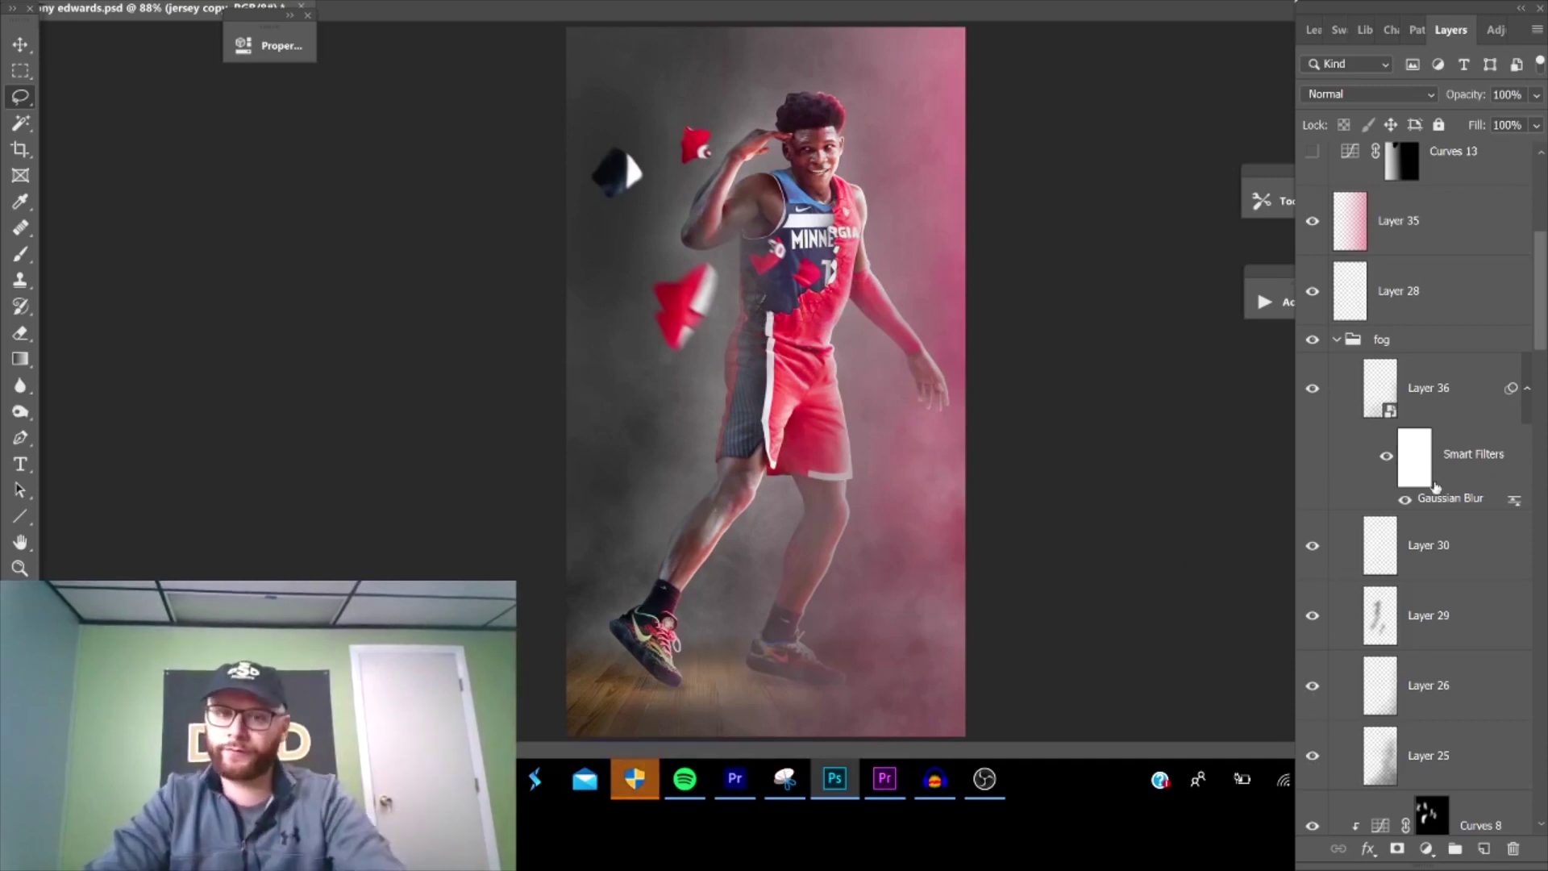
- Collapse the pieces group that holds the flying jersey fragments
scroll(1459, 553, "down", 10)
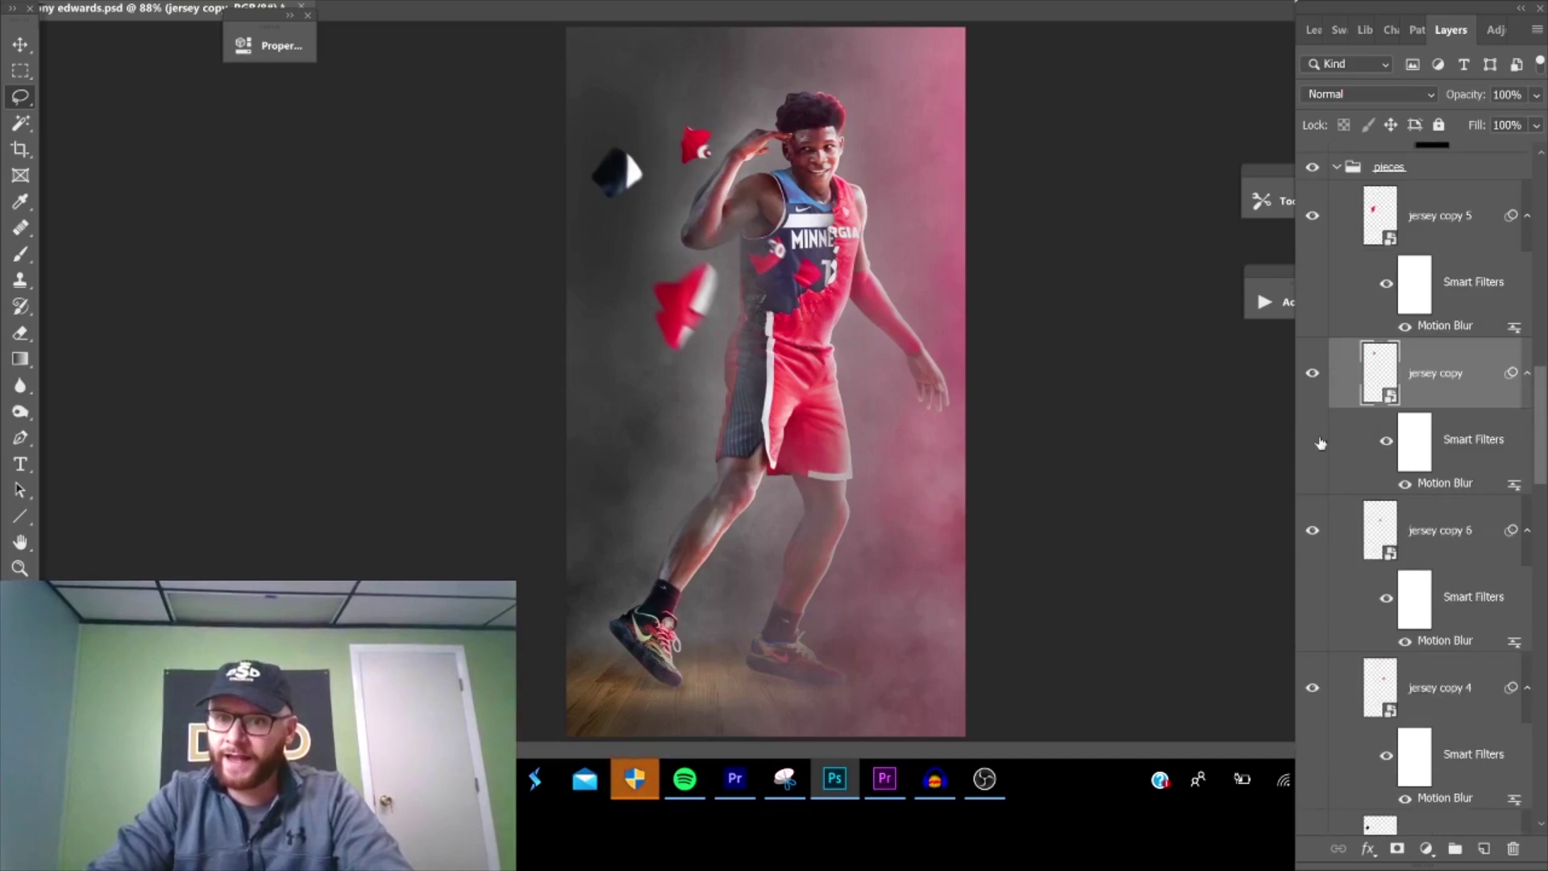
scroll(1320, 469, "up", 3)
left_click(1336, 388)
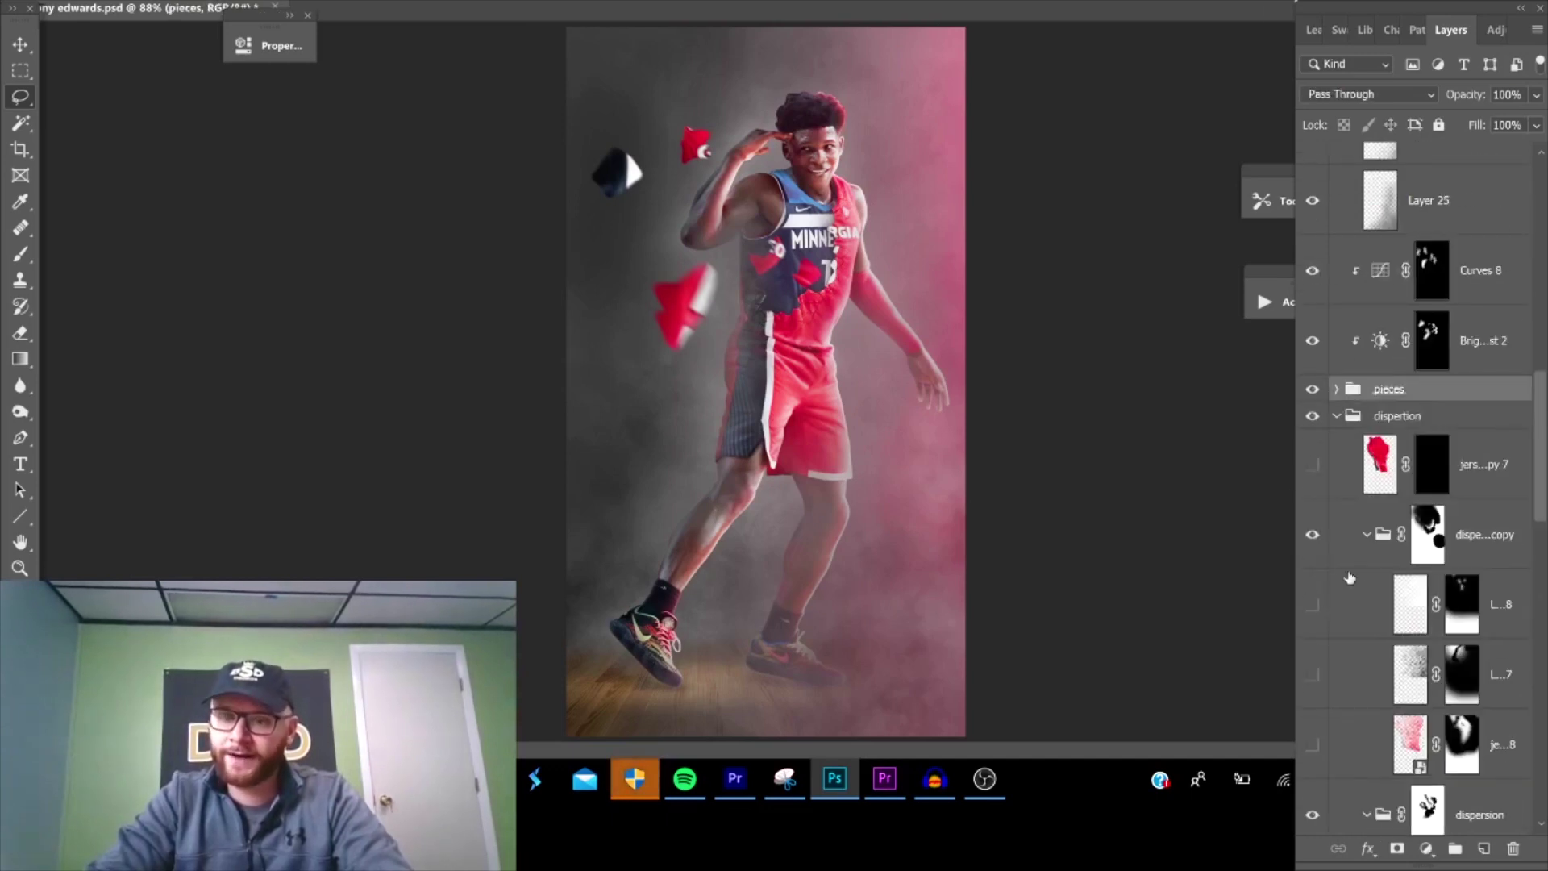
- Show all five masked layers inside the dispersion group, from the red jersey splatter upward, and collapse the group
scroll(1332, 585, "down", 6)
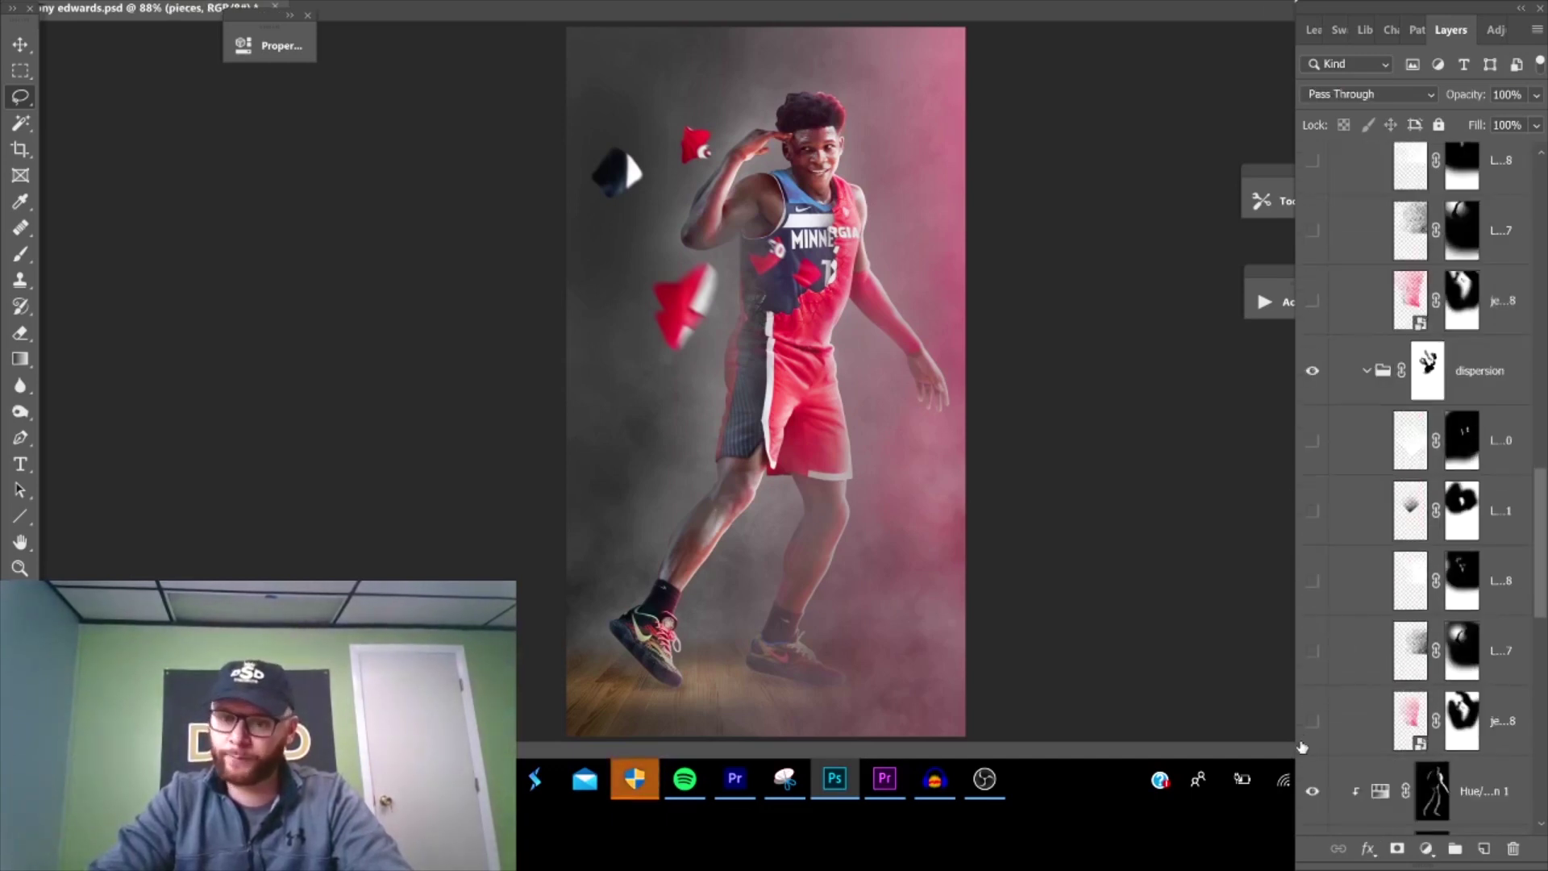
left_click(1311, 723)
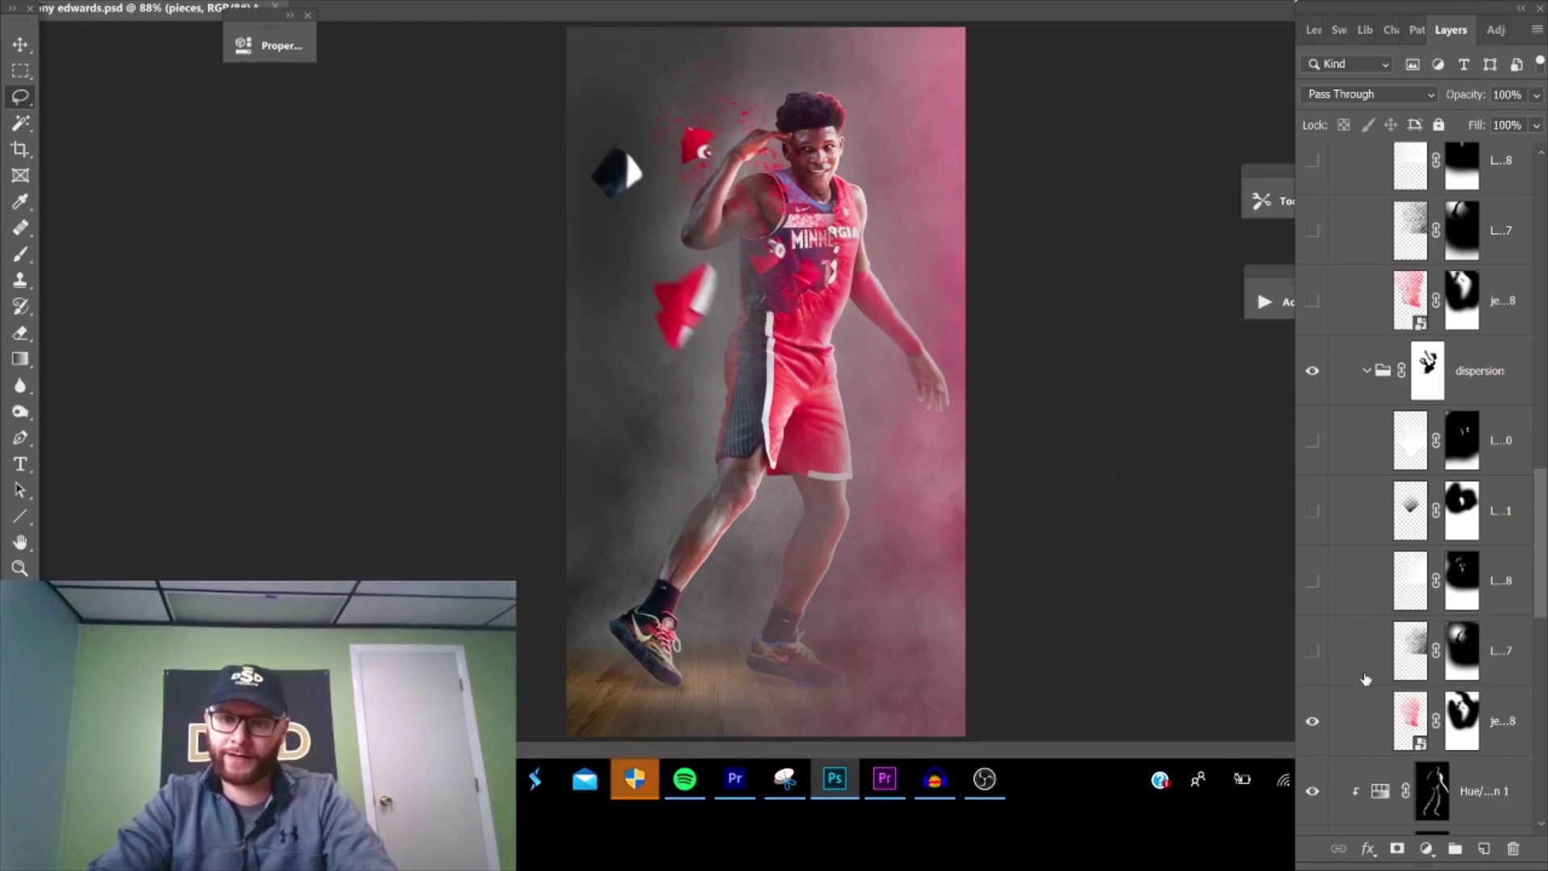
left_click(1315, 651)
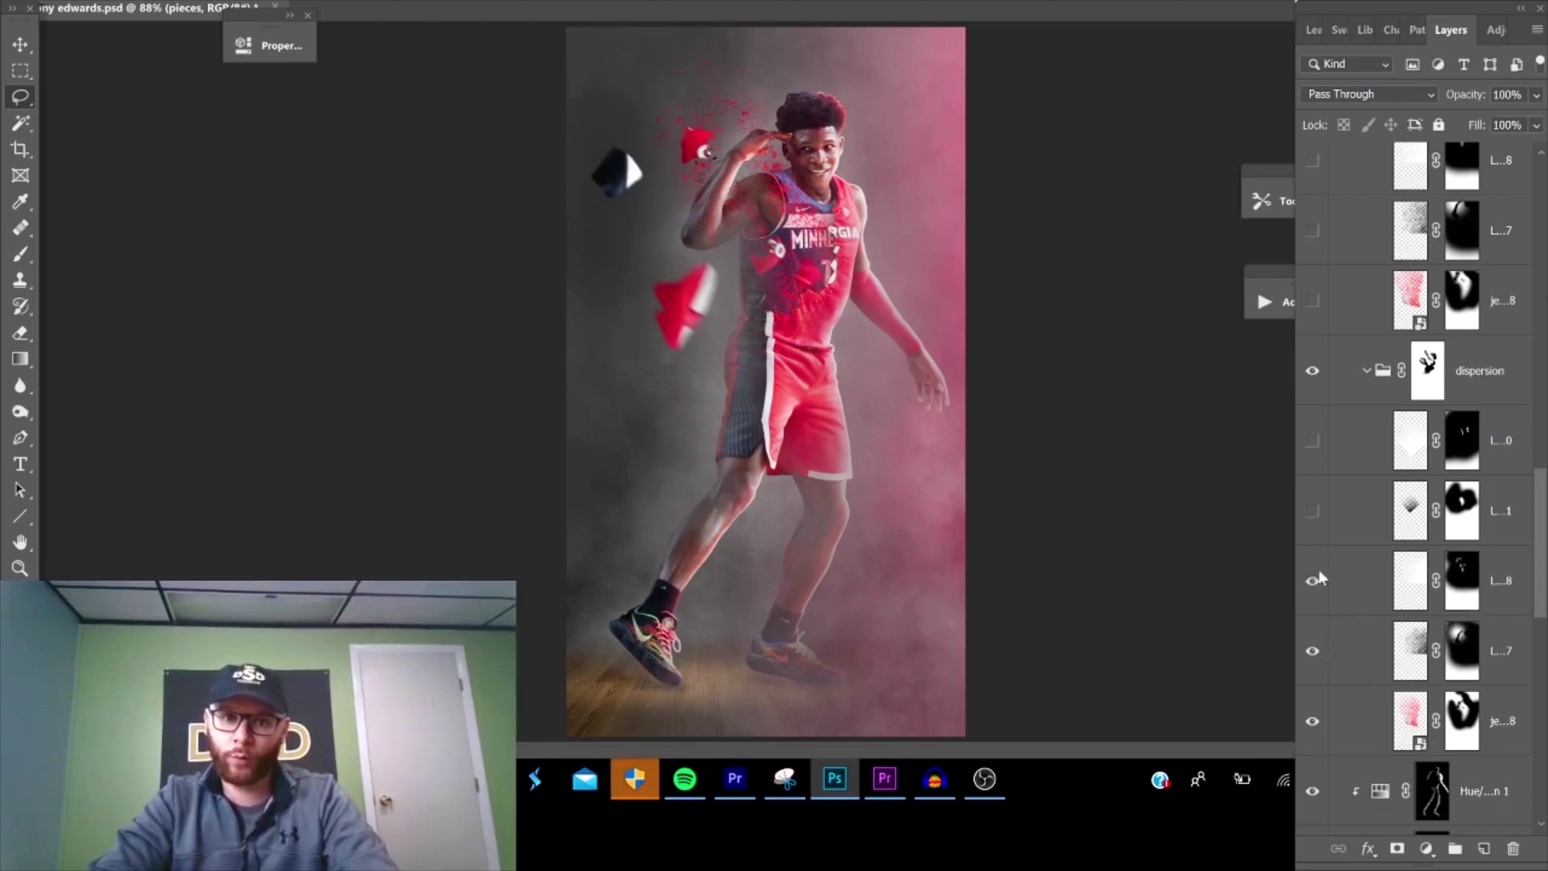
left_click(1319, 512)
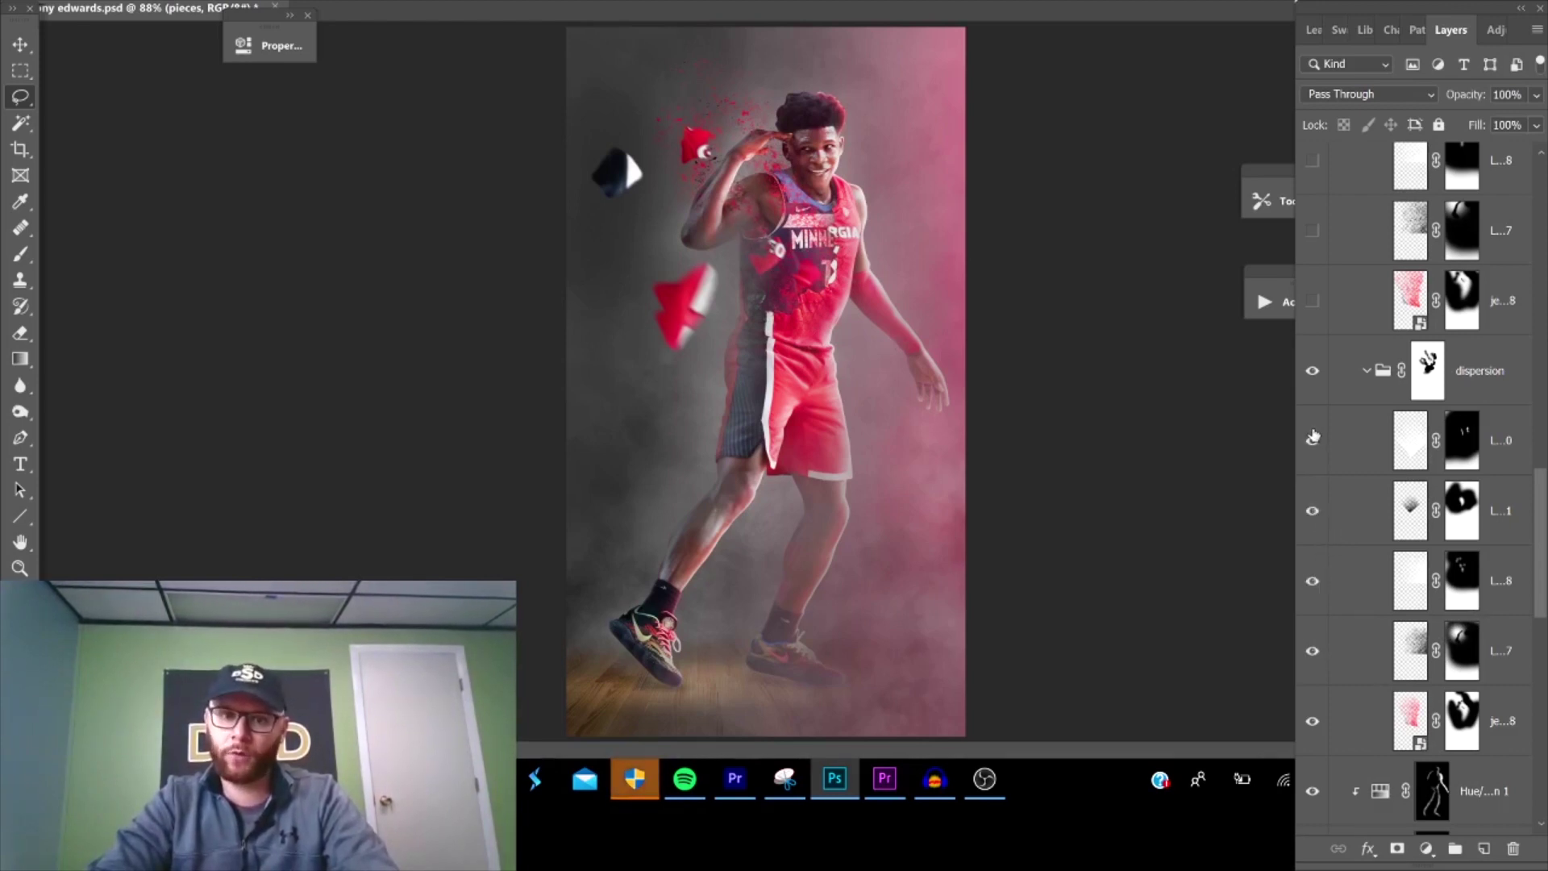
left_click(1314, 439)
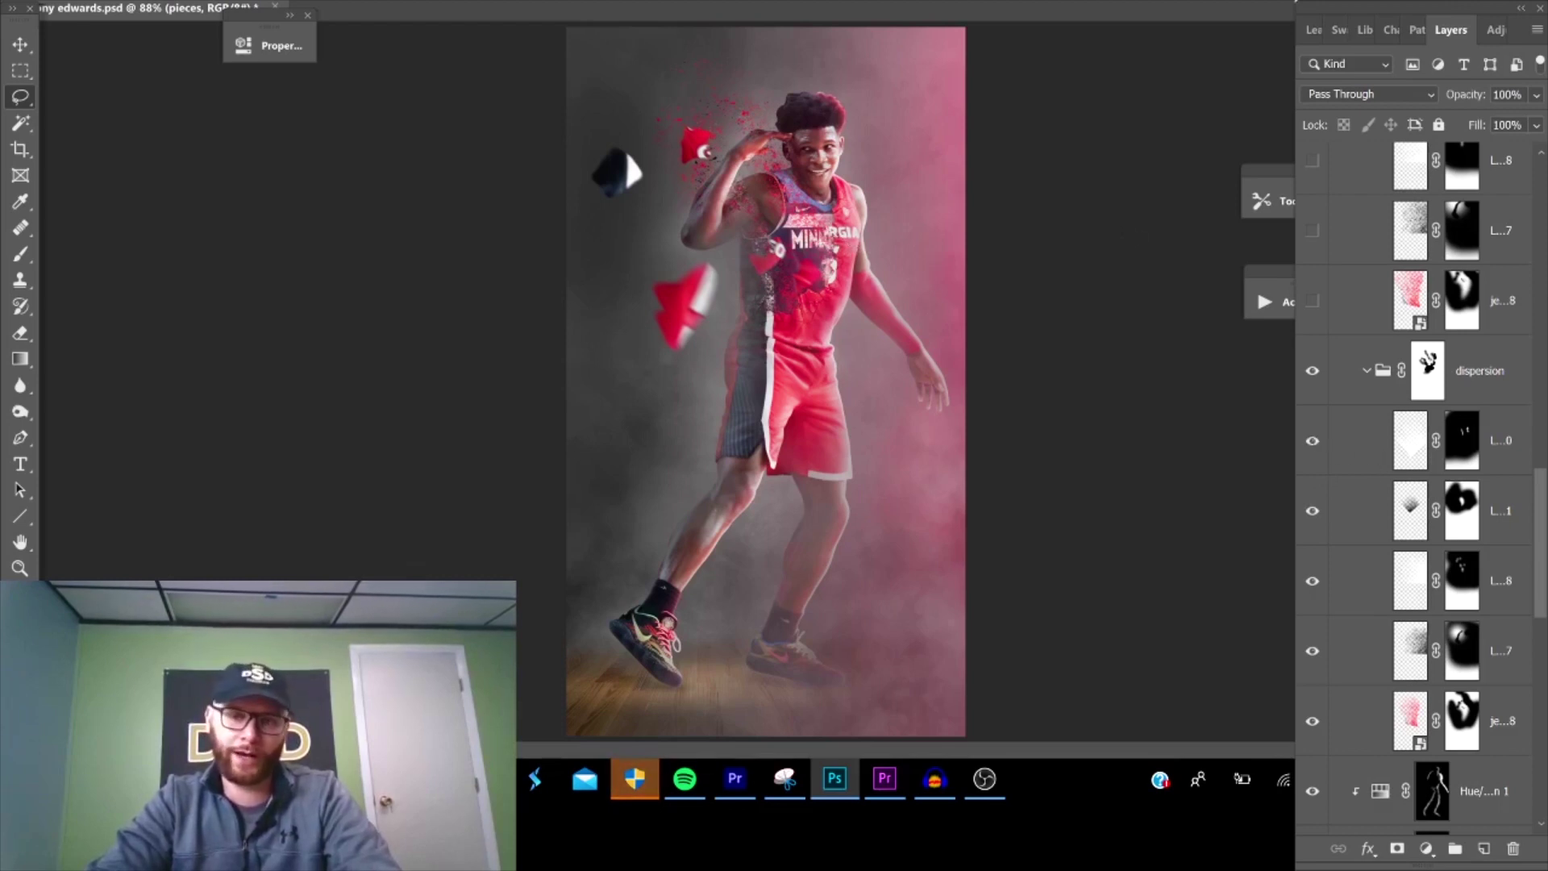
scroll(1361, 506, "up", 3)
left_click(1363, 595)
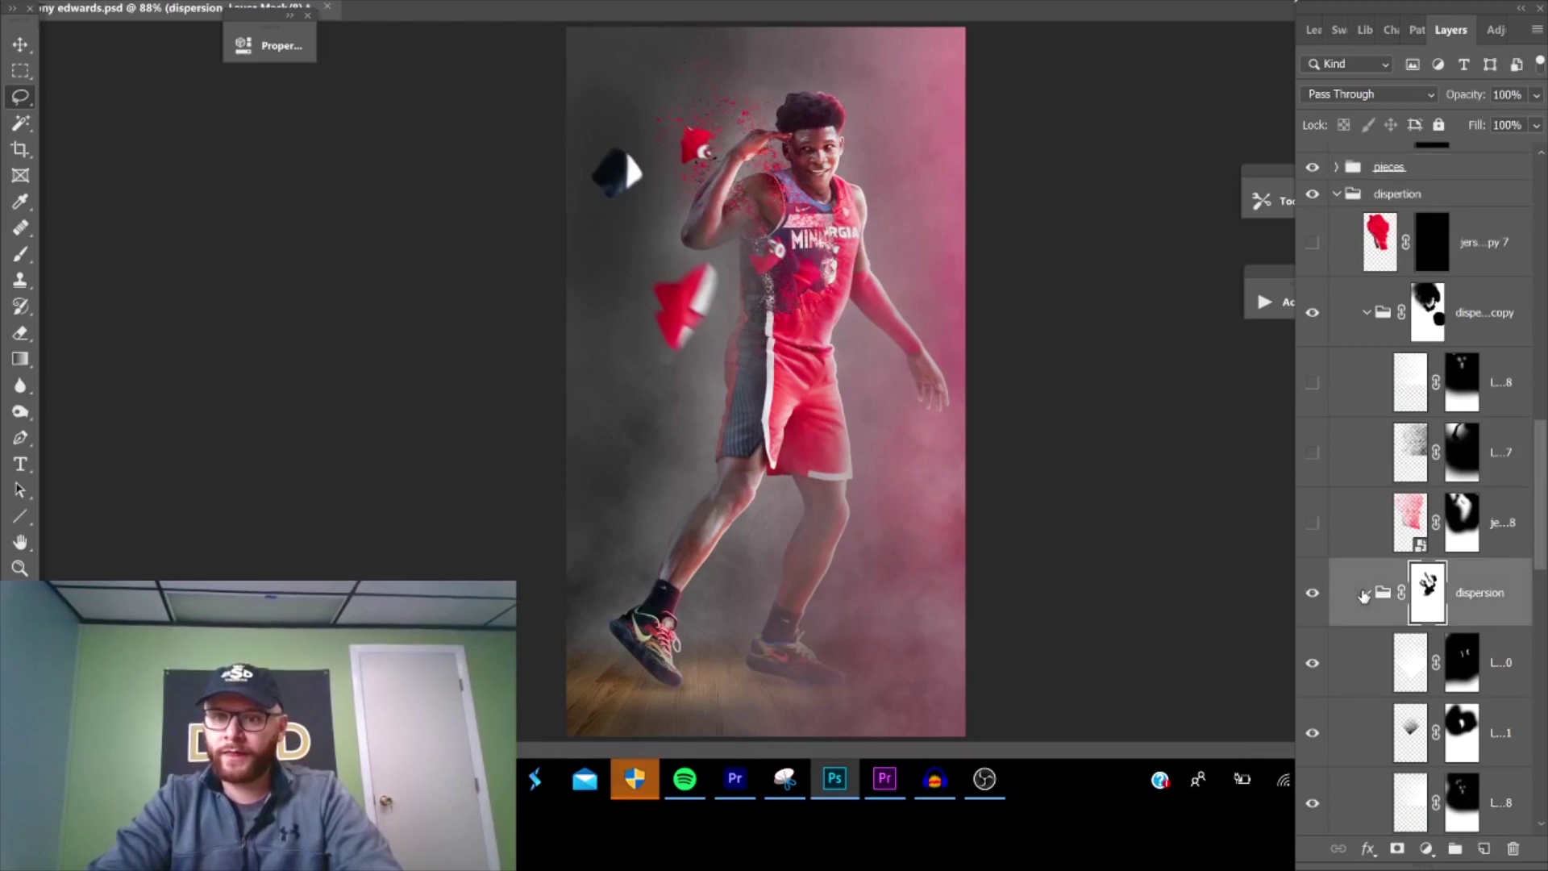
left_click(1364, 594)
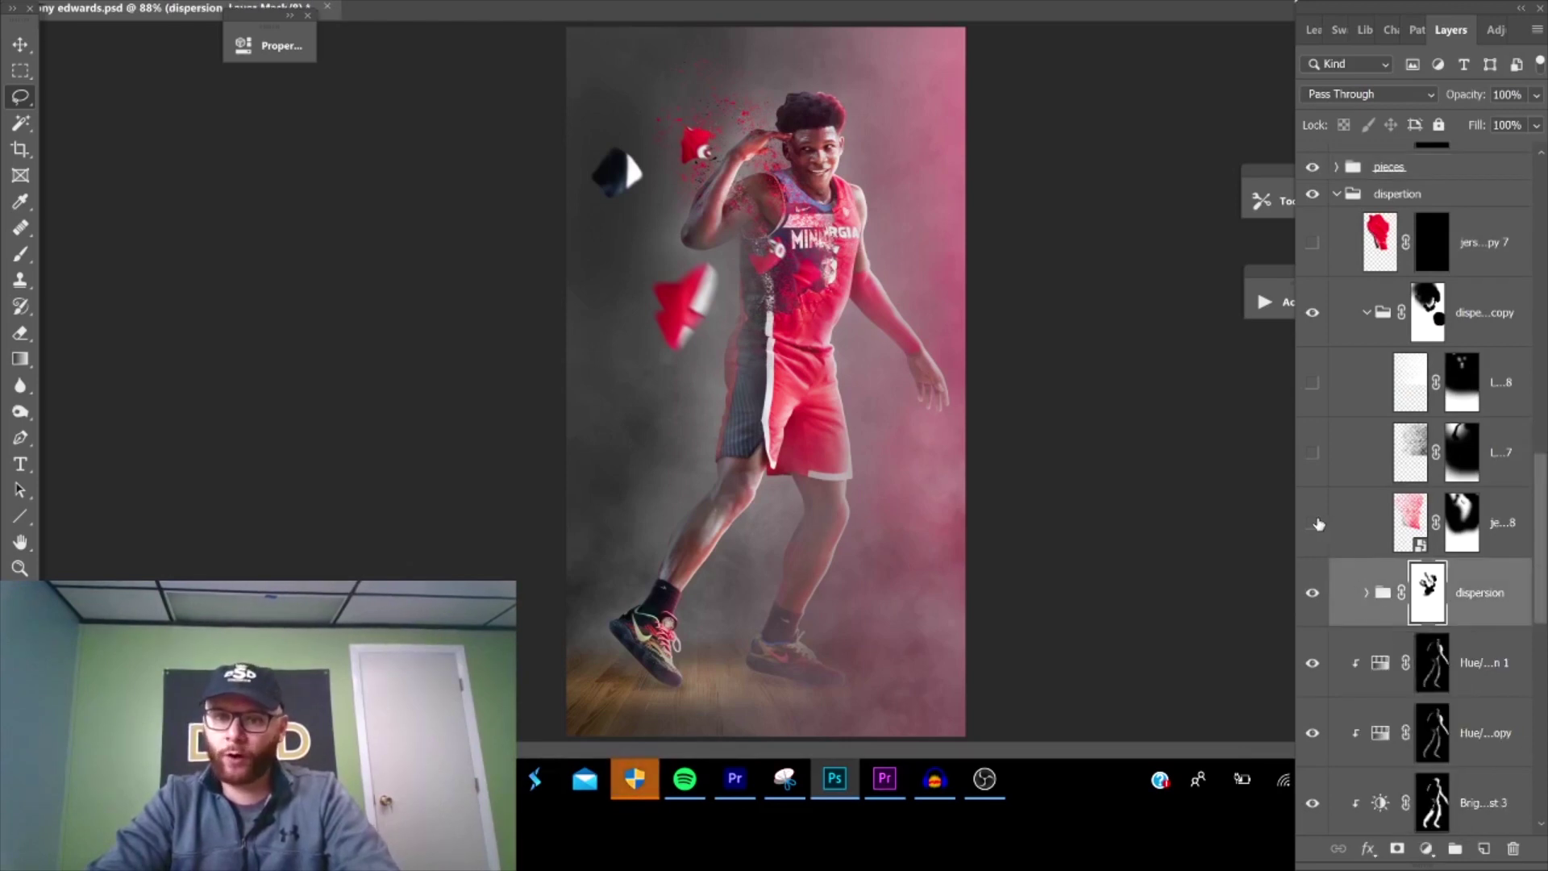
- Show the three masked layers inside the dispersion copy group and collapse the group
left_click(1313, 523)
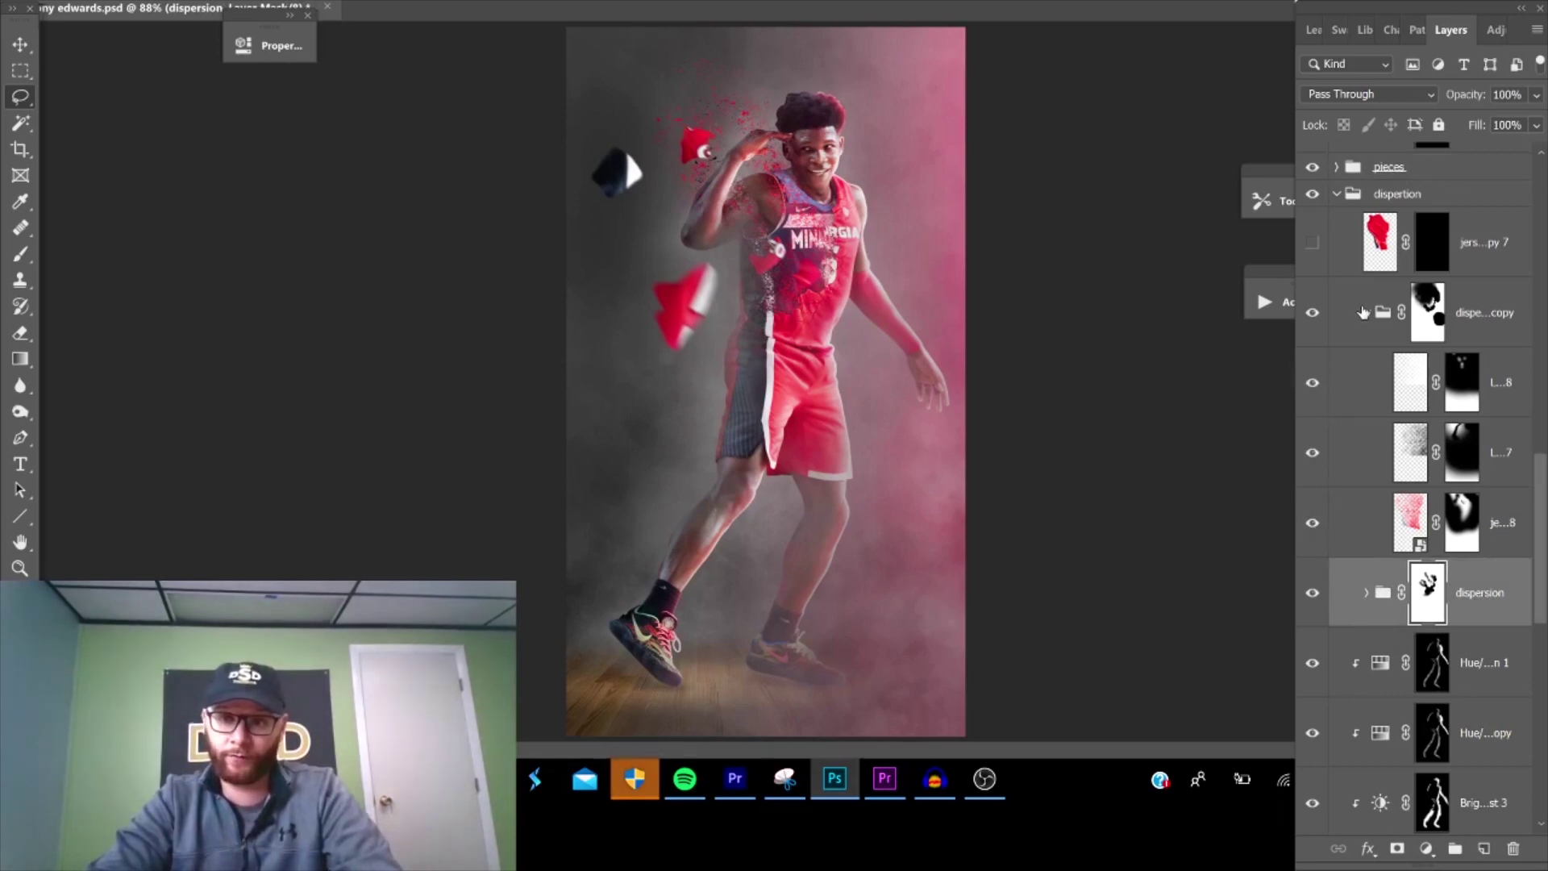
left_click(1367, 313)
scroll(1361, 361, "up", 3)
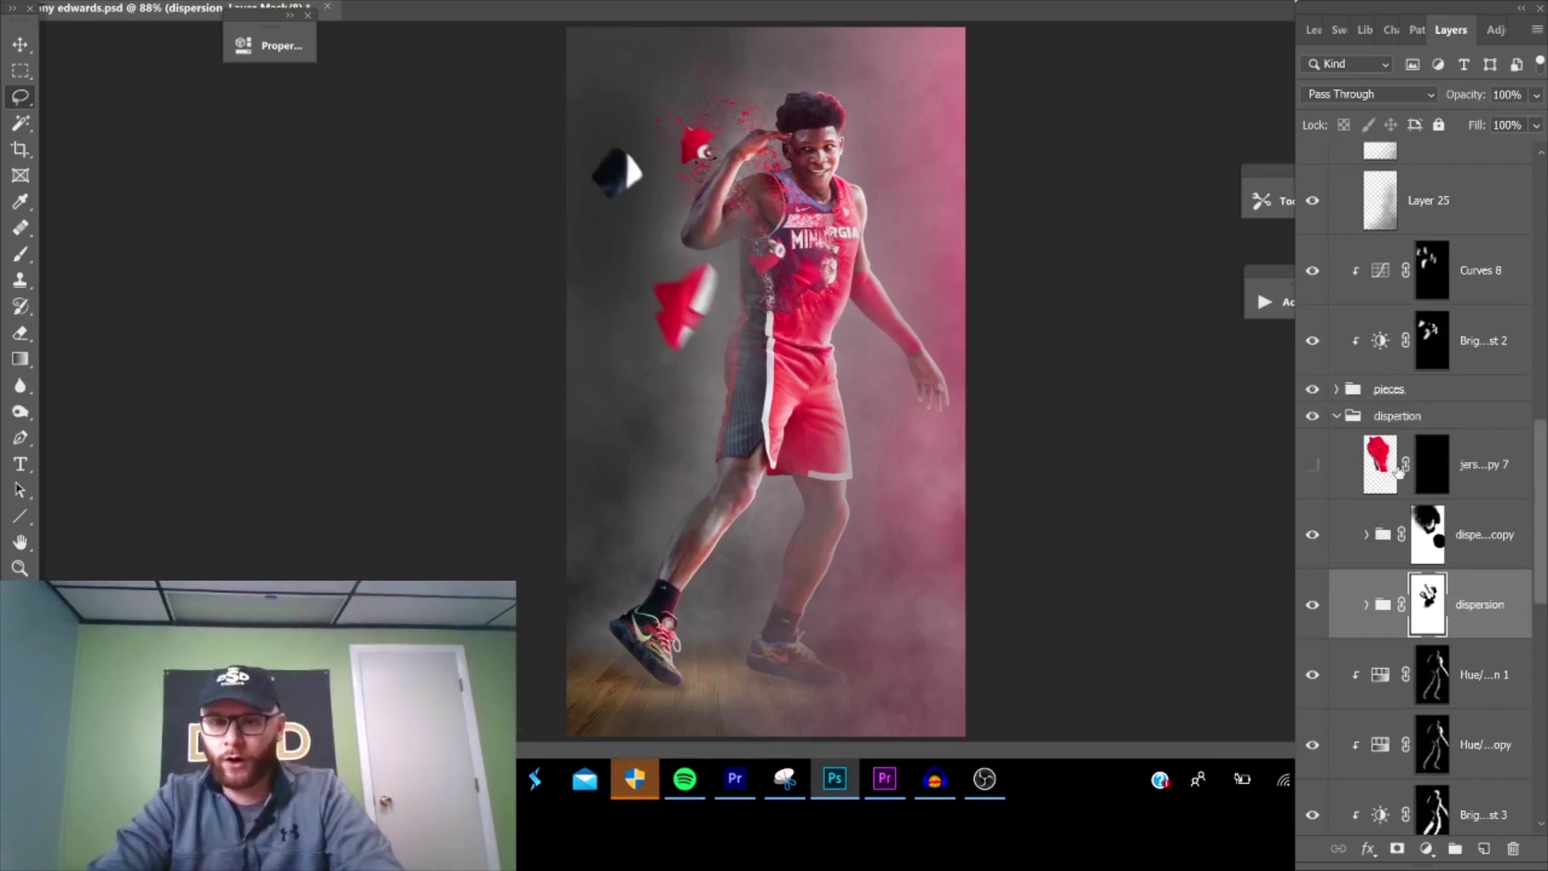
- Show the color grading layers above the fog: masked Curves 13, Gradient Map 1 and Gradient Fill 1
scroll(1401, 478, "up", 2)
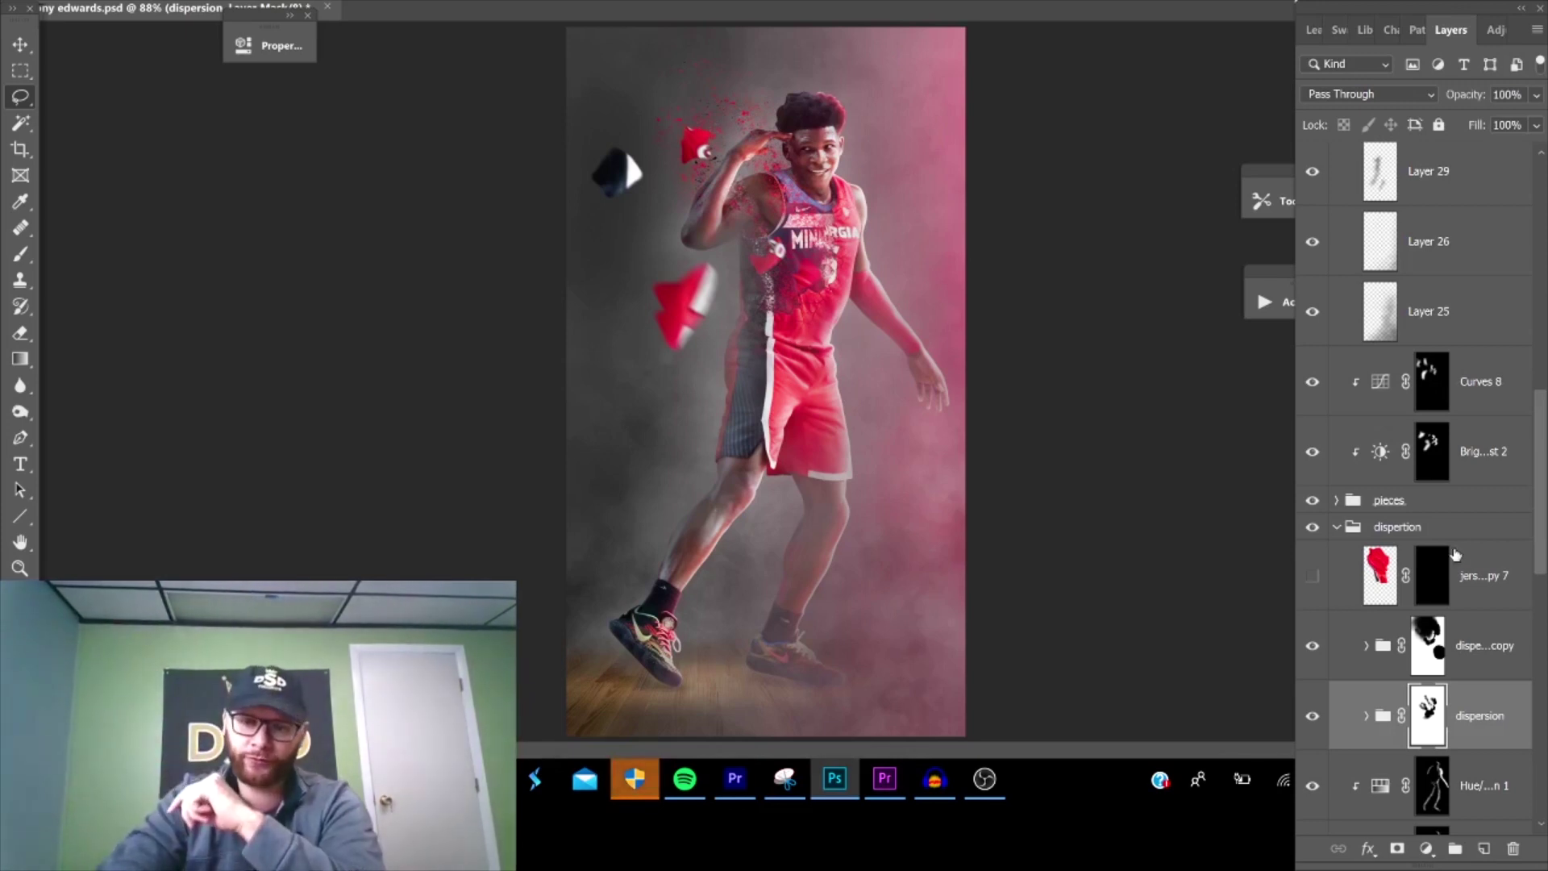
scroll(1500, 524, "up", 6)
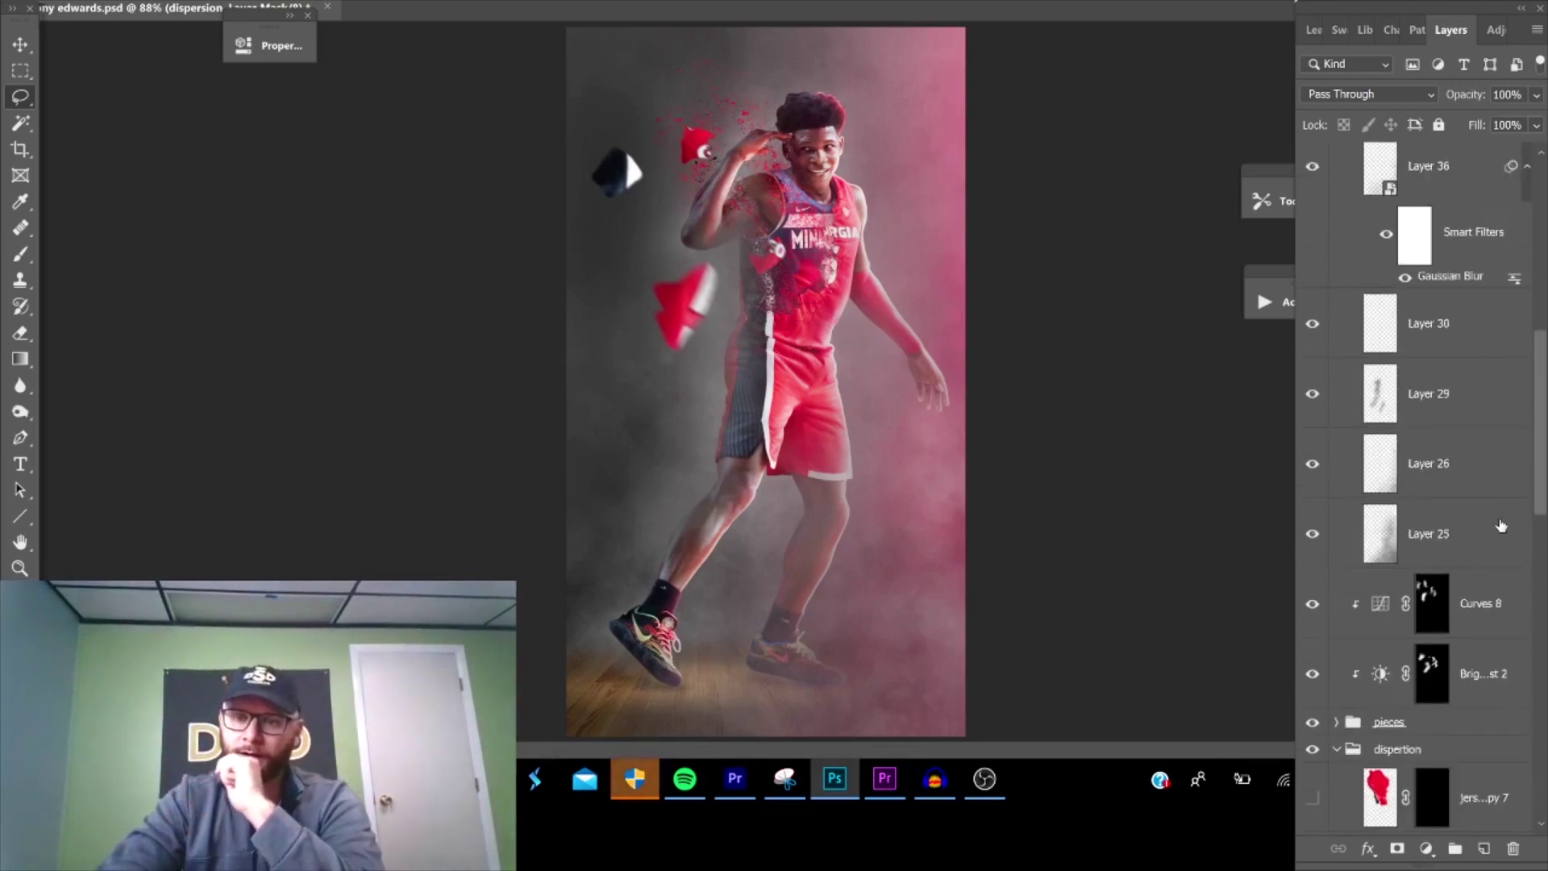
scroll(1394, 322, "up", 3)
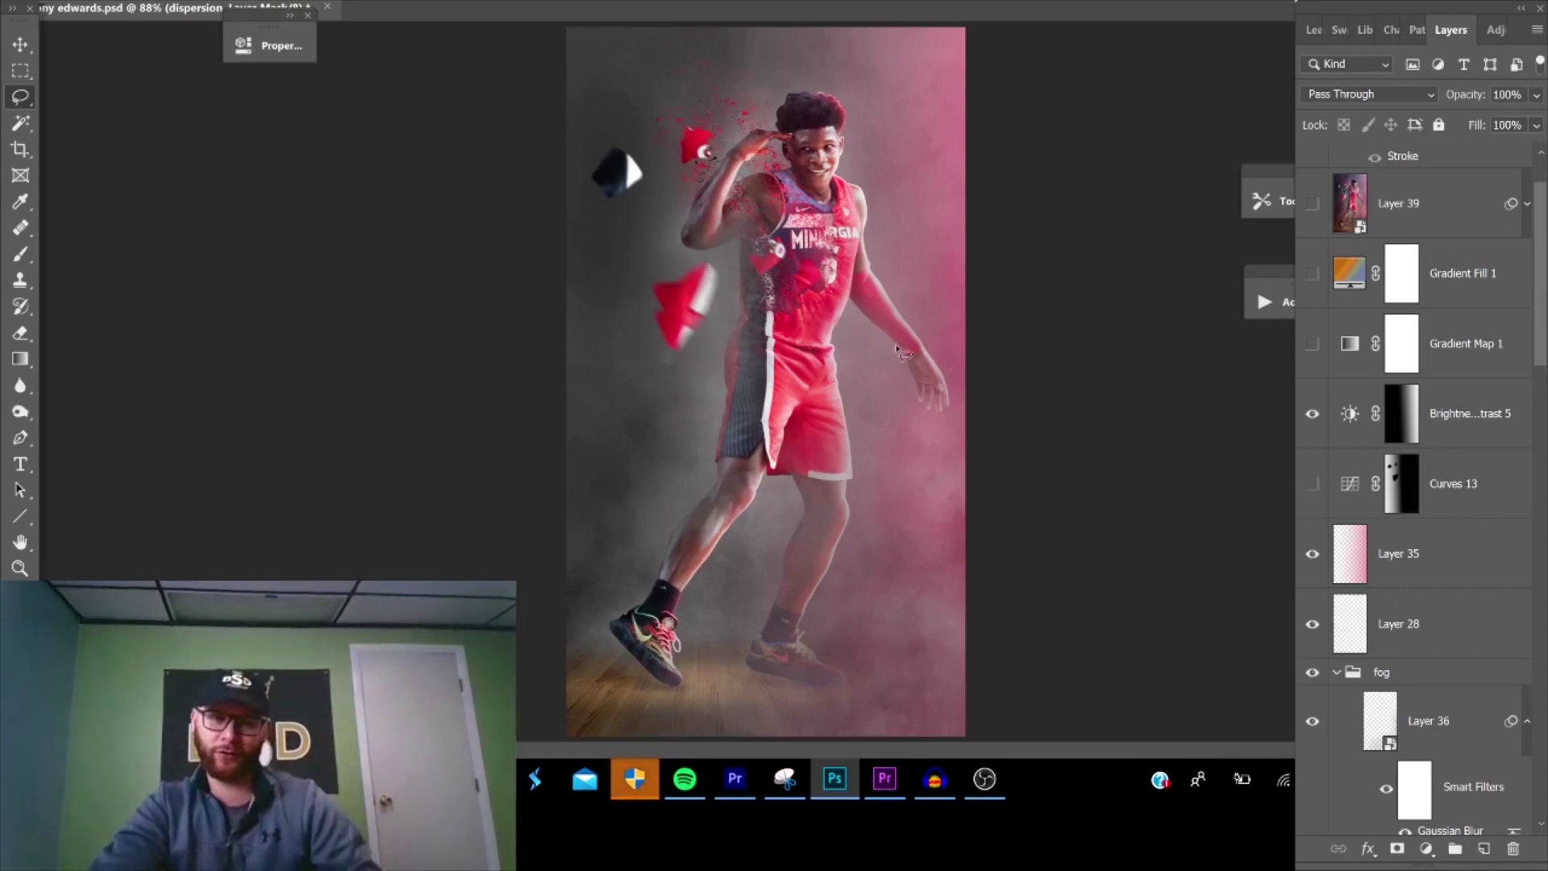
left_click(1312, 484)
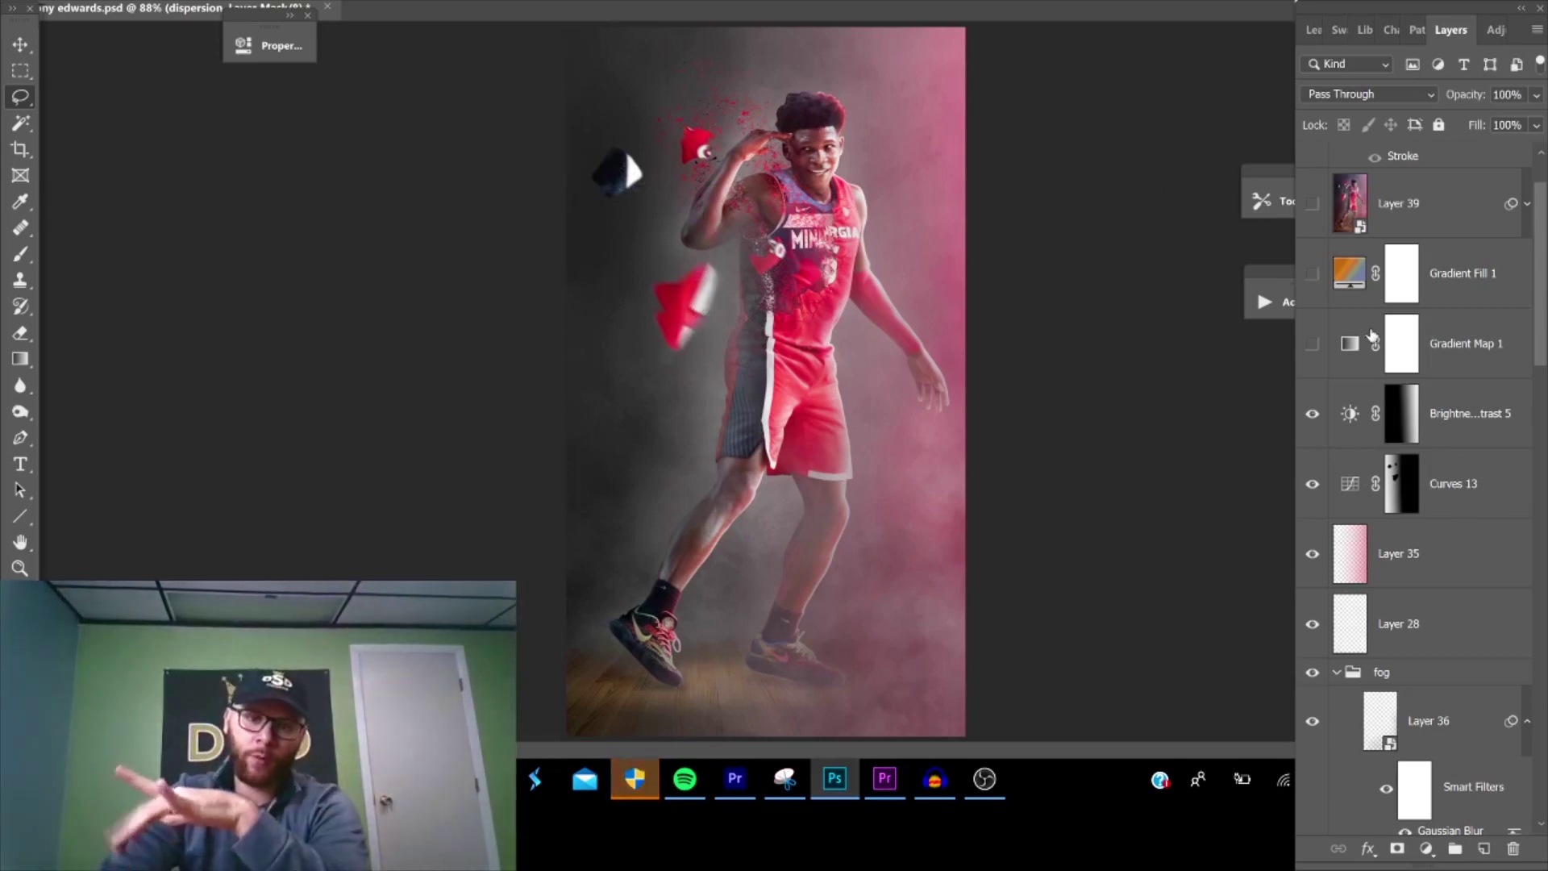
left_click(1312, 347)
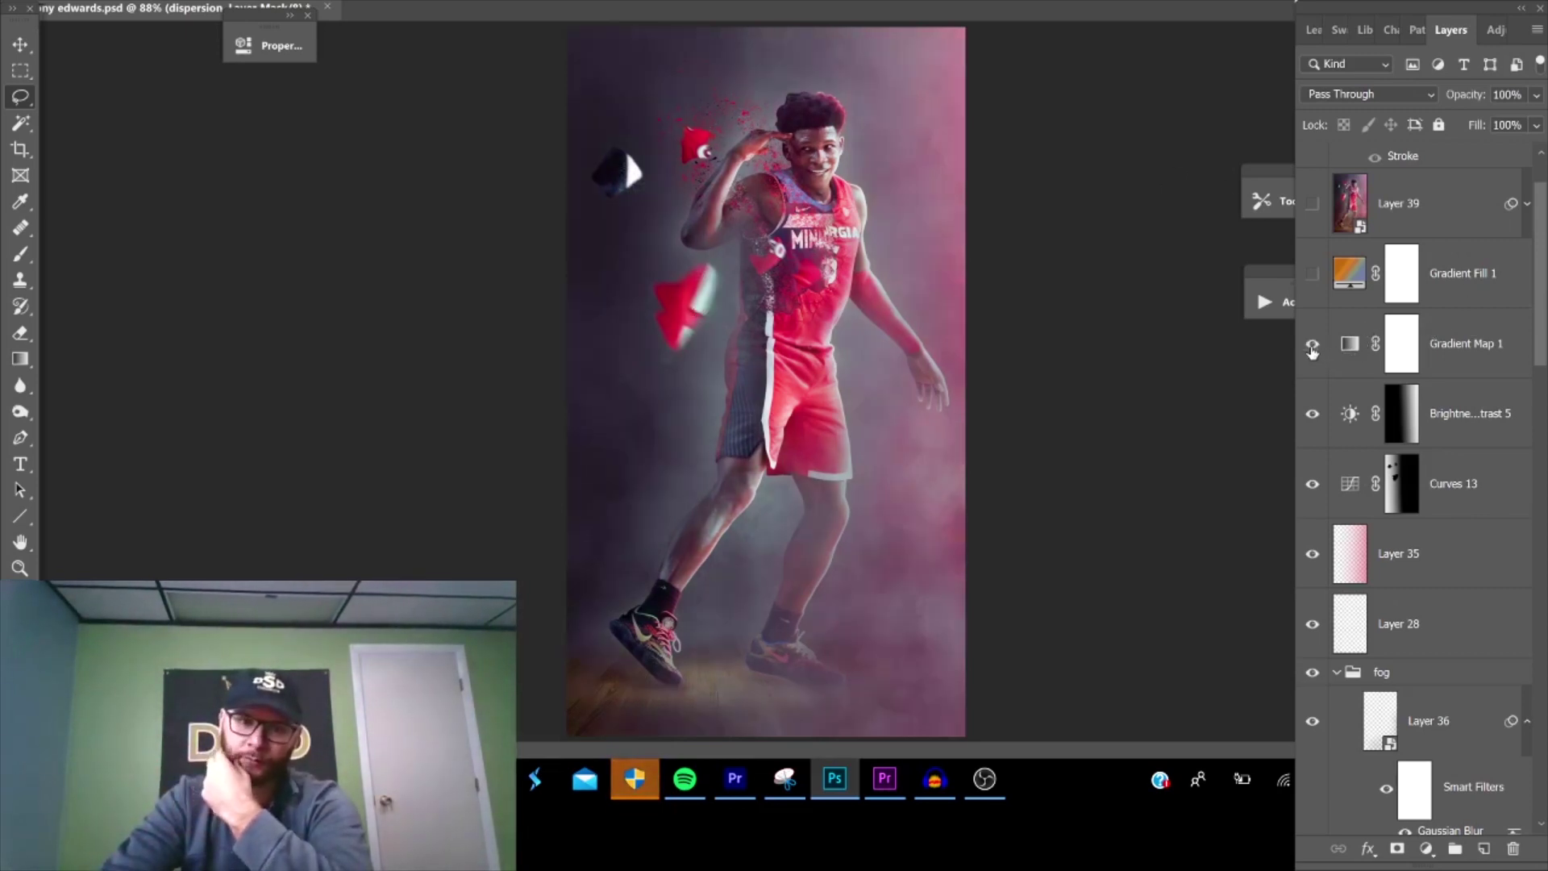
left_click(1312, 287)
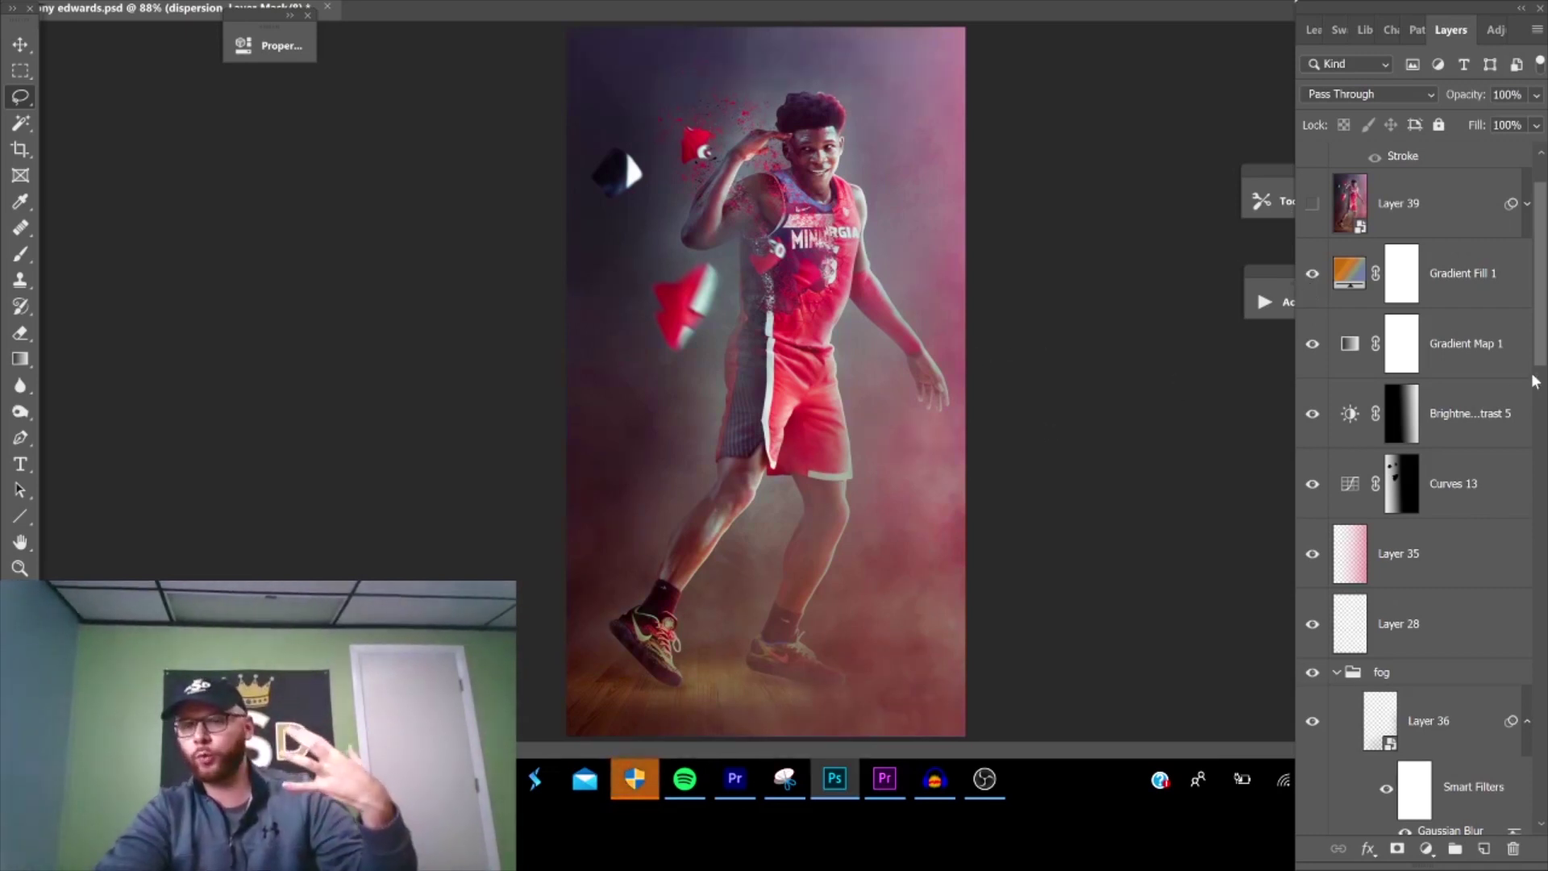
- Show the merged smart object Layer 39 and the DAILYSPORTSDOSAGE text layer above it
scroll(1453, 369, "up", 2)
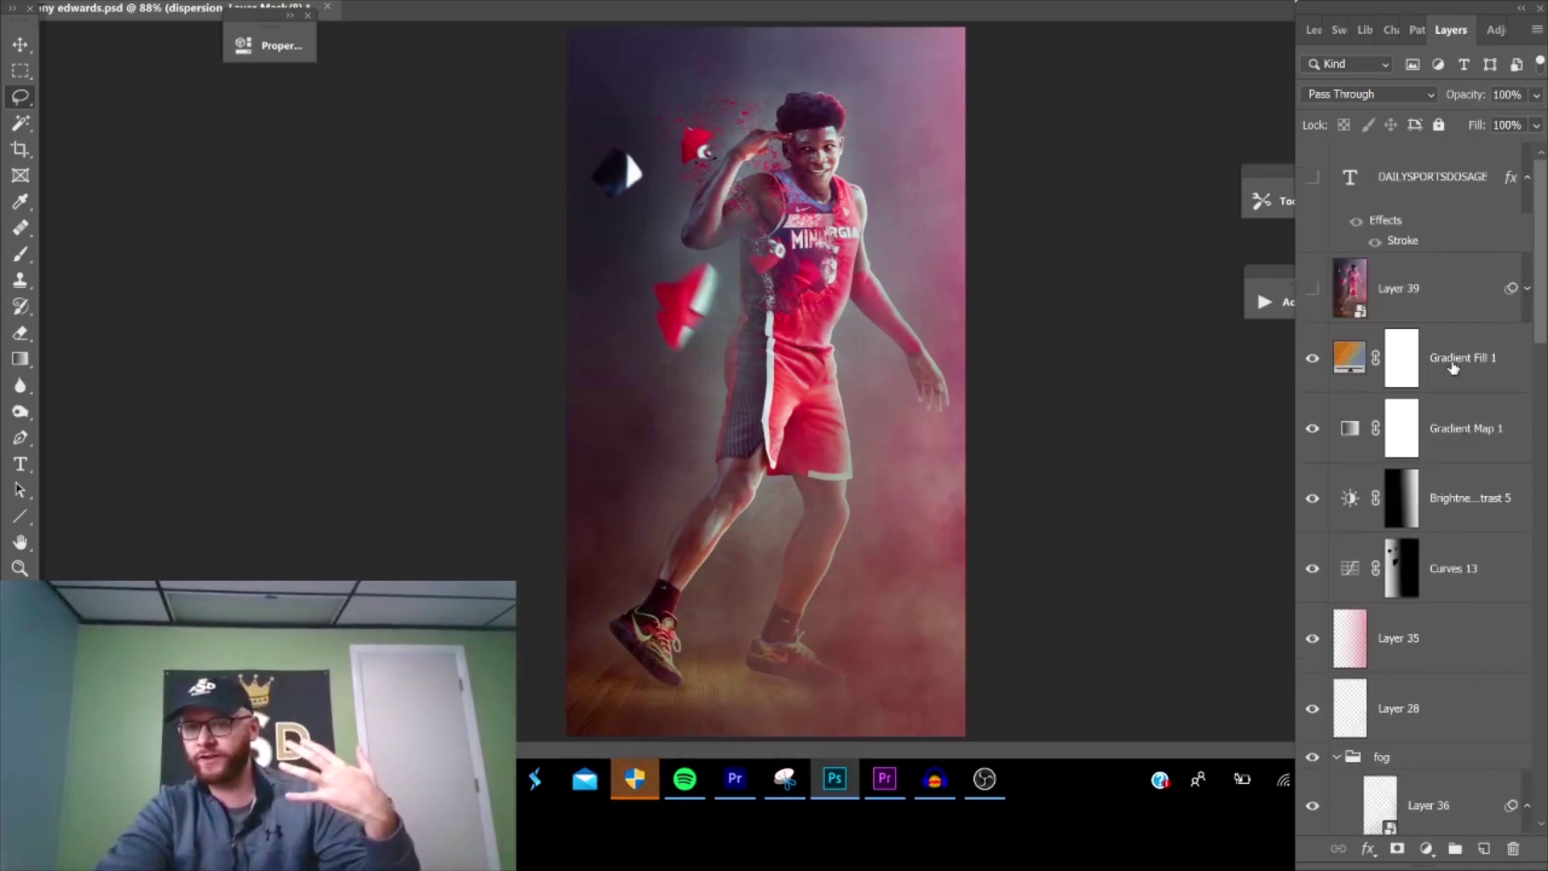
left_click(1314, 290)
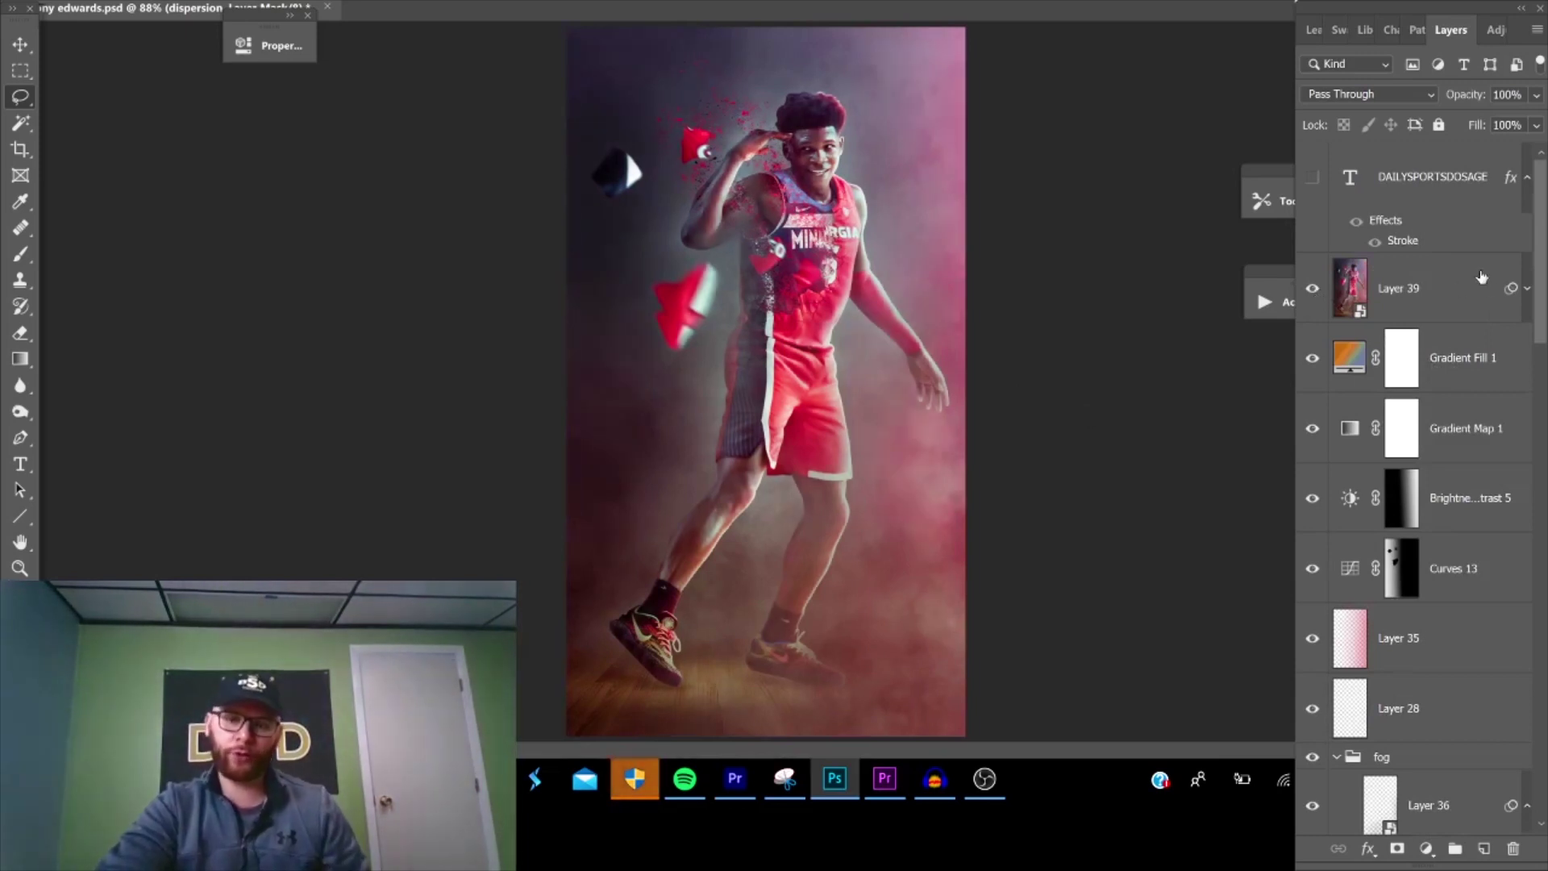
left_click(1314, 179)
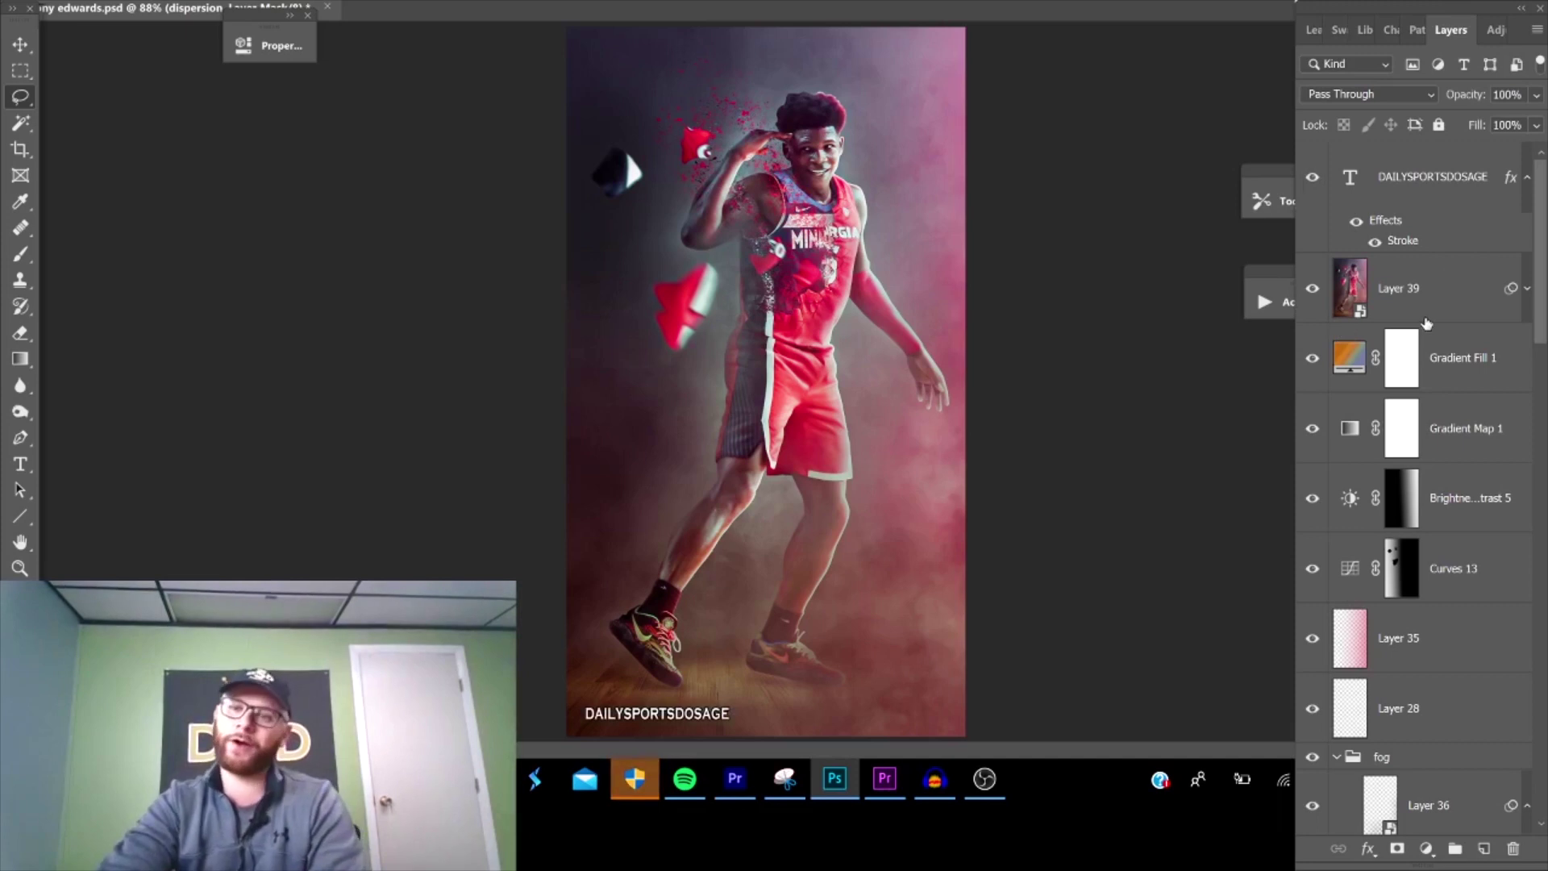